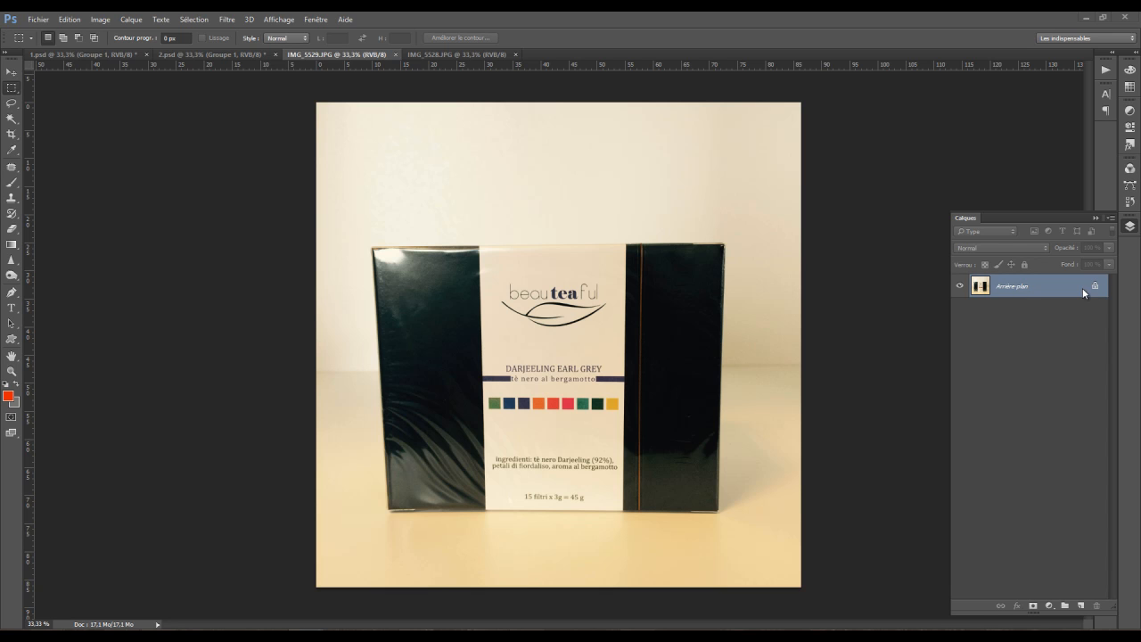
- Duplicate the background layer of the tea box photo and hide the original
key(ctrl+j)
click(966, 312)
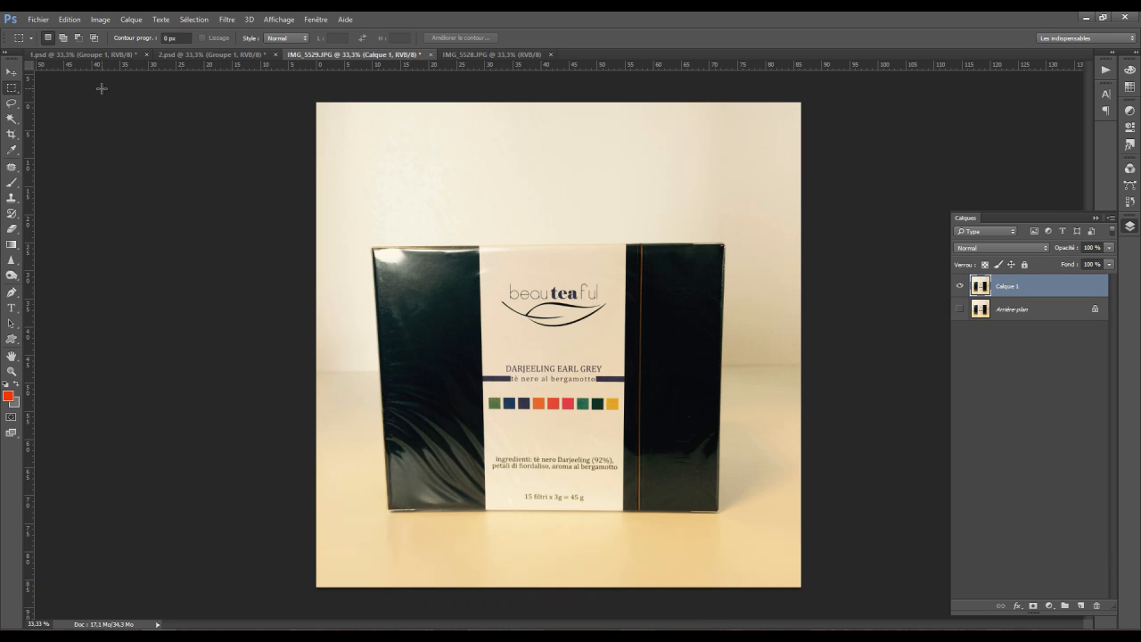
- Open Replace Color (Remplacement de couleur) on the duplicated layer and keep its thumbnail in Selection mode
click(100, 21)
mouse_move(114, 51)
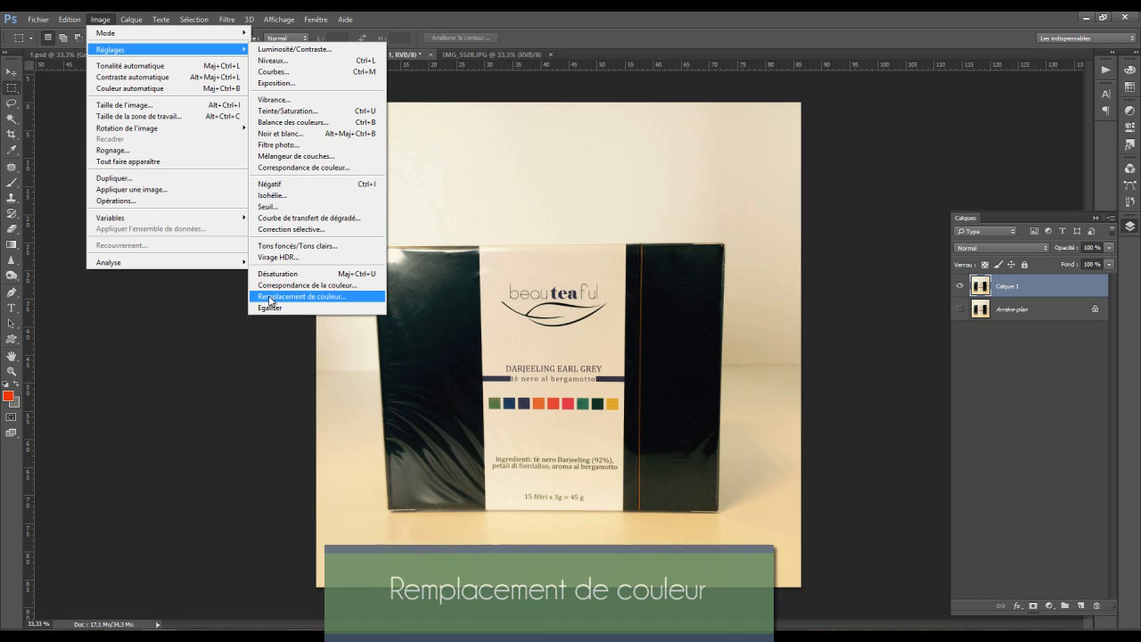
click(332, 297)
drag(113, 96, 185, 100)
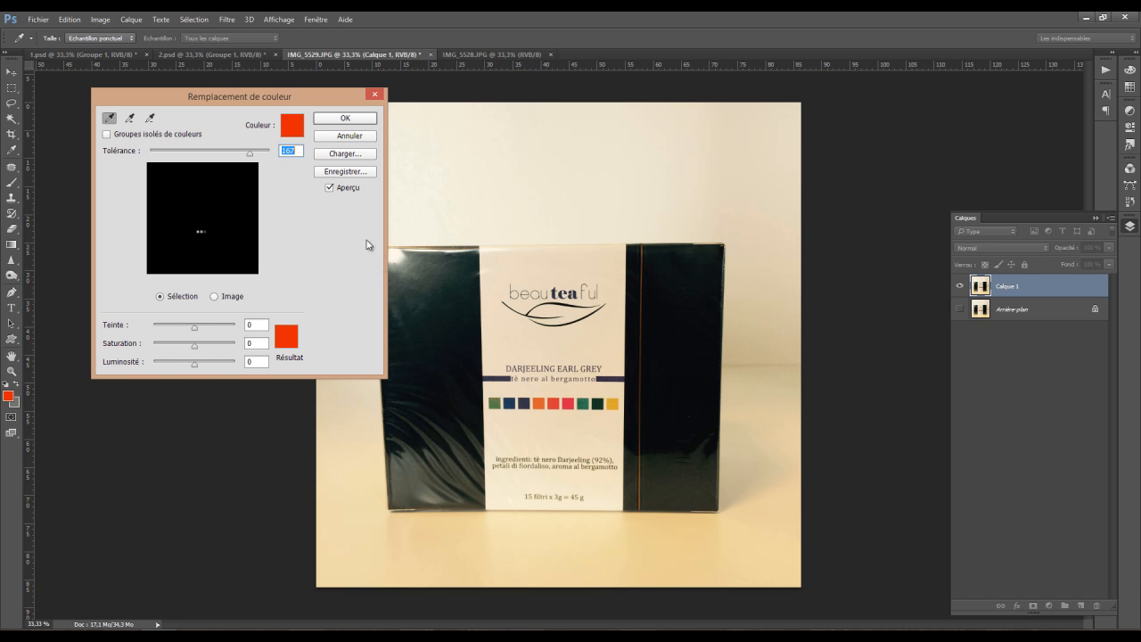
click(335, 194)
click(214, 297)
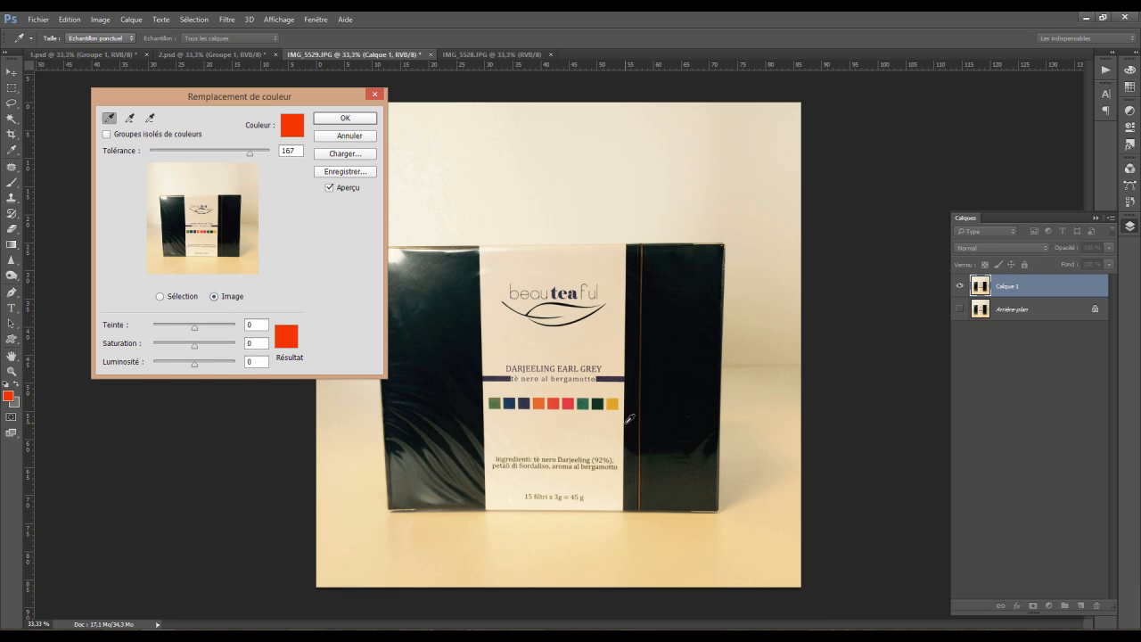
click(162, 296)
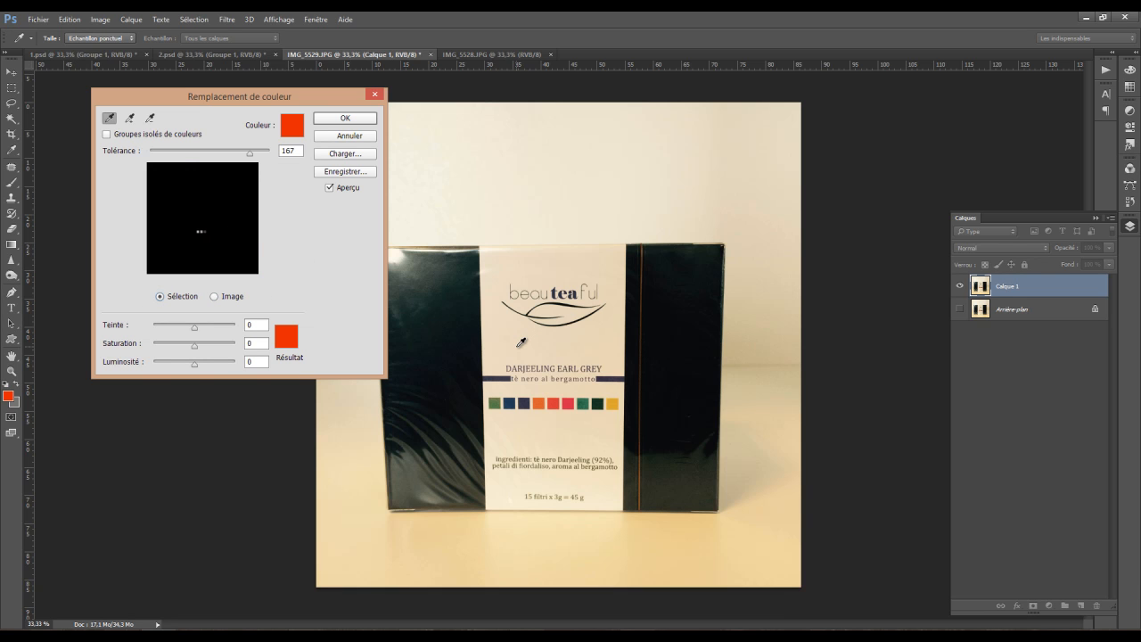
- Try sampling the label's cream, adding the logo's dark colours and subtracting the box's black with the Replace Color eyedroppers
click(129, 118)
click(150, 117)
click(109, 117)
click(130, 118)
click(109, 118)
click(501, 344)
click(129, 118)
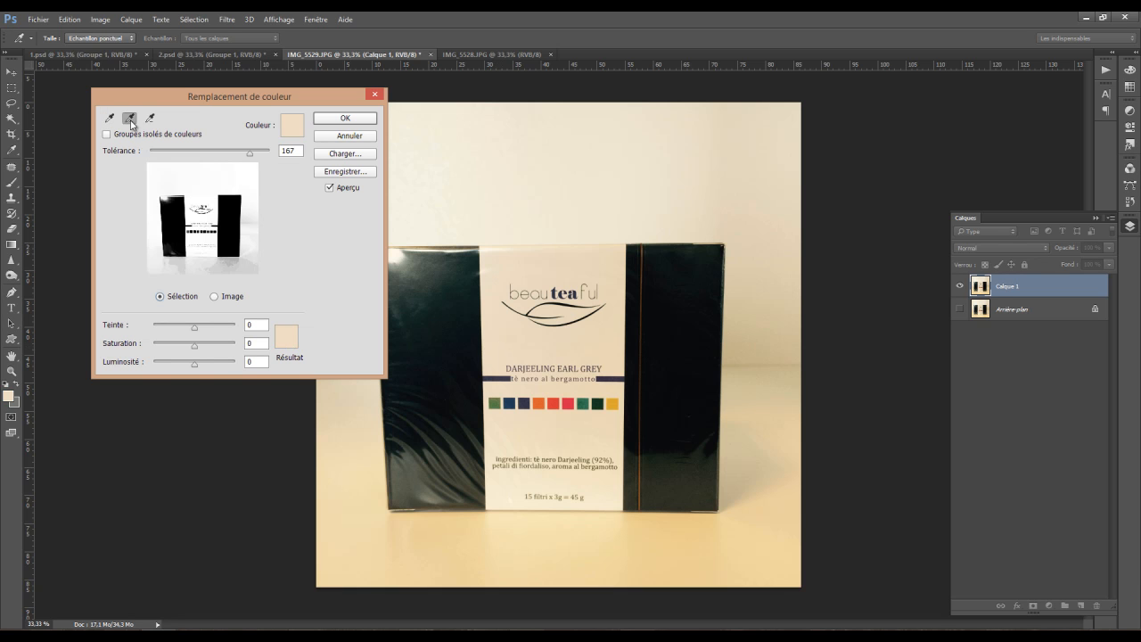
click(581, 295)
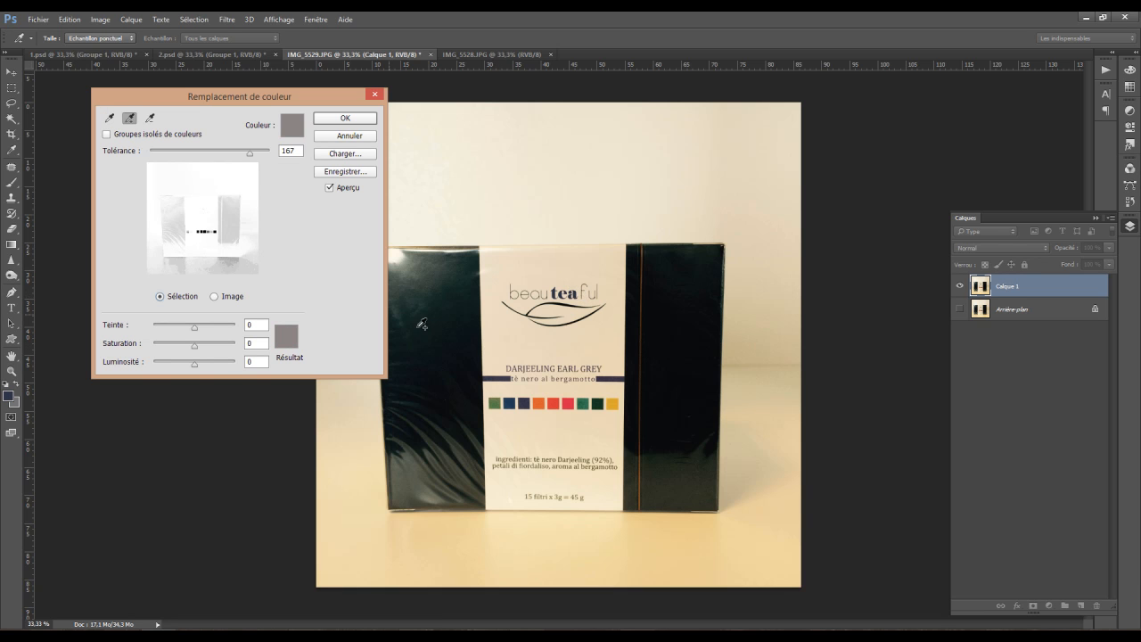
click(526, 337)
click(150, 119)
click(673, 299)
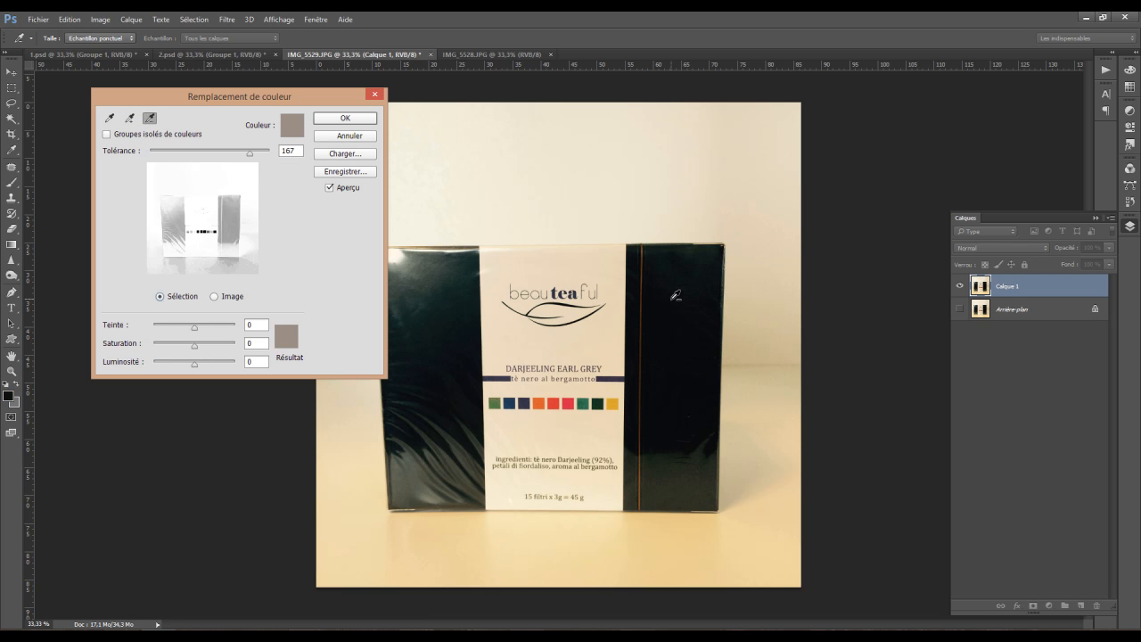
- Sample the cream colour of the label beside the logo and set the colour tolerance to 36
click(110, 120)
click(504, 324)
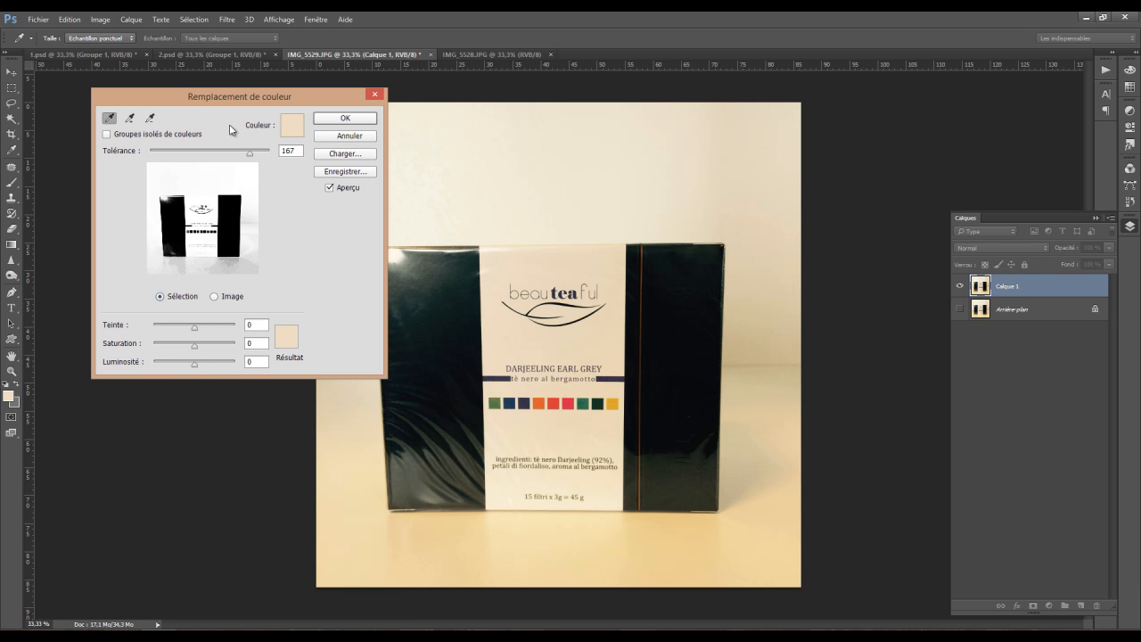
drag(250, 153, 223, 152)
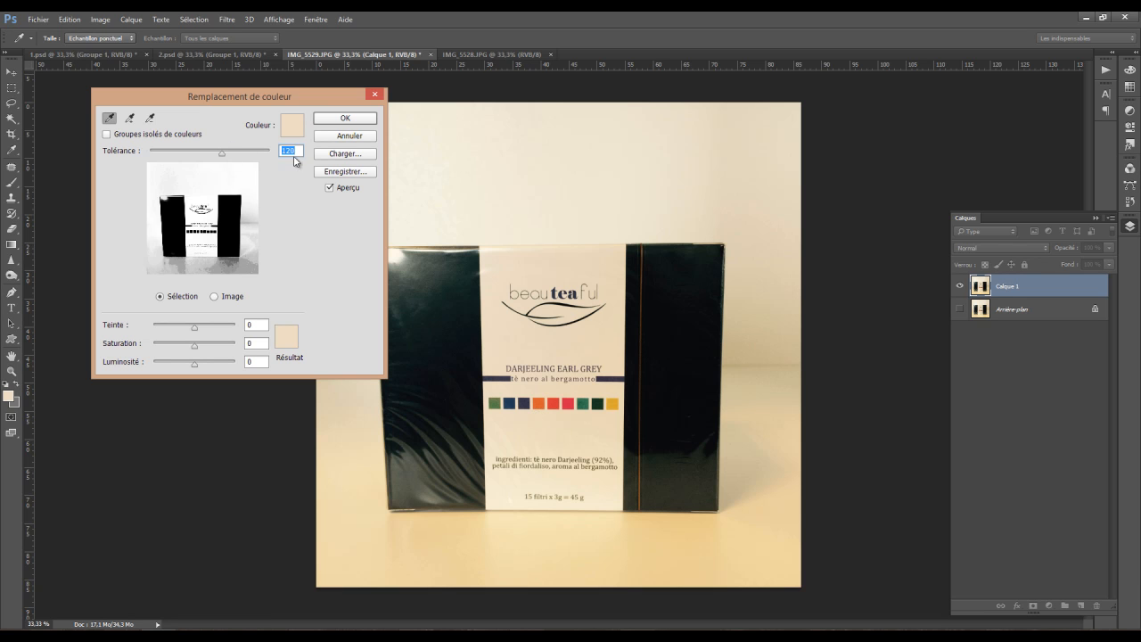
drag(225, 152, 295, 155)
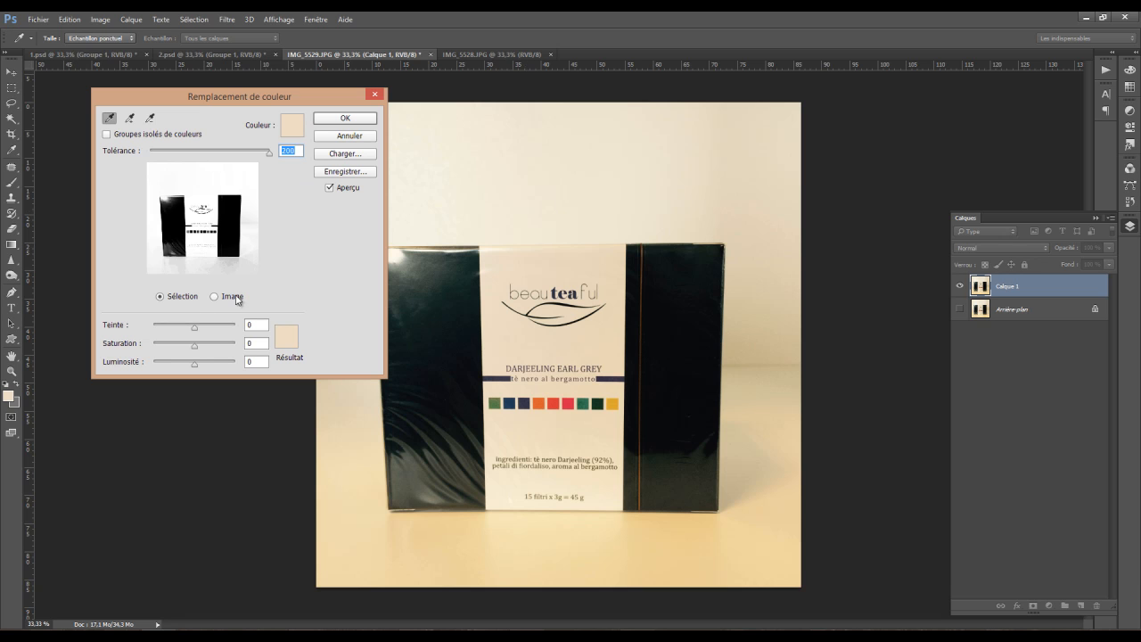
drag(270, 158, 172, 174)
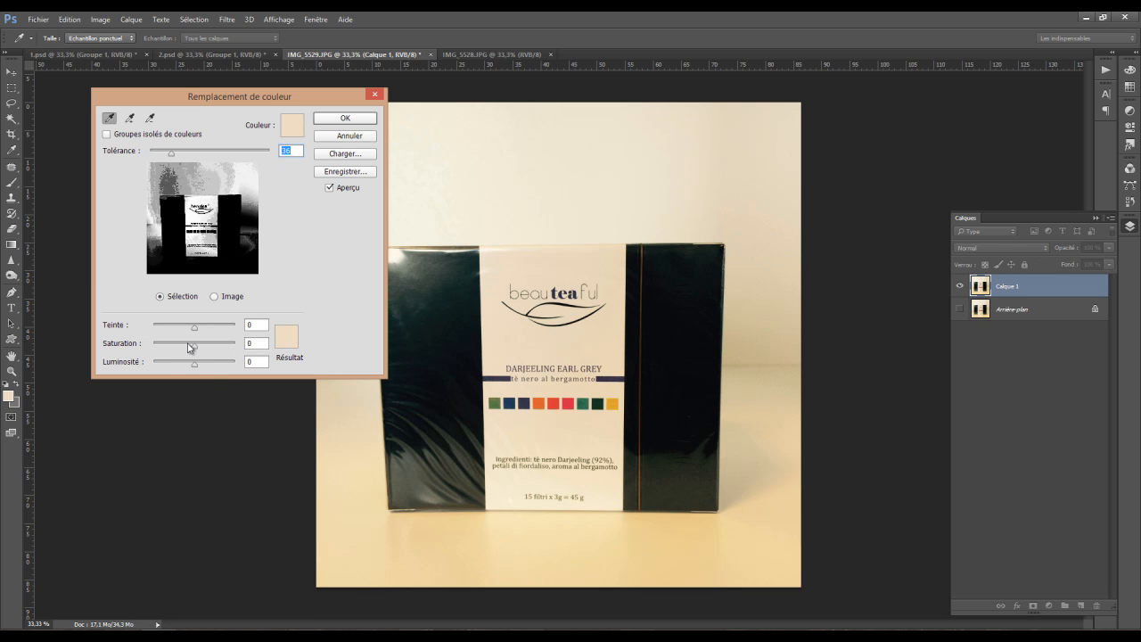
- Set the saturation to -100, the tolerance to 140 and the lightness to +49, and apply the colour replacement
drag(197, 350, 85, 337)
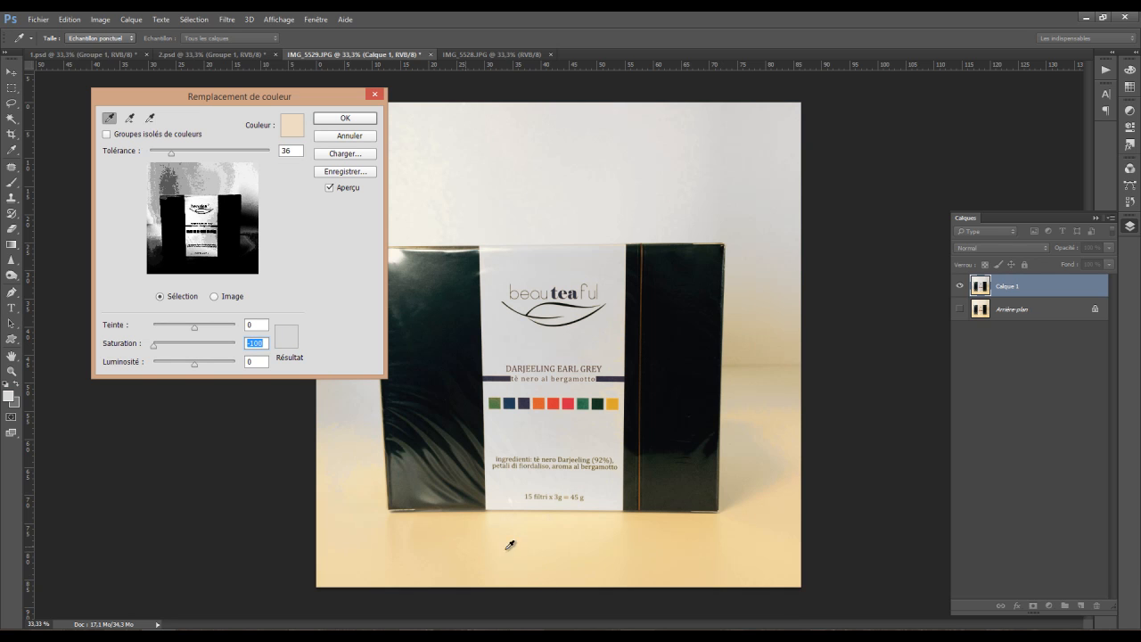
drag(169, 160, 234, 159)
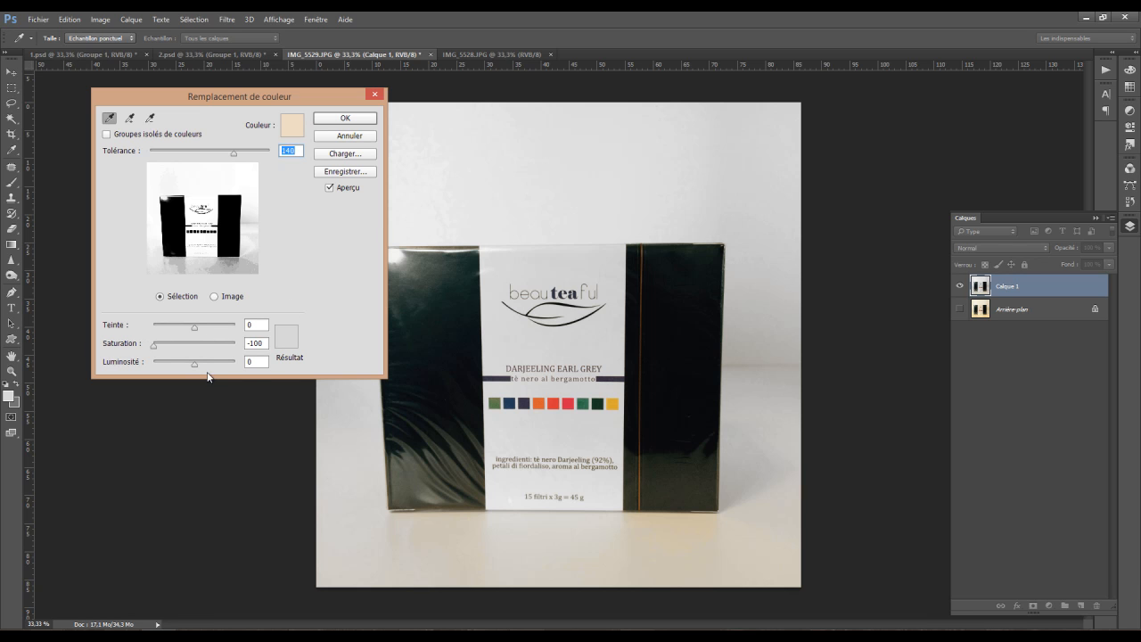
drag(195, 368, 214, 370)
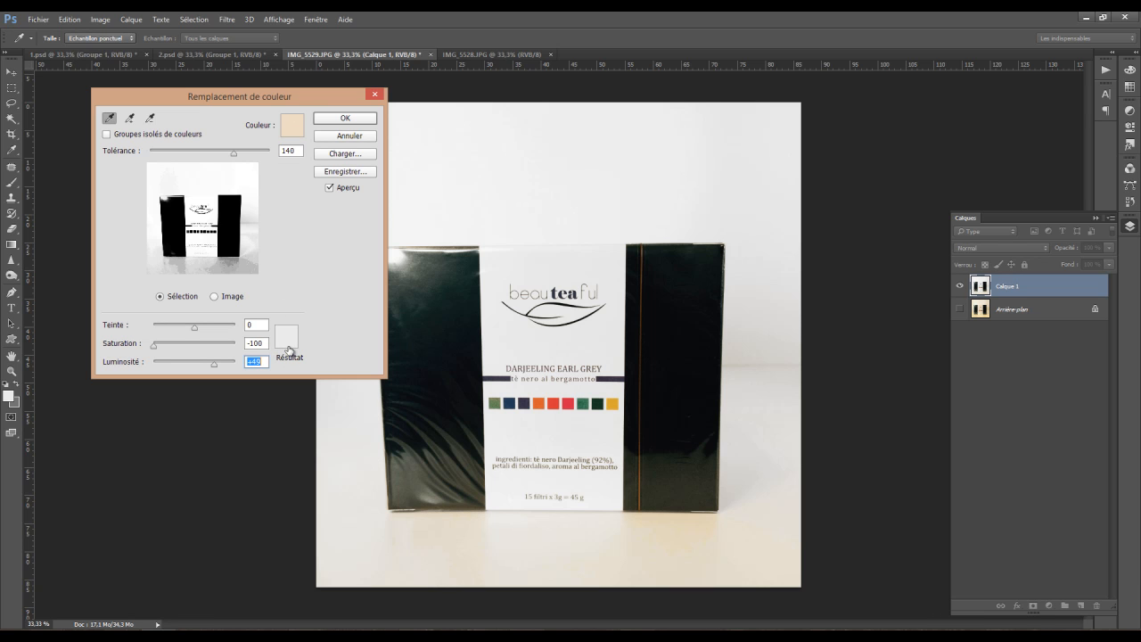
click(330, 189)
click(330, 188)
click(330, 188)
click(330, 188)
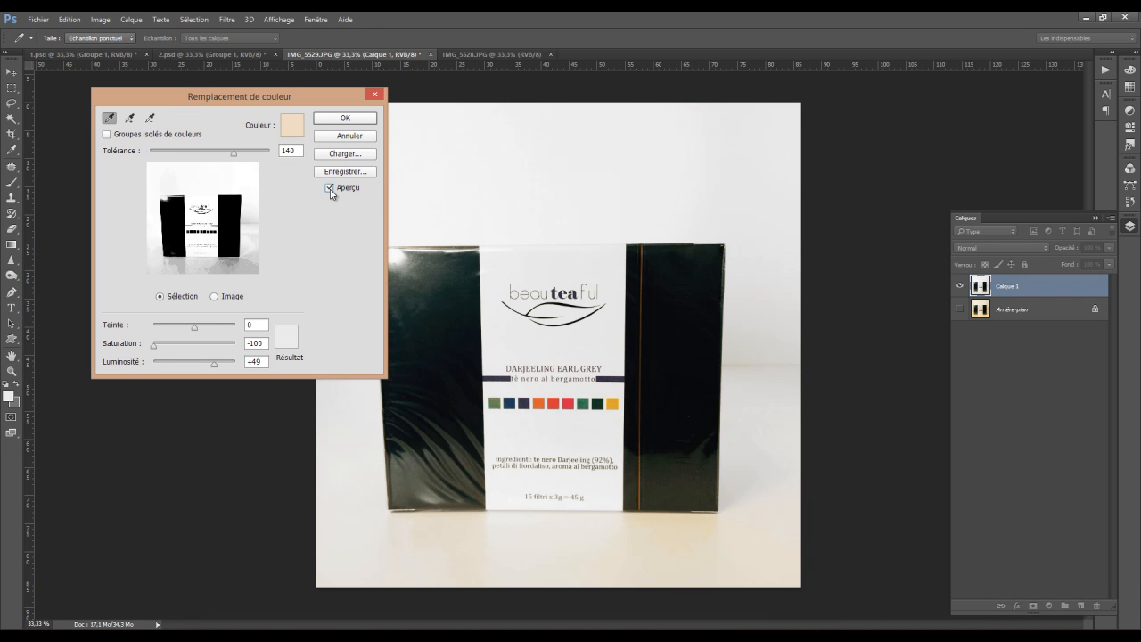
click(348, 119)
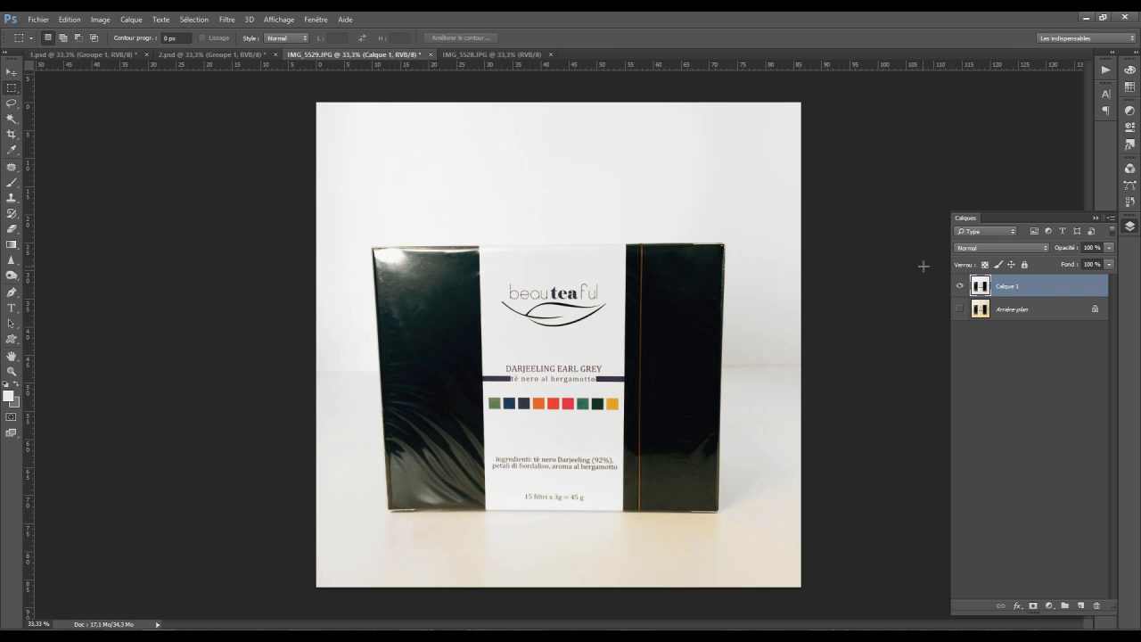
- Compare the photo before and after the colour replacement by toggling layer visibility
click(963, 310)
click(960, 293)
click(960, 293)
click(961, 293)
click(960, 293)
click(961, 288)
click(961, 287)
click(960, 292)
click(960, 293)
click(960, 309)
- Duplicate the colour-corrected layer Calque 1 and hide the layer beneath the copy
key(ctrl+j)
click(961, 314)
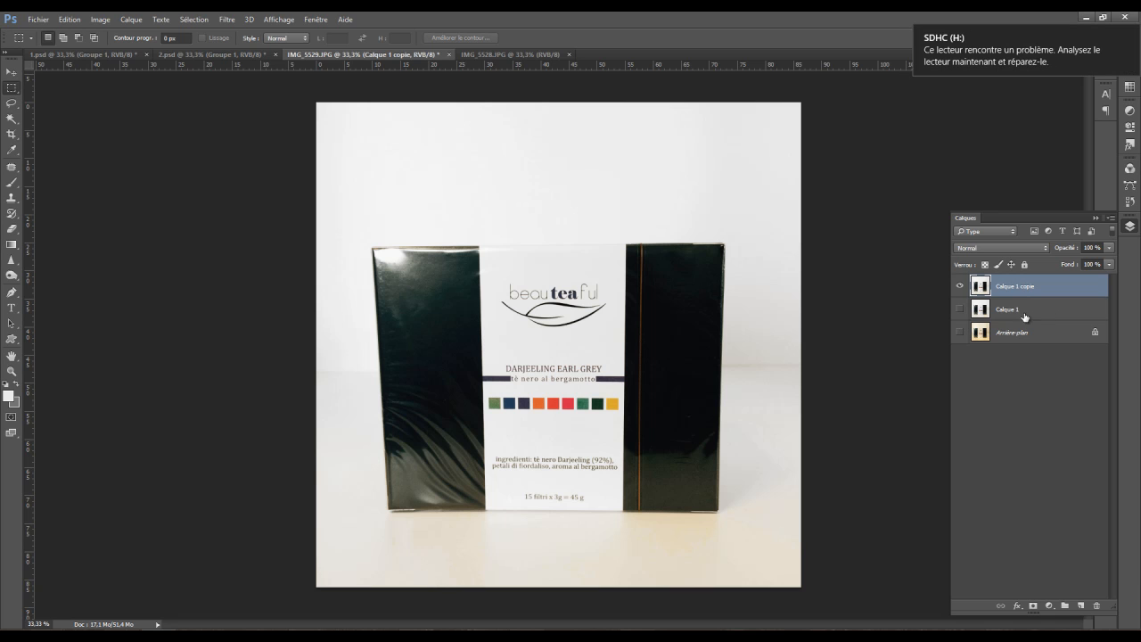
- Trace a closed path around the four corners of the tea box with the Pen tool
click(12, 292)
click(388, 510)
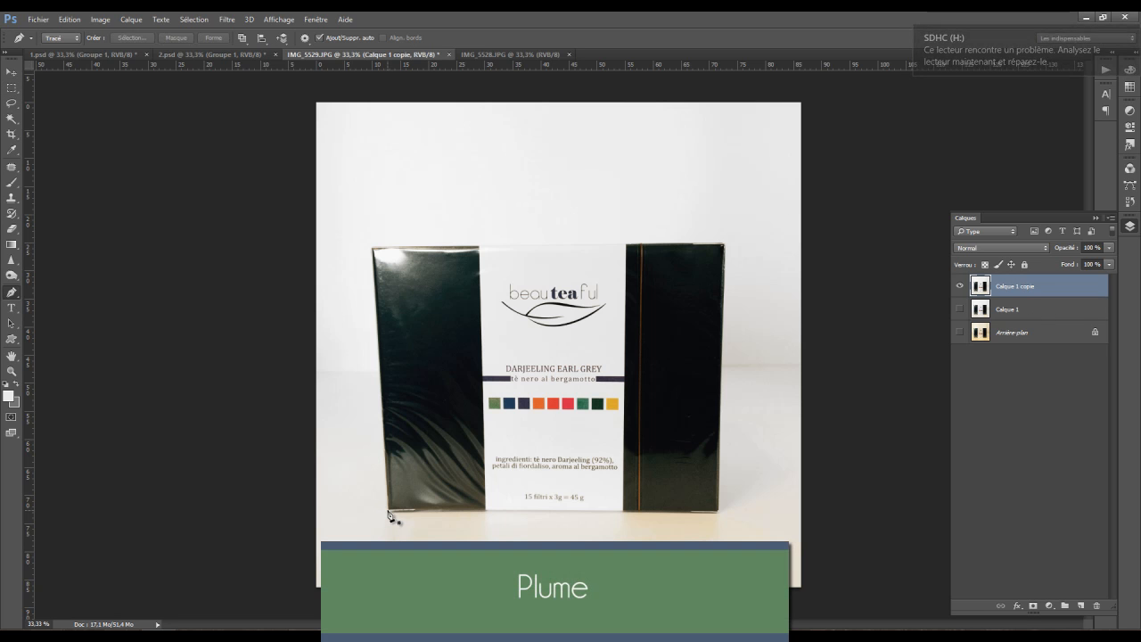
click(718, 512)
click(725, 244)
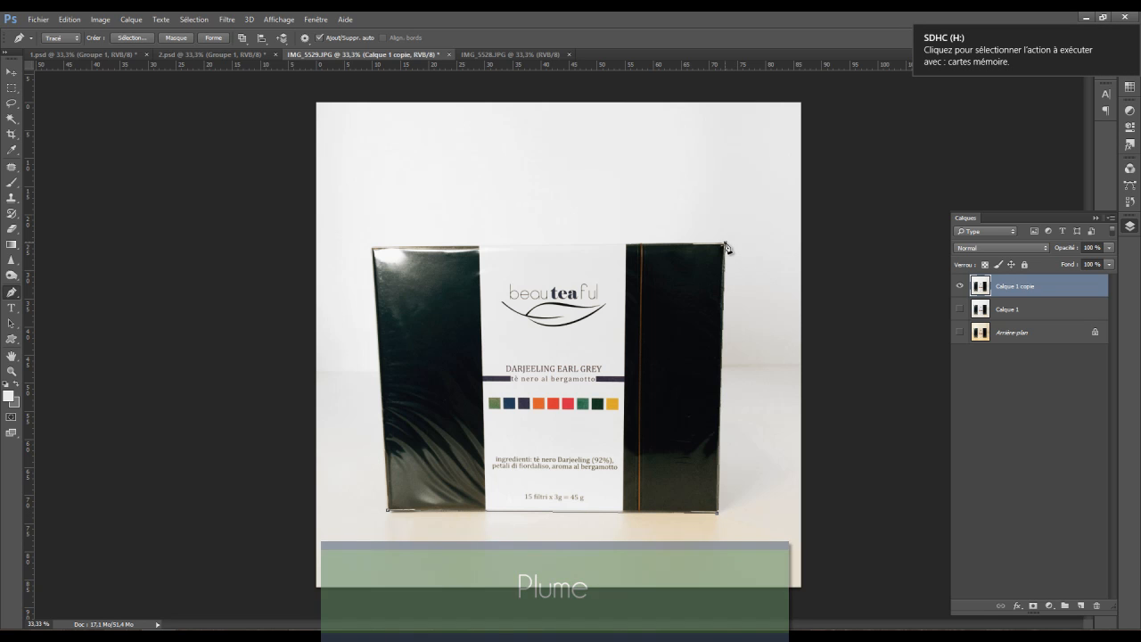
click(375, 247)
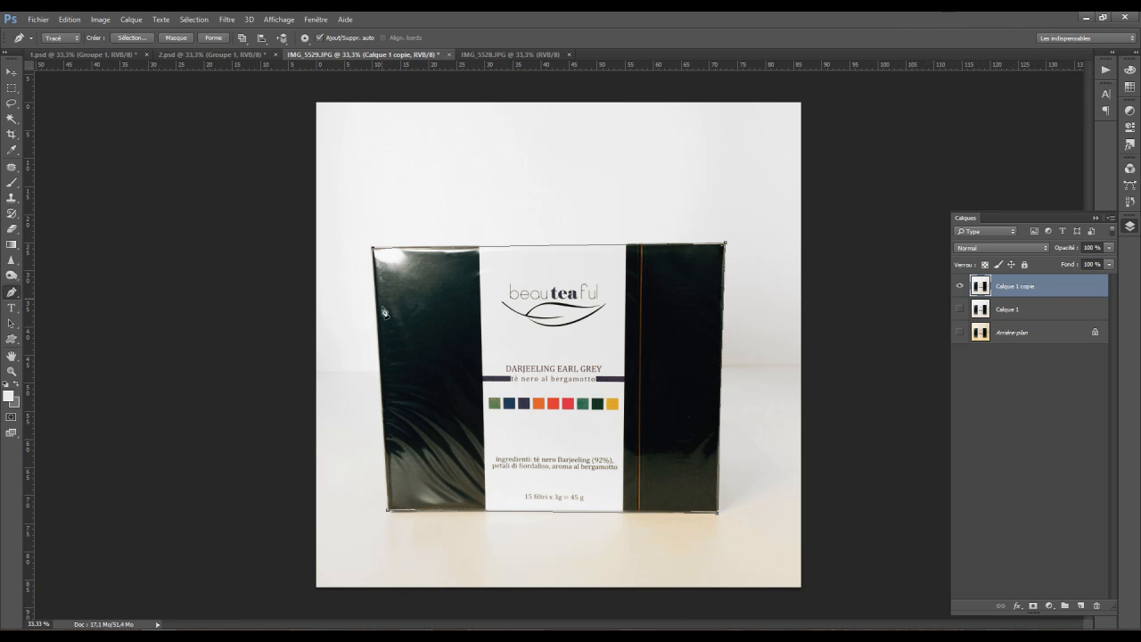
click(388, 512)
- Convert the box path to a selection and add a layer mask from it to Calque 1 copie
right_click(560, 371)
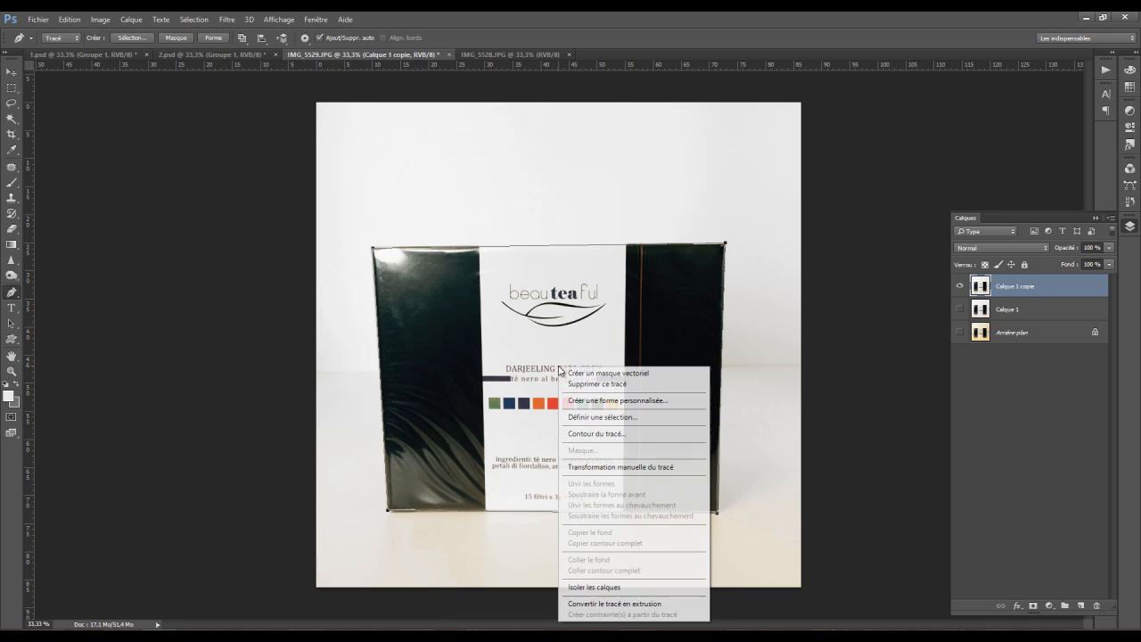
click(613, 424)
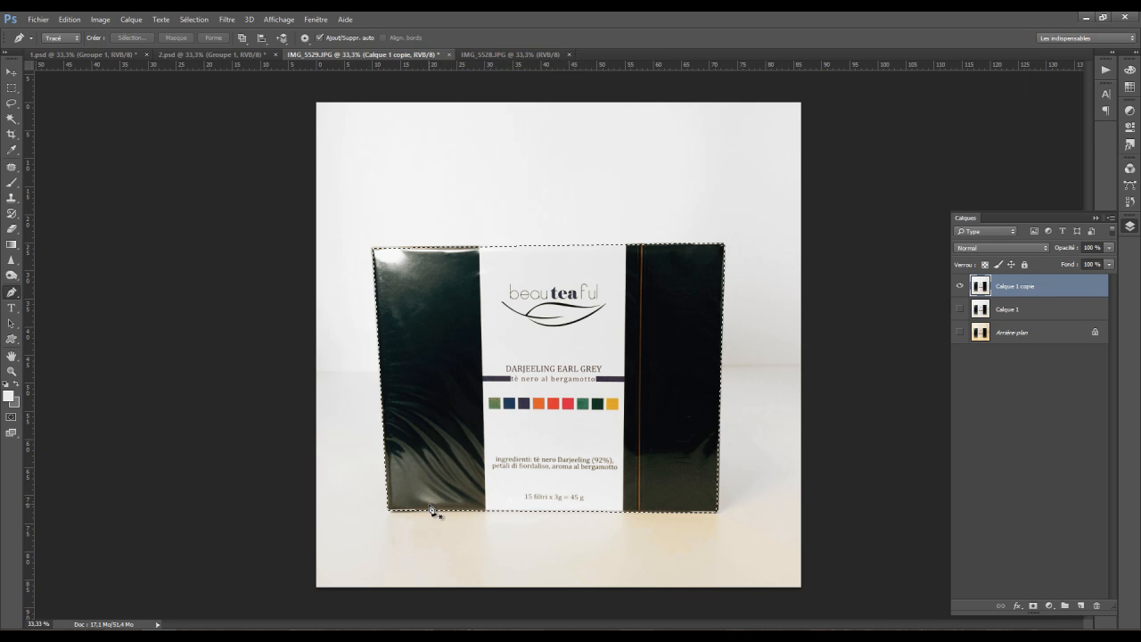
click(1035, 607)
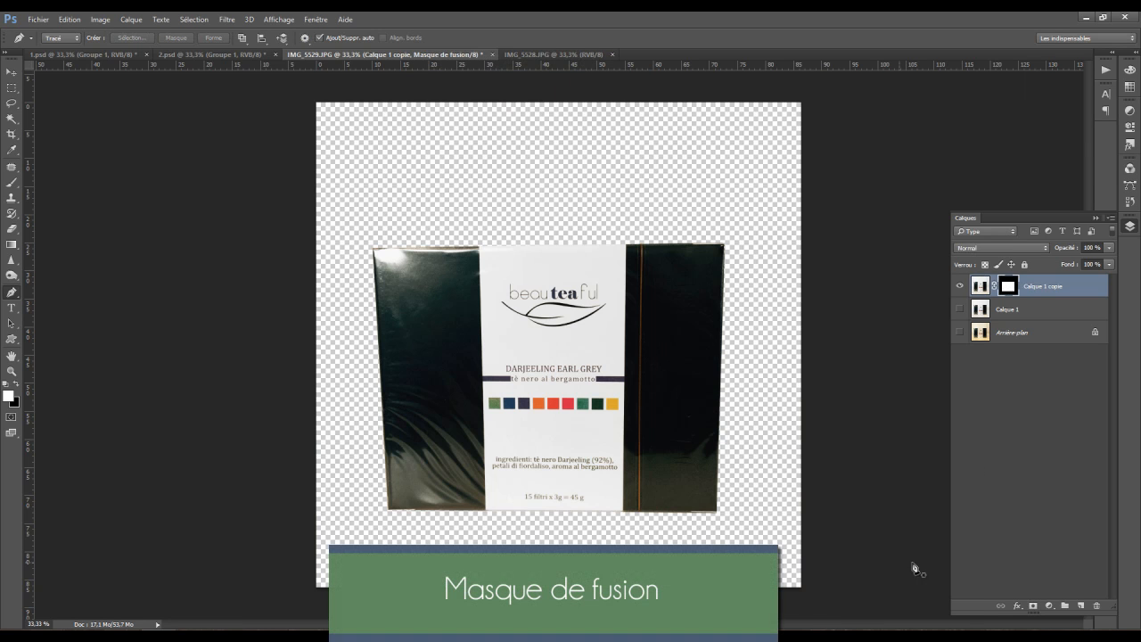
- Add a new layer directly beneath the masked box and fill it with white using the Paint Bucket
click(1023, 318)
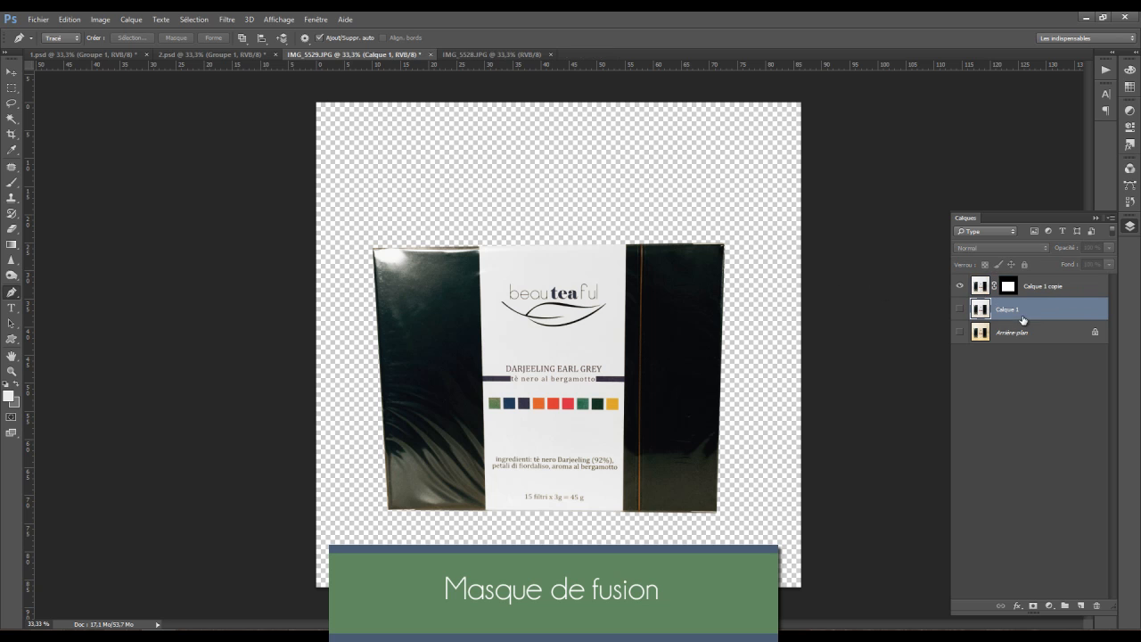
click(1081, 606)
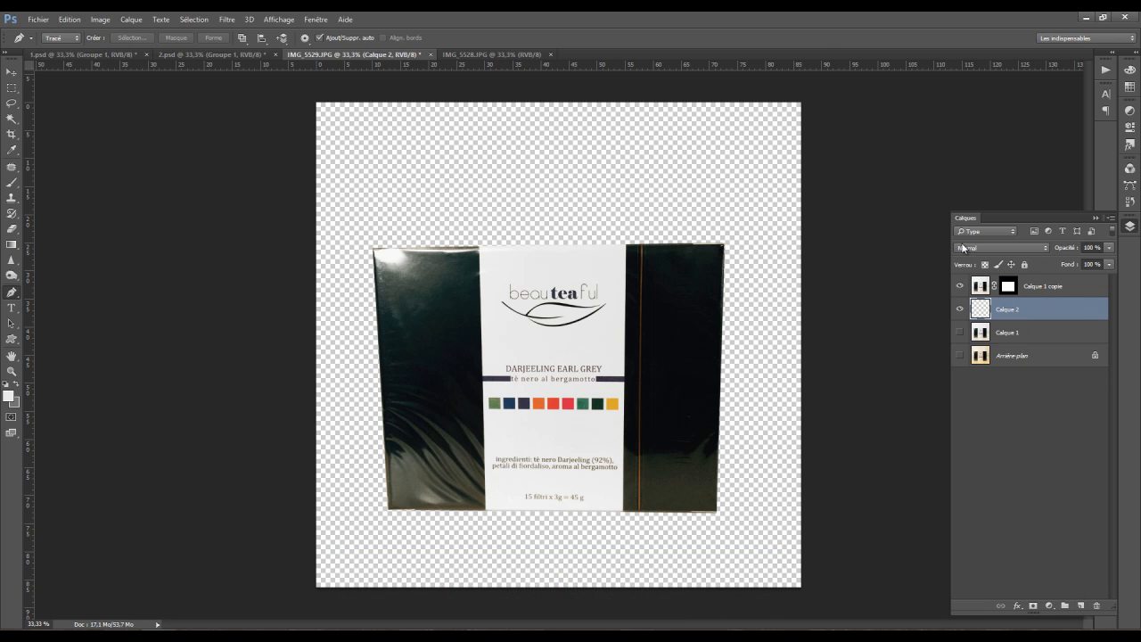
right_click(13, 247)
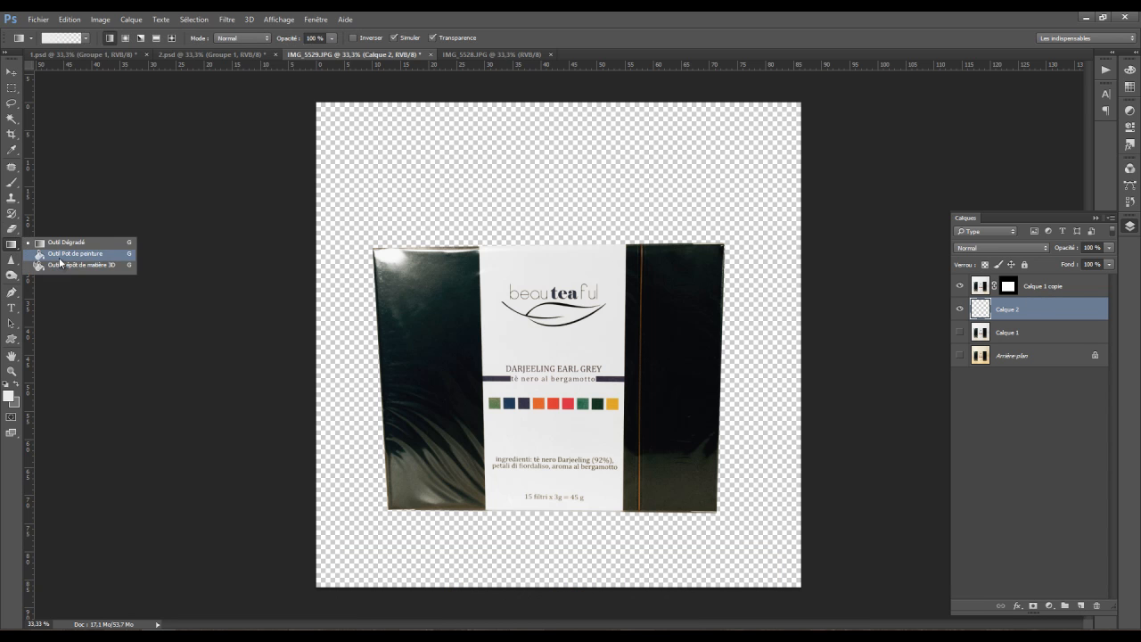
click(55, 254)
click(350, 296)
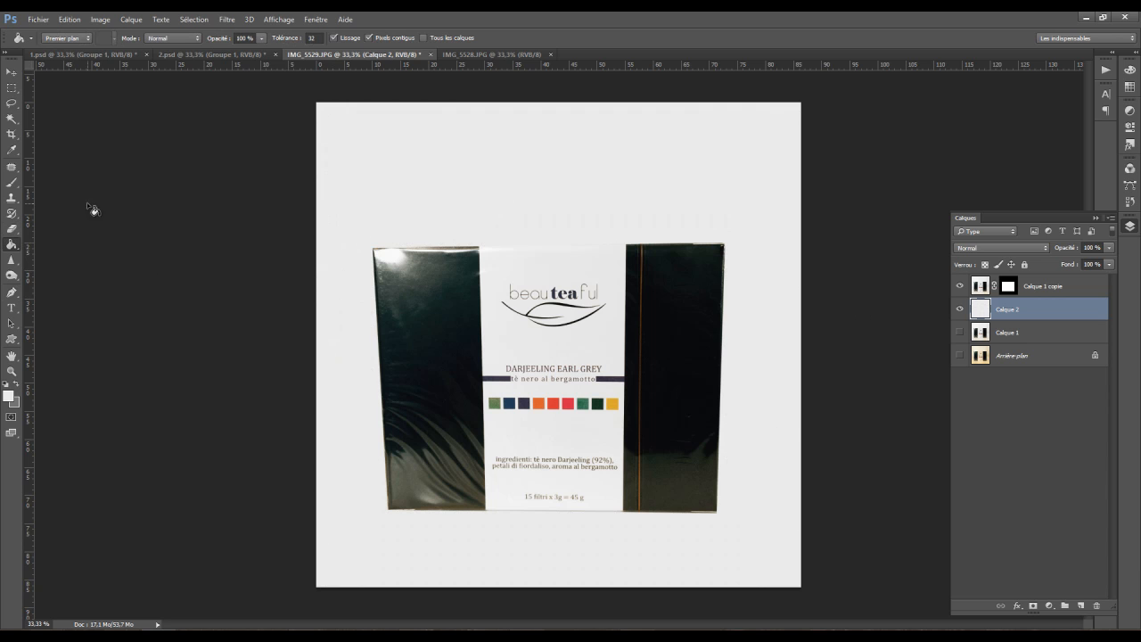
key(d)
key(x)
click(374, 351)
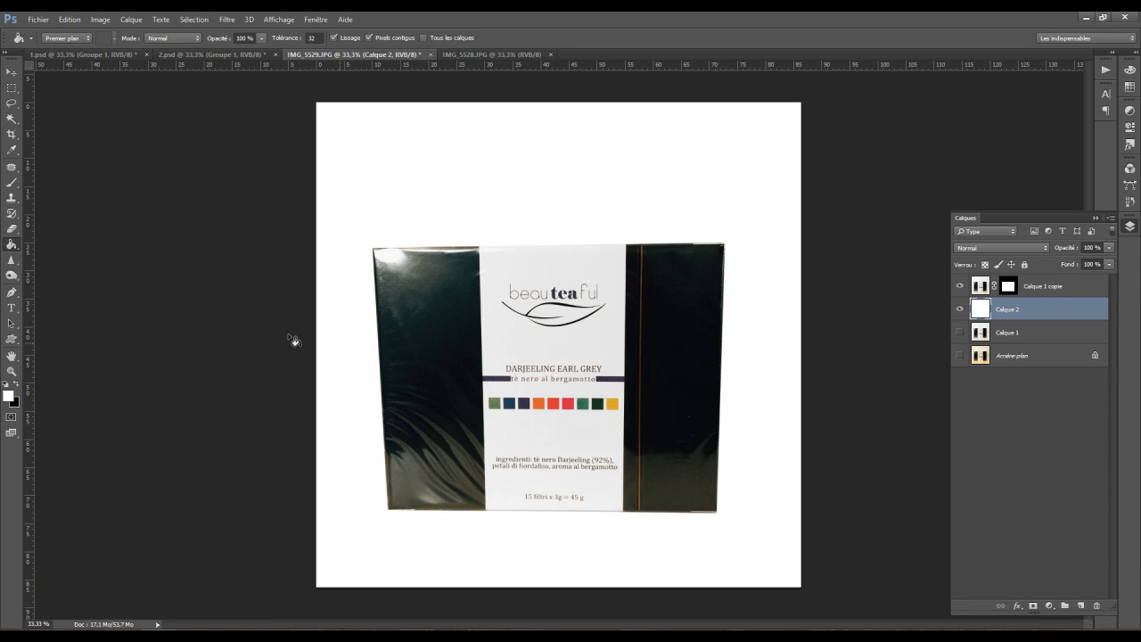
- Apply the layer mask of Calque 1 copie and move the cut-out box slightly up and right on the white canvas
click(9, 68)
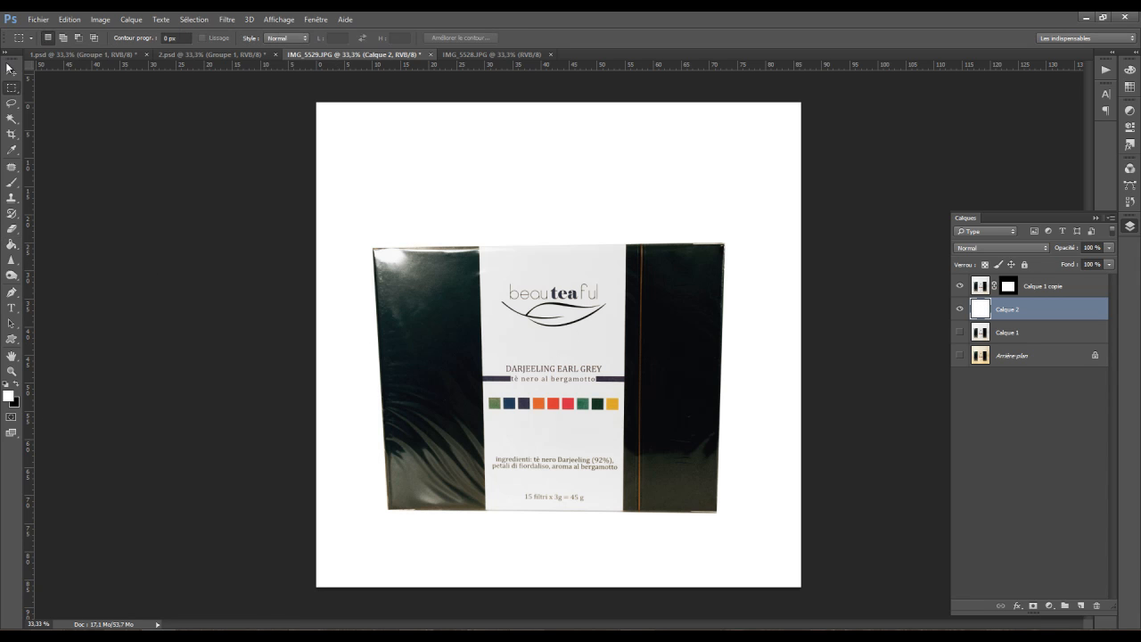
drag(13, 60, 1, 96)
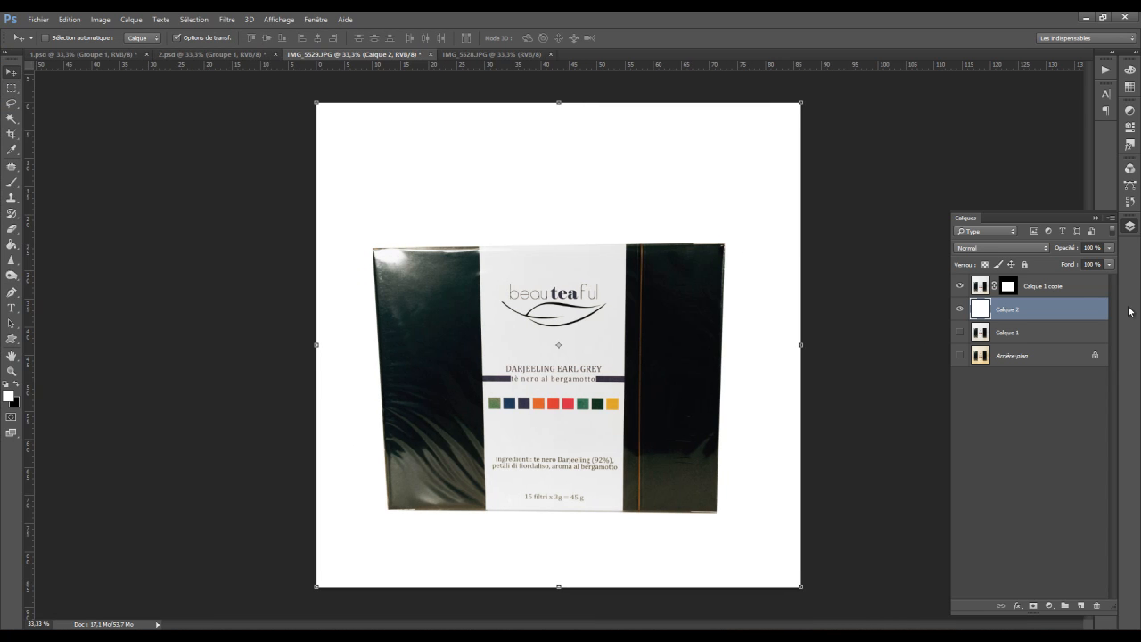
click(1056, 290)
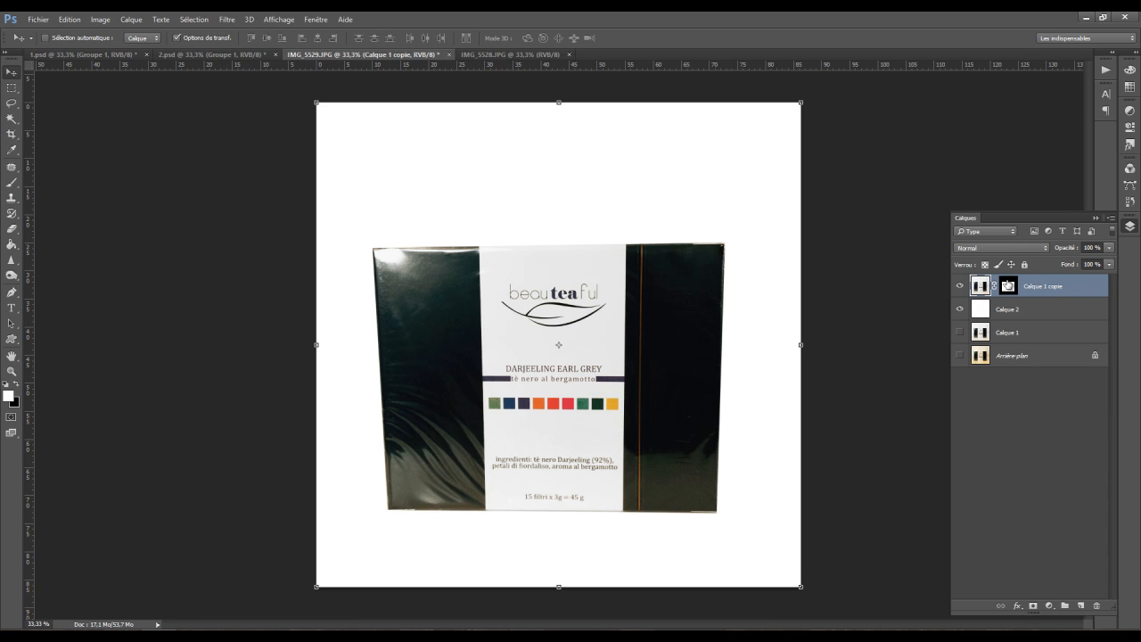
click(1009, 285)
right_click(1008, 286)
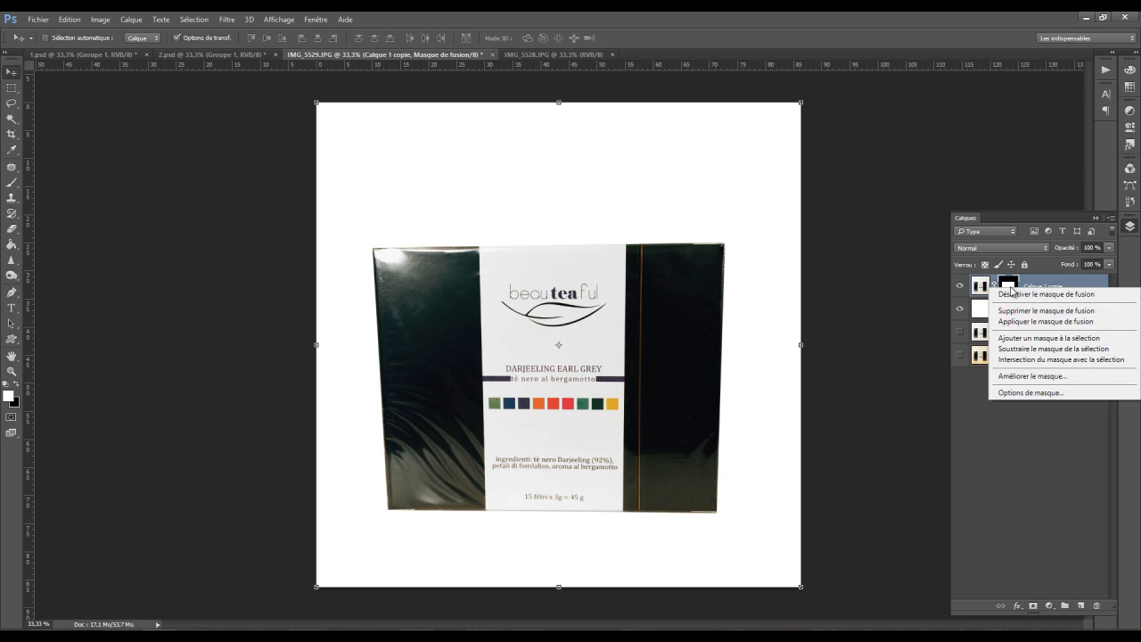
click(1027, 323)
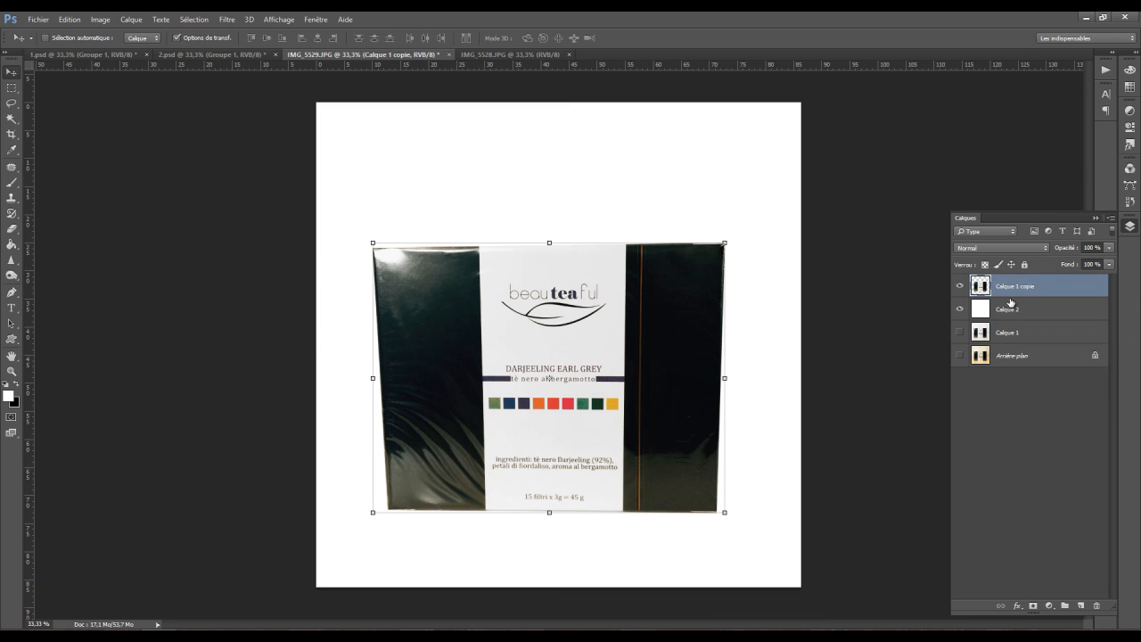
drag(642, 367, 657, 350)
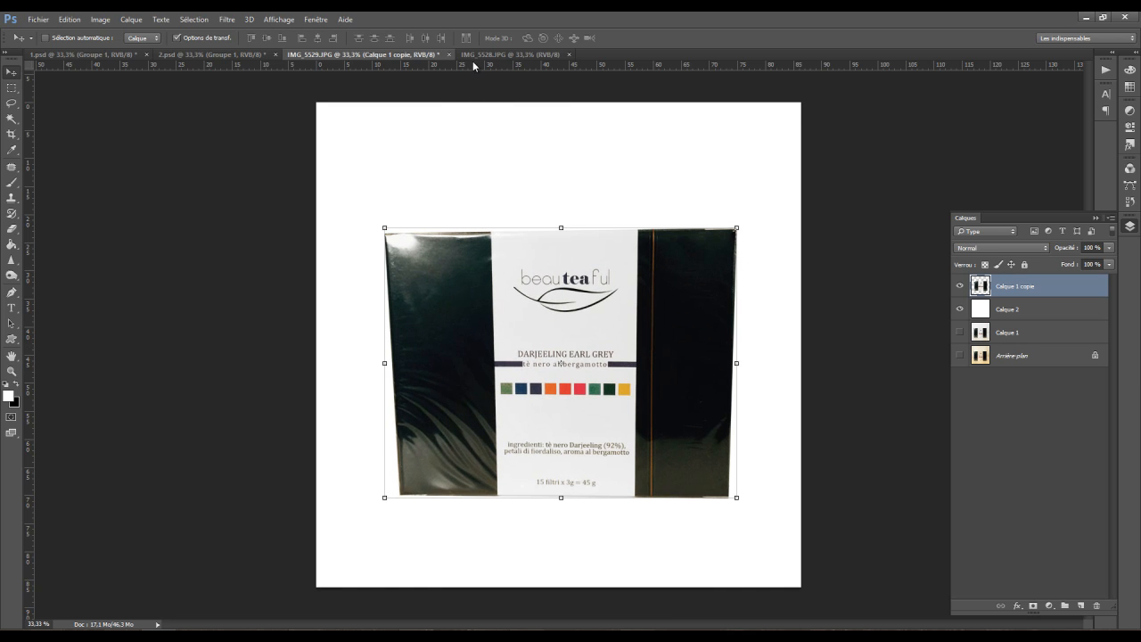
- Place horizontal guides along the box's upper and lower edges and vertical guides at its bottom-left and bottom-right corners
drag(491, 67, 530, 226)
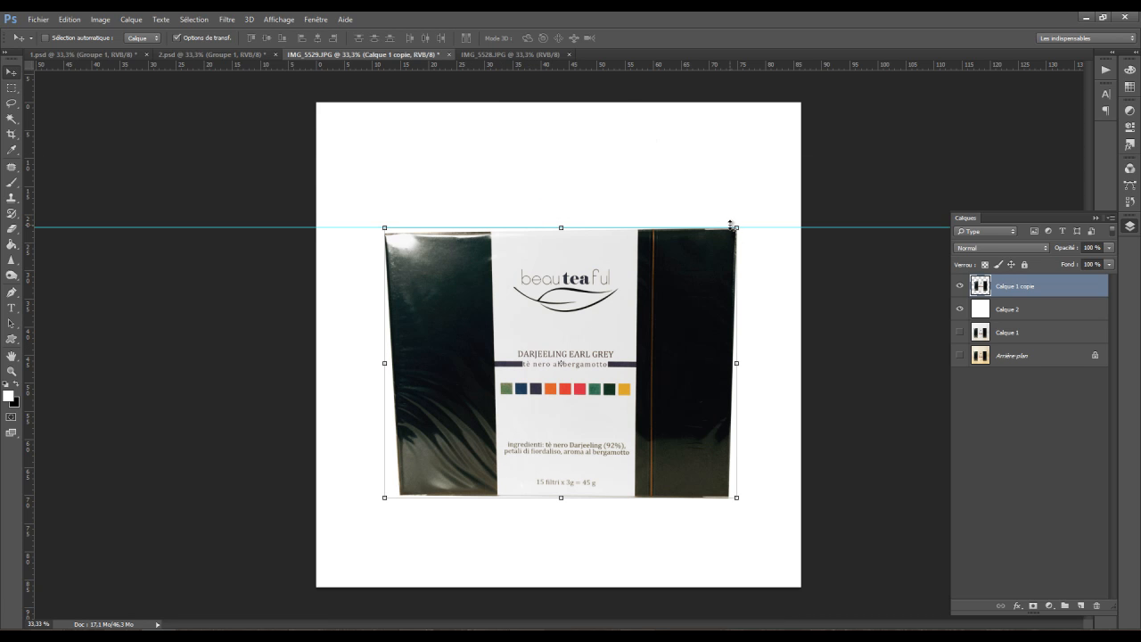
drag(657, 66, 684, 497)
drag(27, 150, 401, 197)
drag(29, 138, 729, 190)
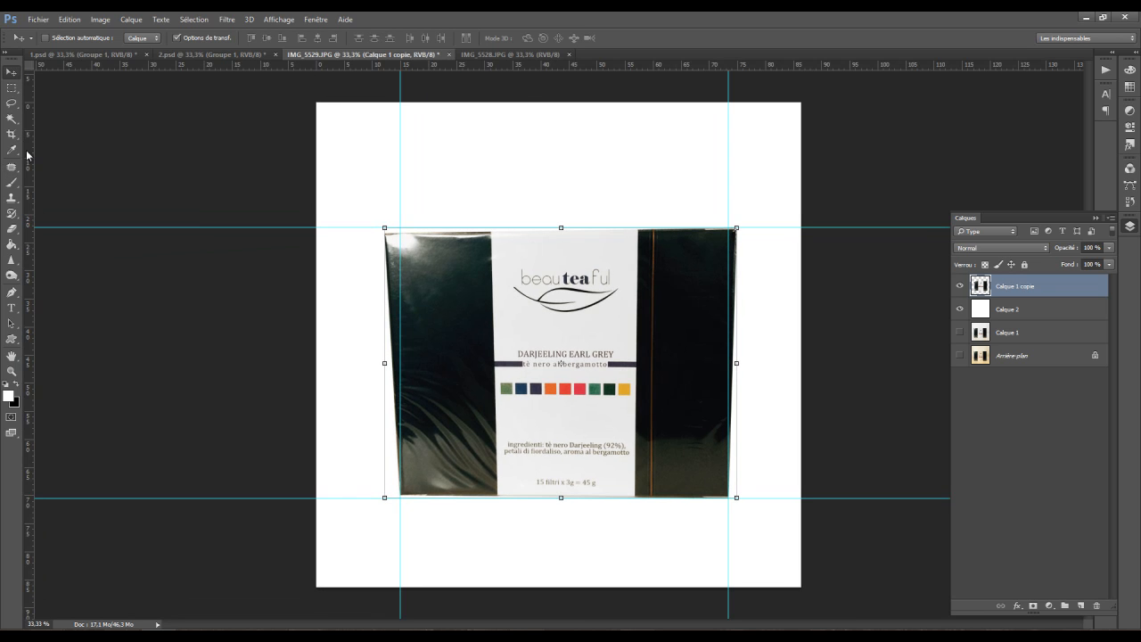
- Duplicate Calque 1 copie with the original hidden, and rename the duplicate déformation
key(ctrl+j)
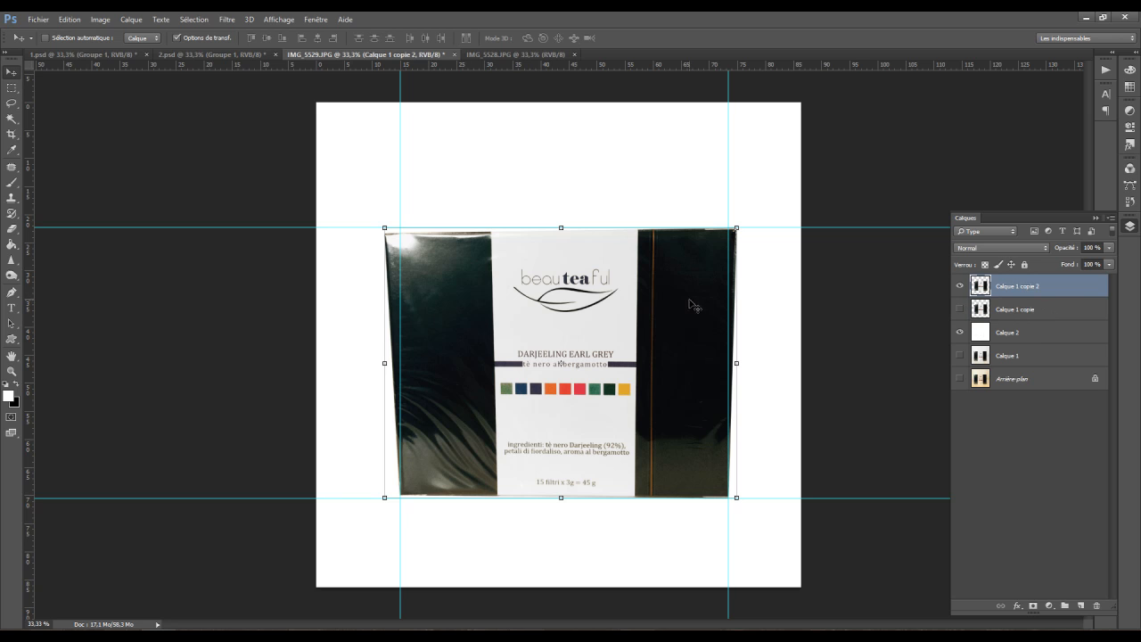
double_click(1026, 288)
text(déformation)
key(Return)
- Warp the déformation layer so the box's left edge and lower-left corner line up with the guides
key(ctrl+t)
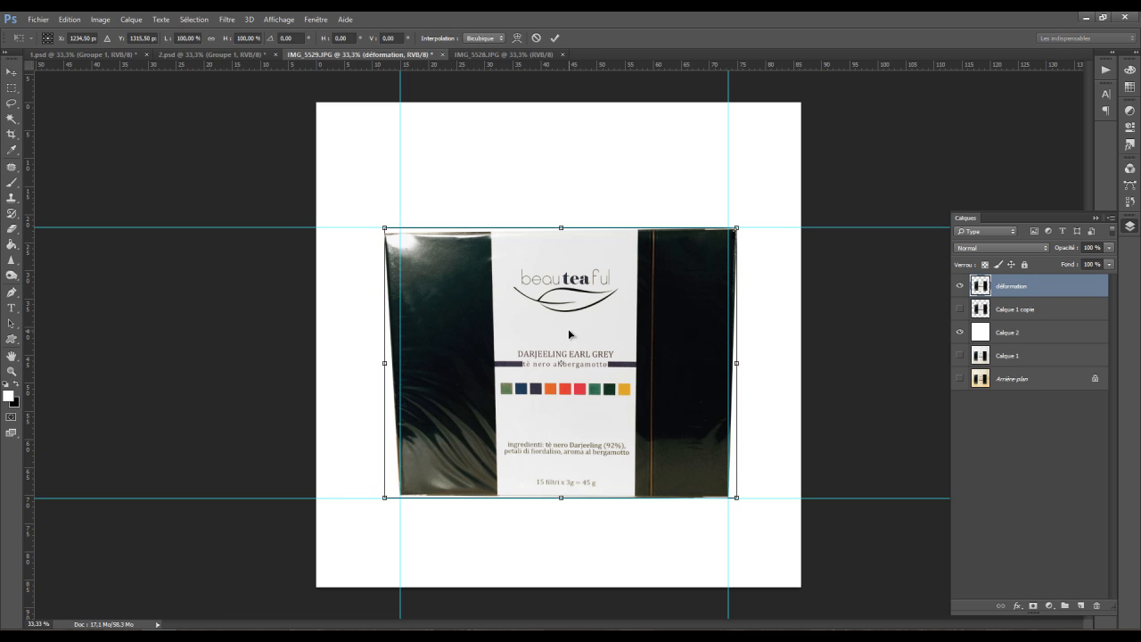
right_click(556, 357)
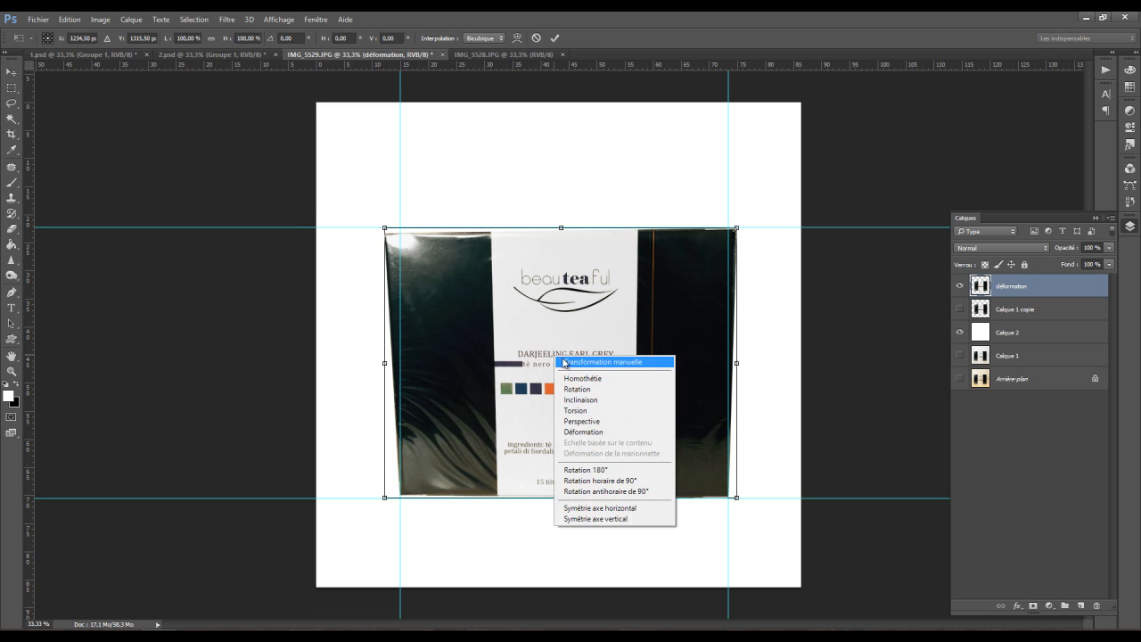
click(593, 439)
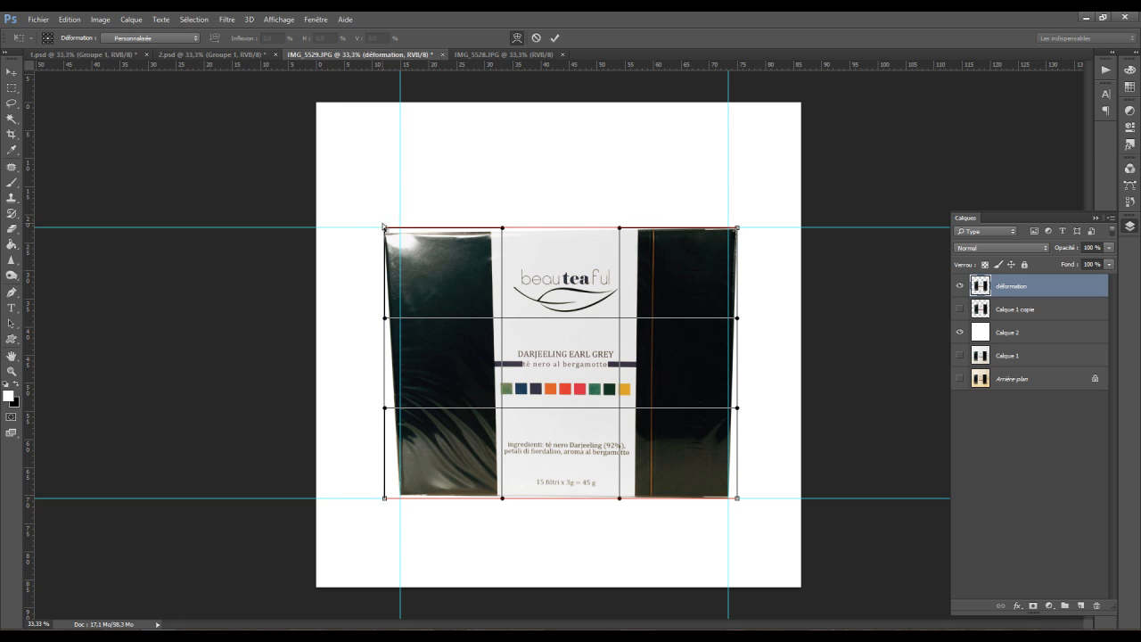
drag(386, 229, 393, 225)
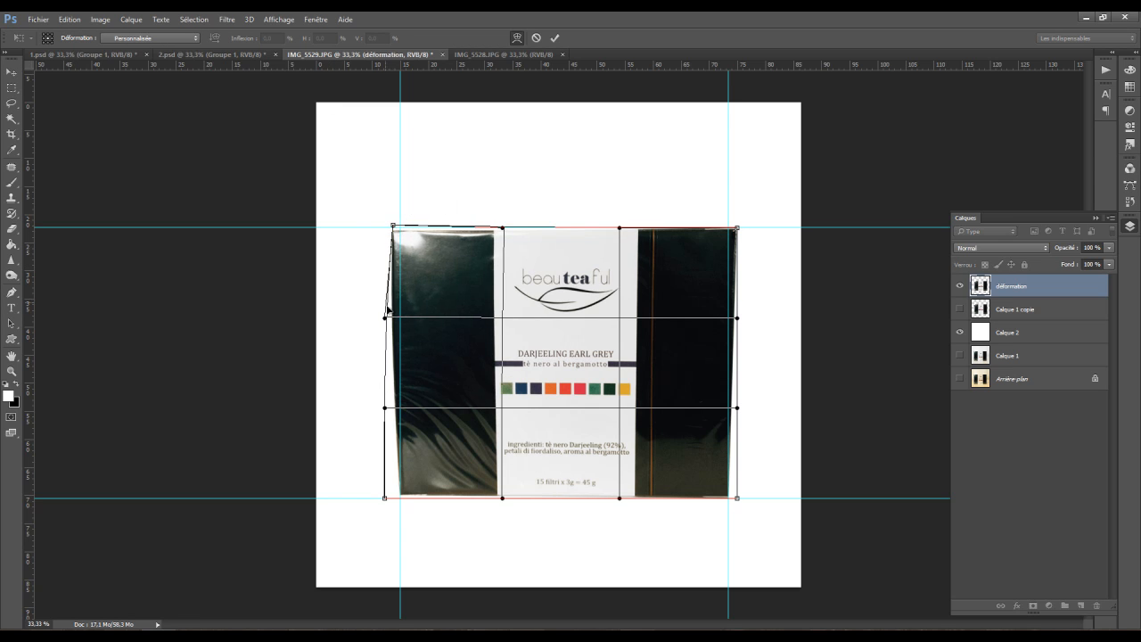
drag(389, 325, 400, 337)
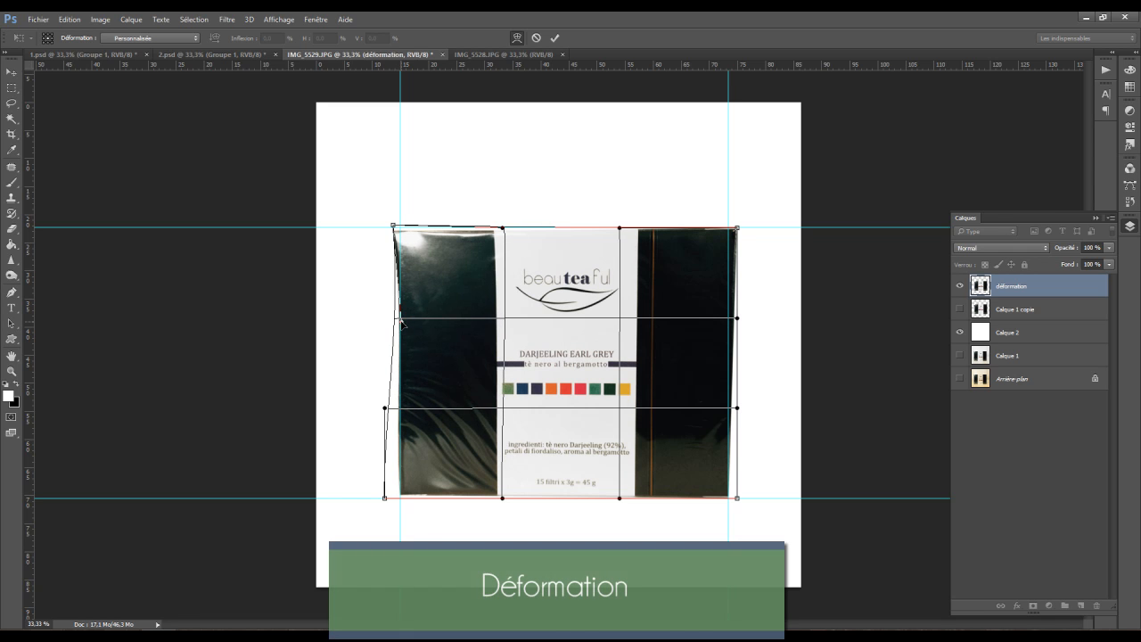
drag(389, 412, 393, 415)
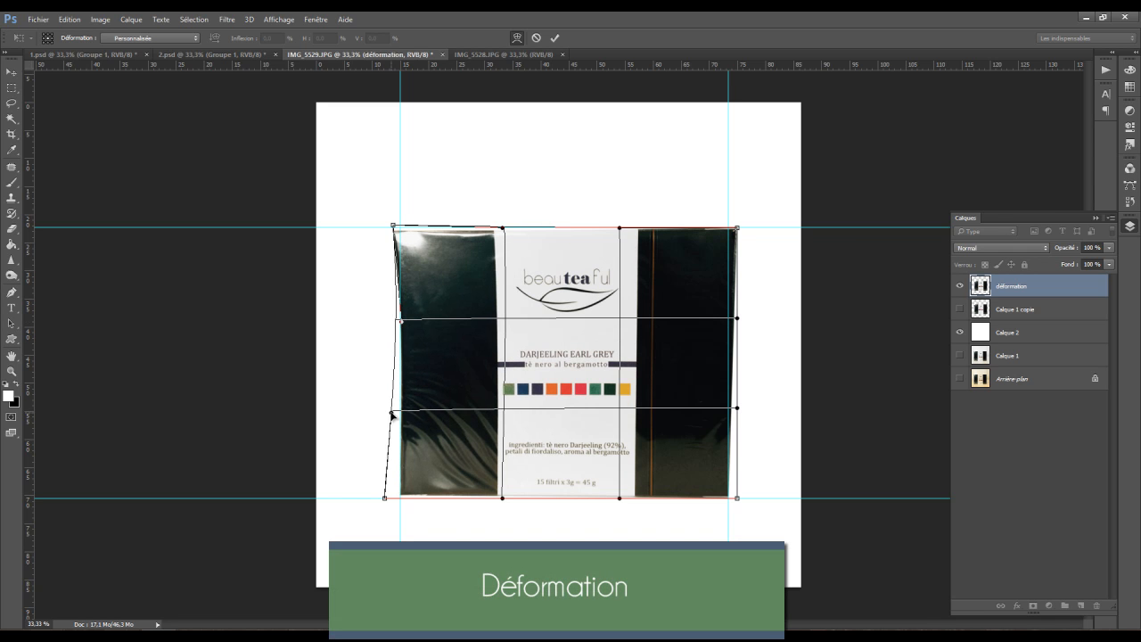
drag(394, 228, 400, 222)
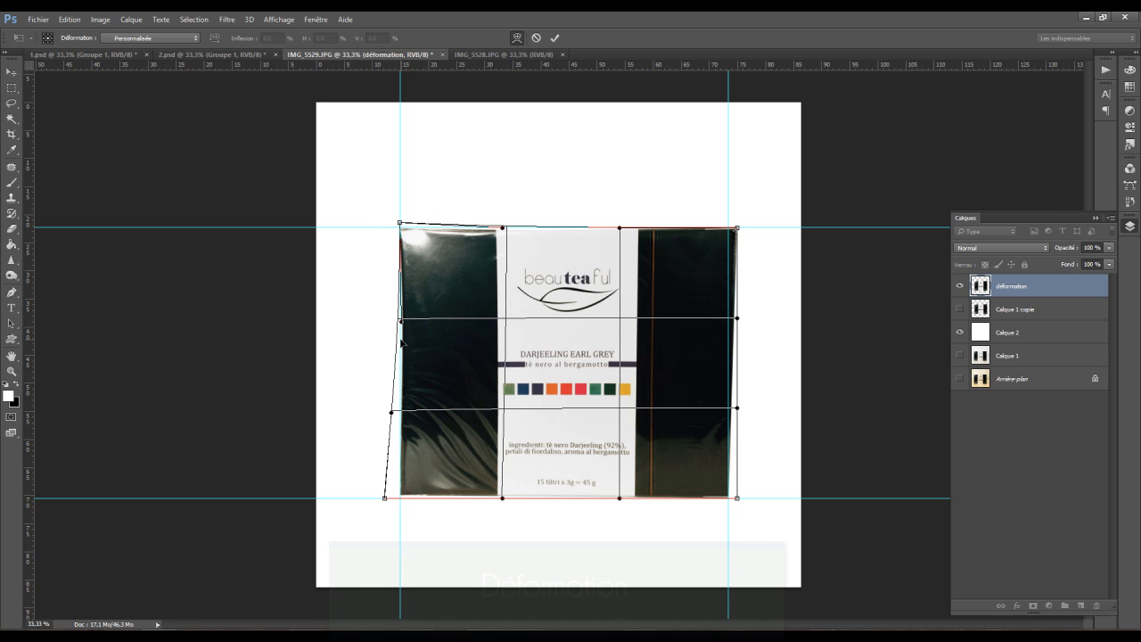
drag(401, 322, 398, 323)
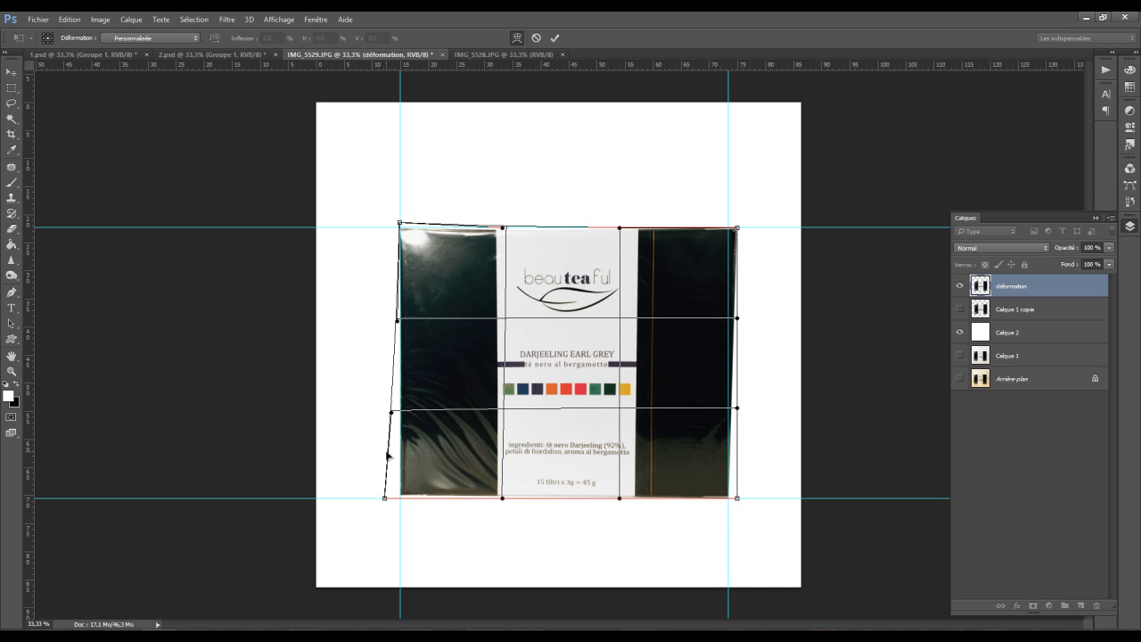
drag(385, 498, 385, 502)
drag(503, 504, 506, 506)
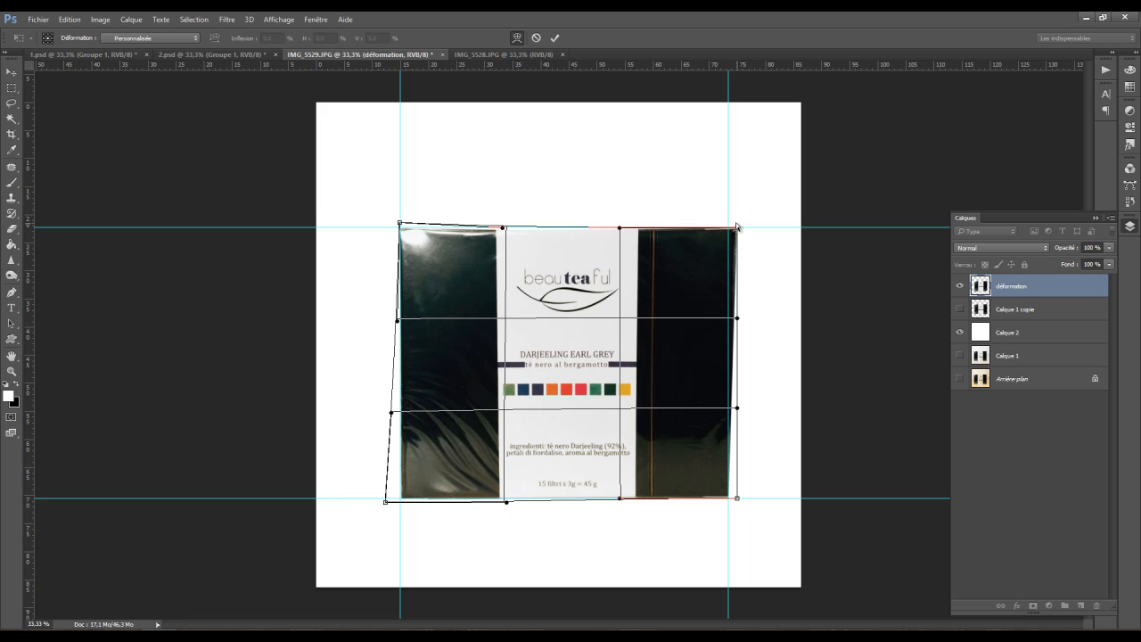
- Warp the box's right and upper edges to the guides, refine the upper-left corner, and apply the transformation
drag(737, 230, 730, 229)
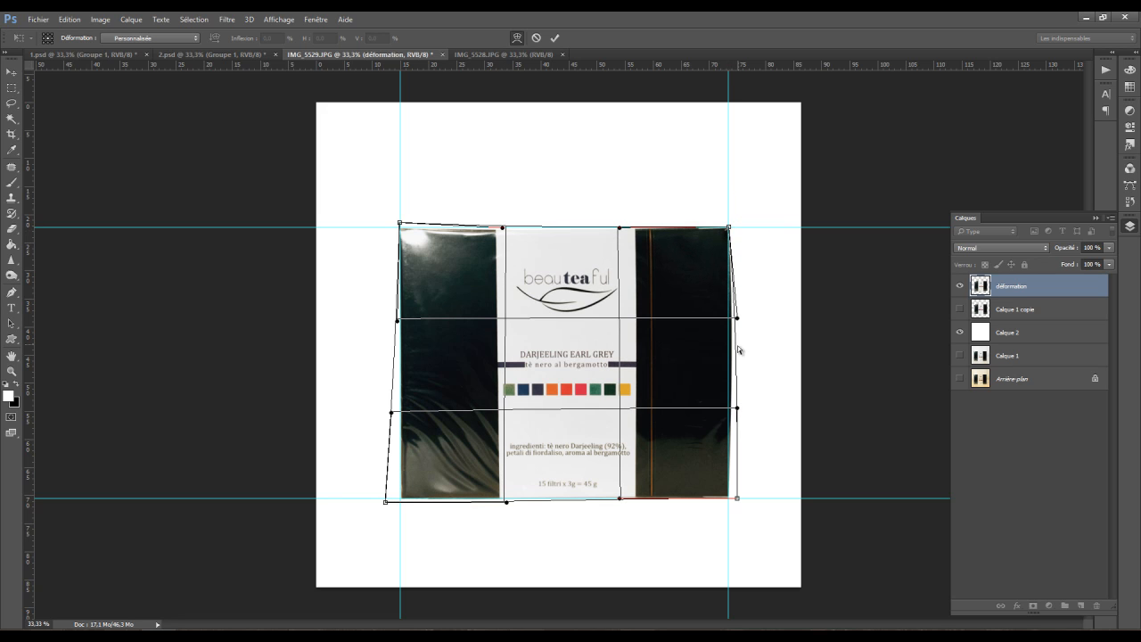
drag(734, 353, 730, 351)
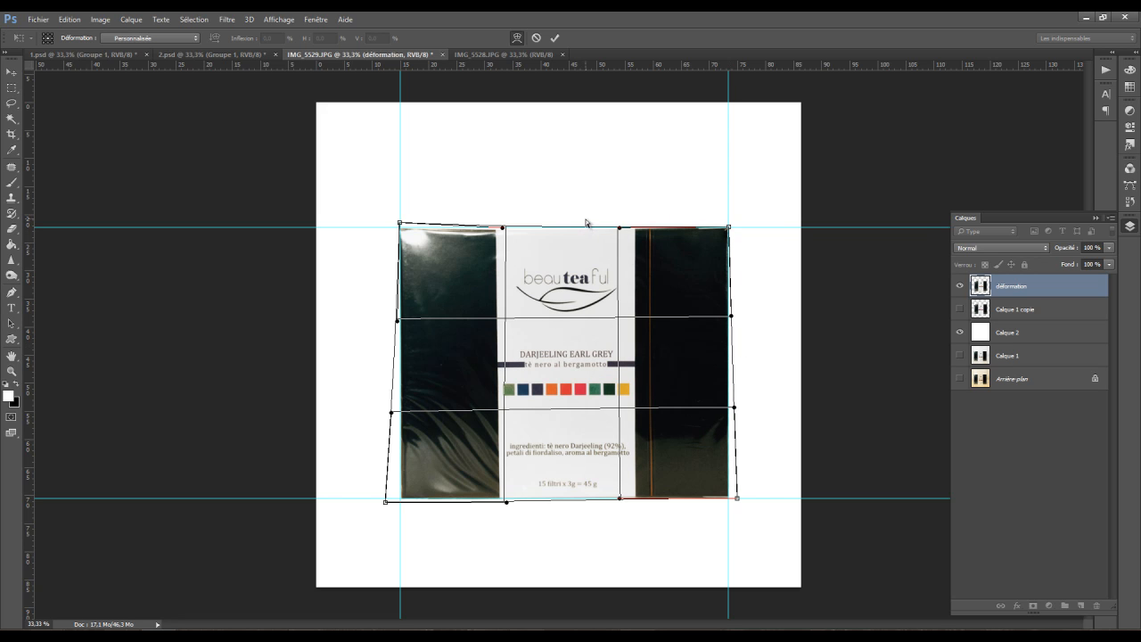
drag(575, 228, 575, 231)
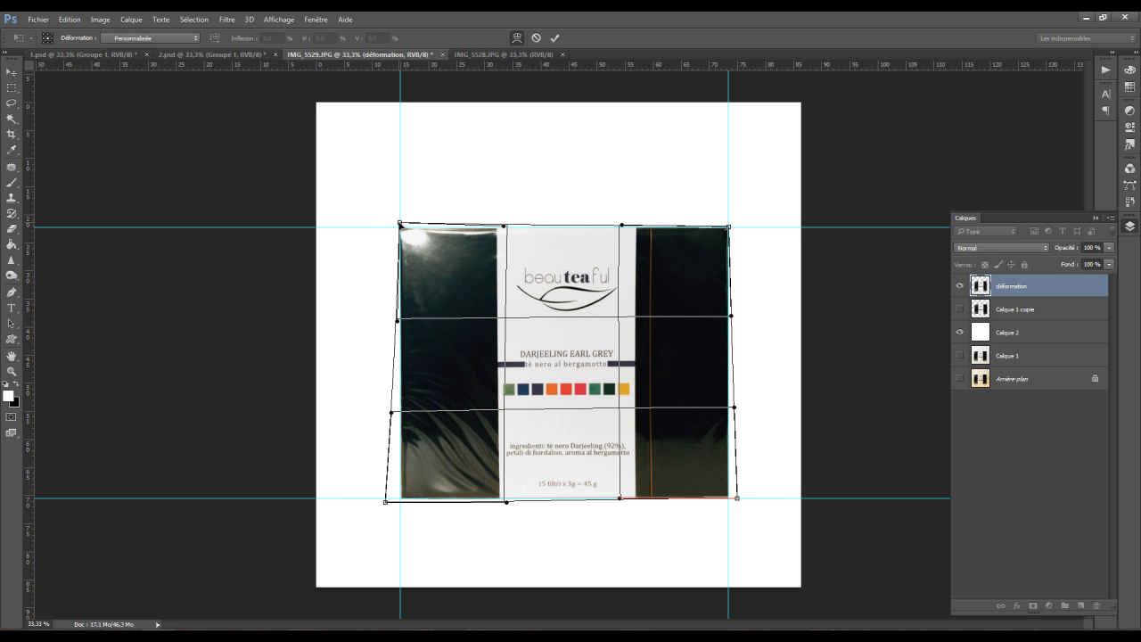
drag(403, 226, 400, 221)
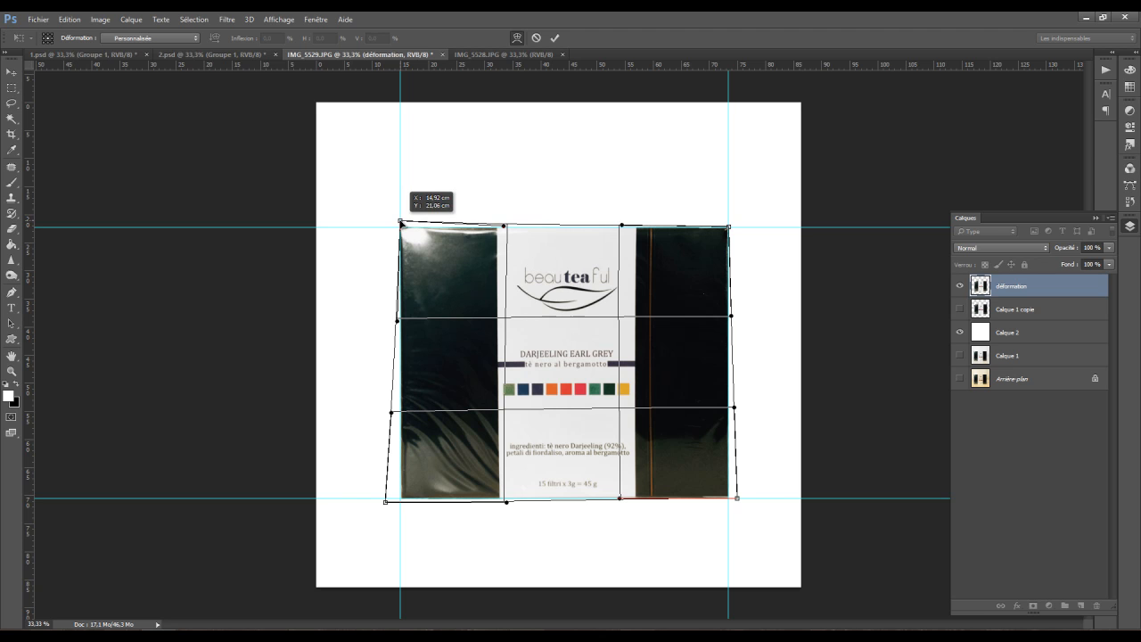
drag(401, 223, 402, 224)
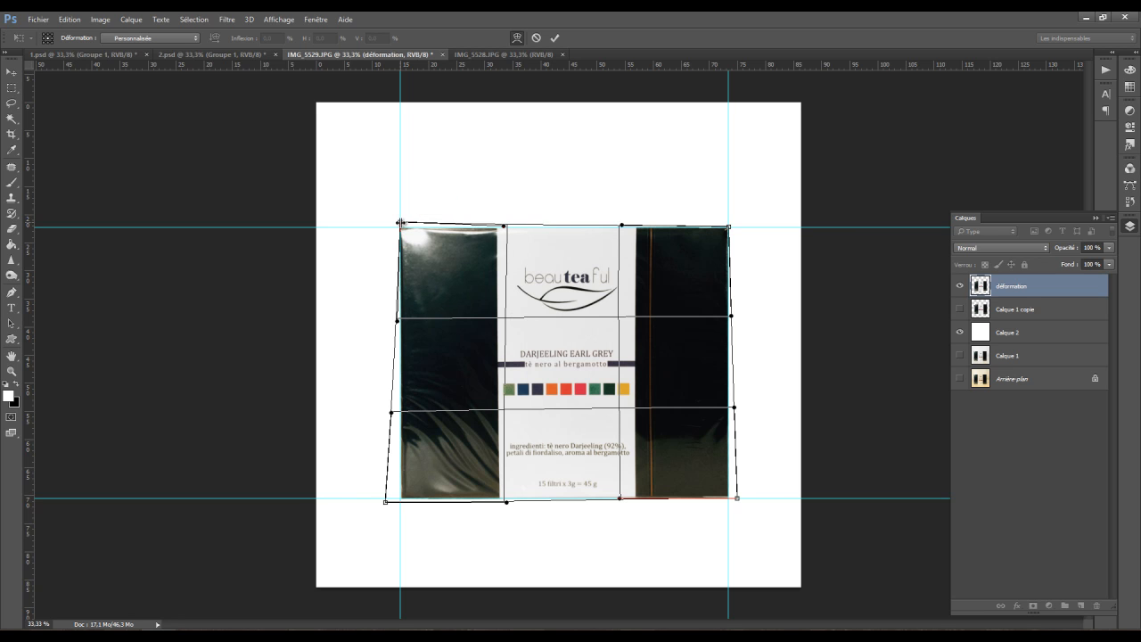
key(ctrl+h)
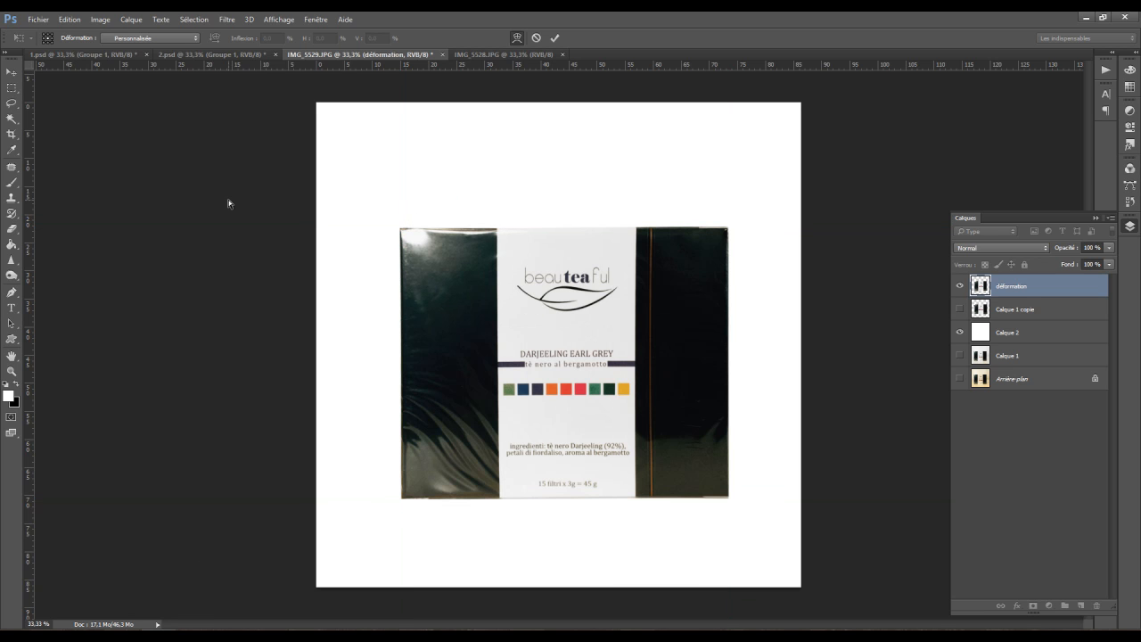
key(ctrl+h)
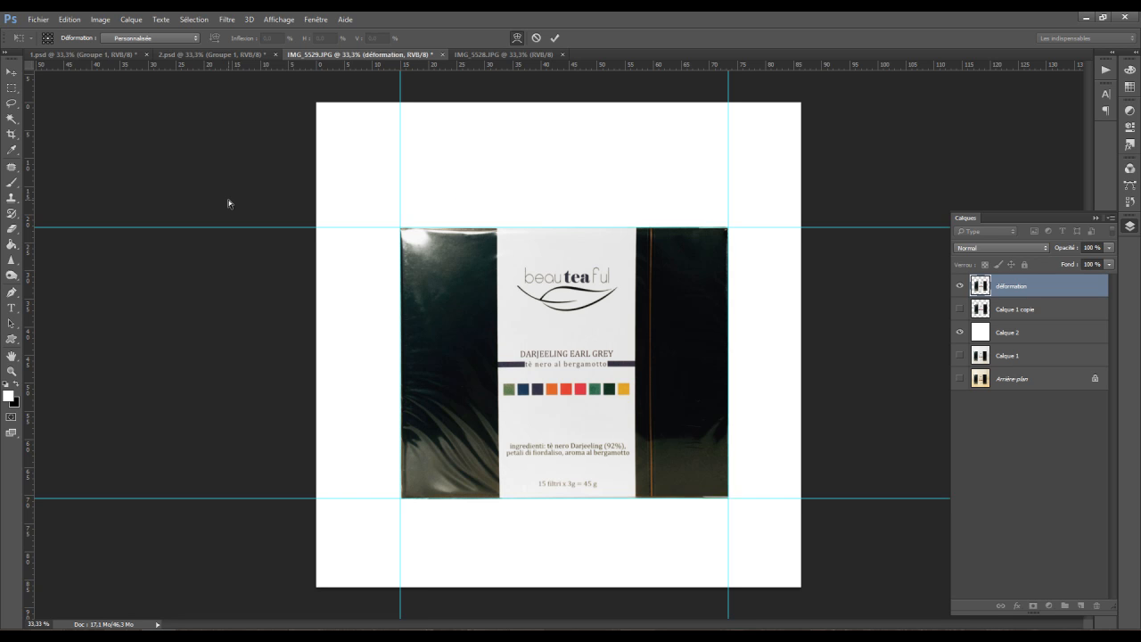
key(Return)
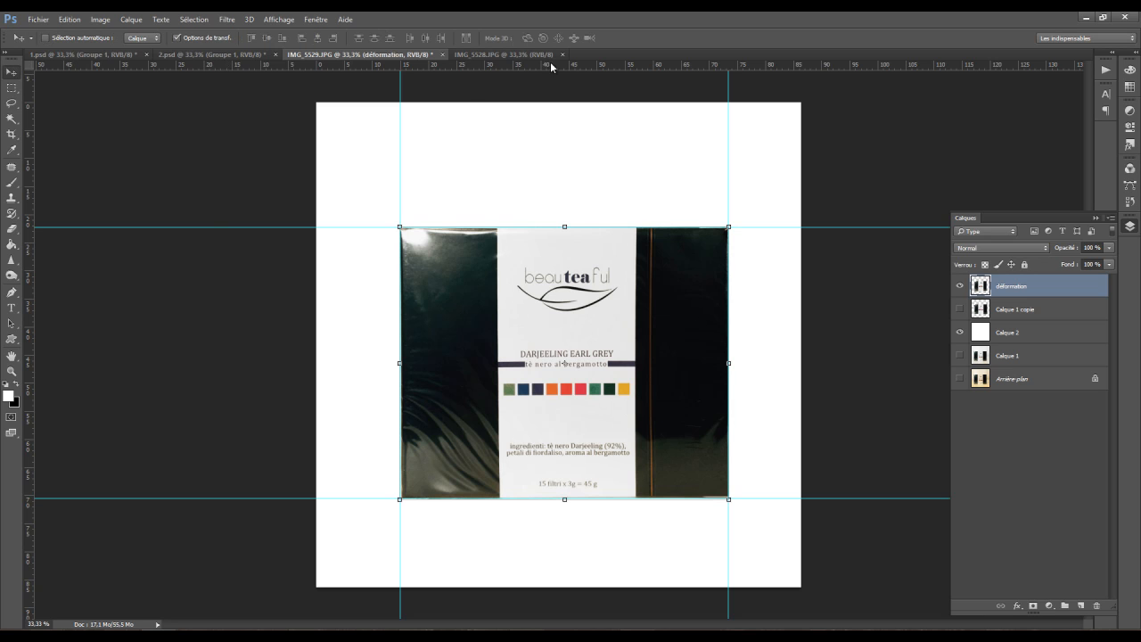
- Add a new layer above déformation and set its blending mode to Lumière tamisée
click(1081, 606)
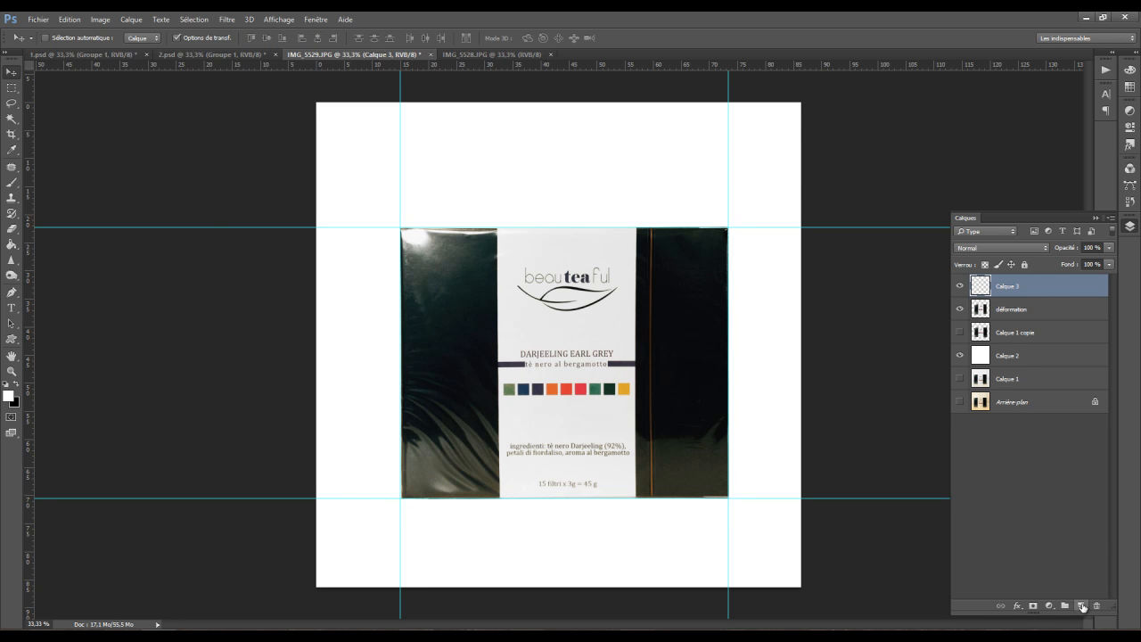
click(975, 247)
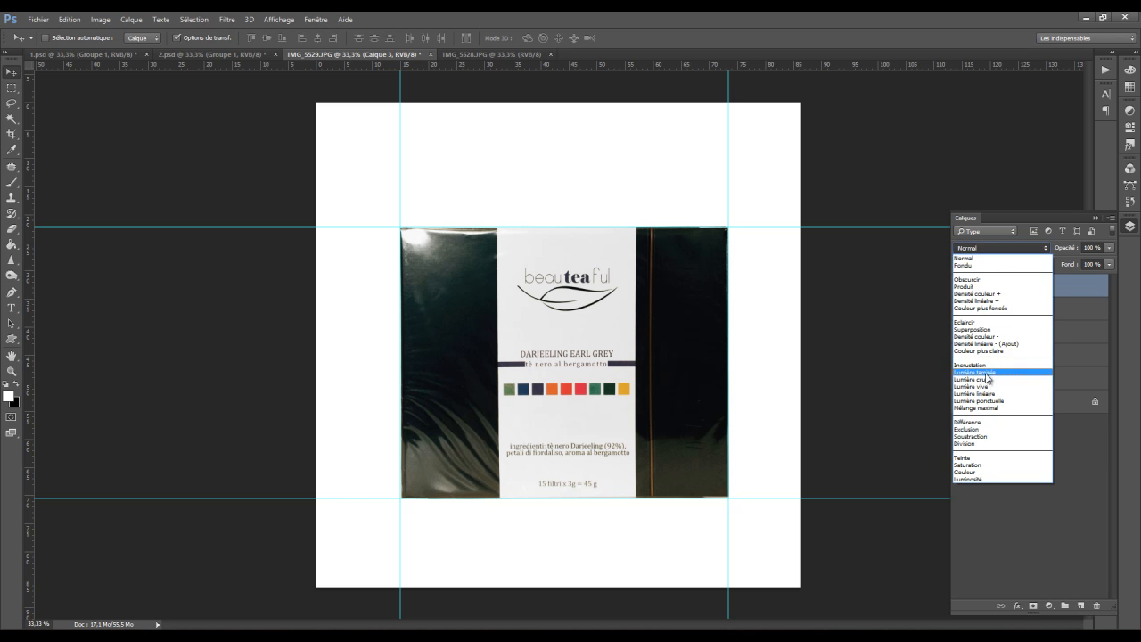
click(976, 372)
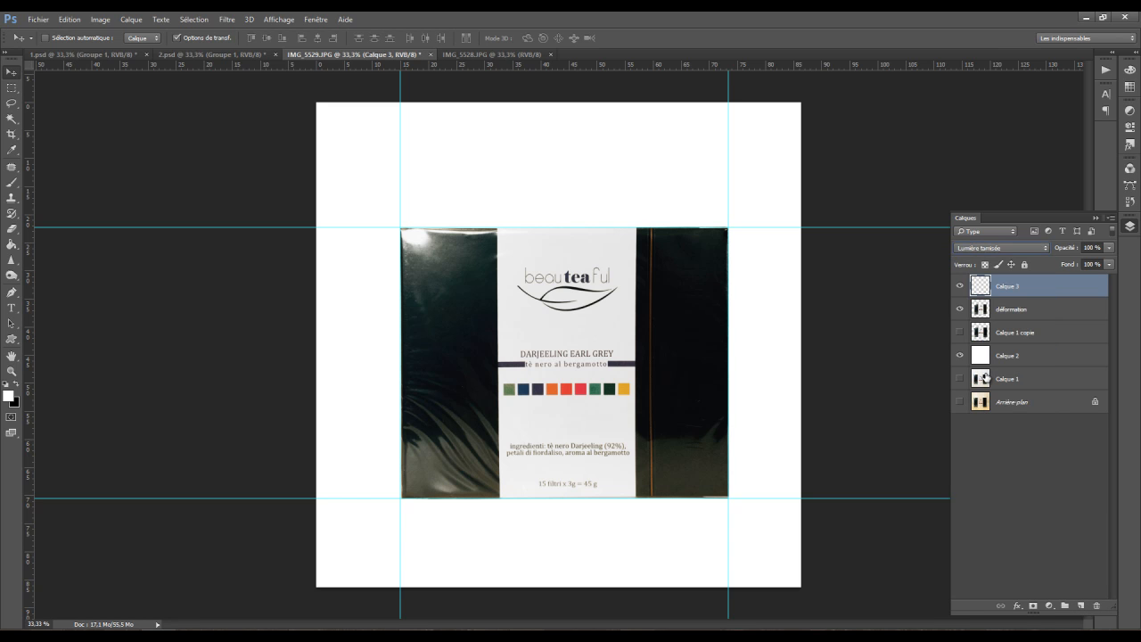
- Set the foreground colour to the green #2aac2d for the Brush tool
click(11, 182)
click(8, 394)
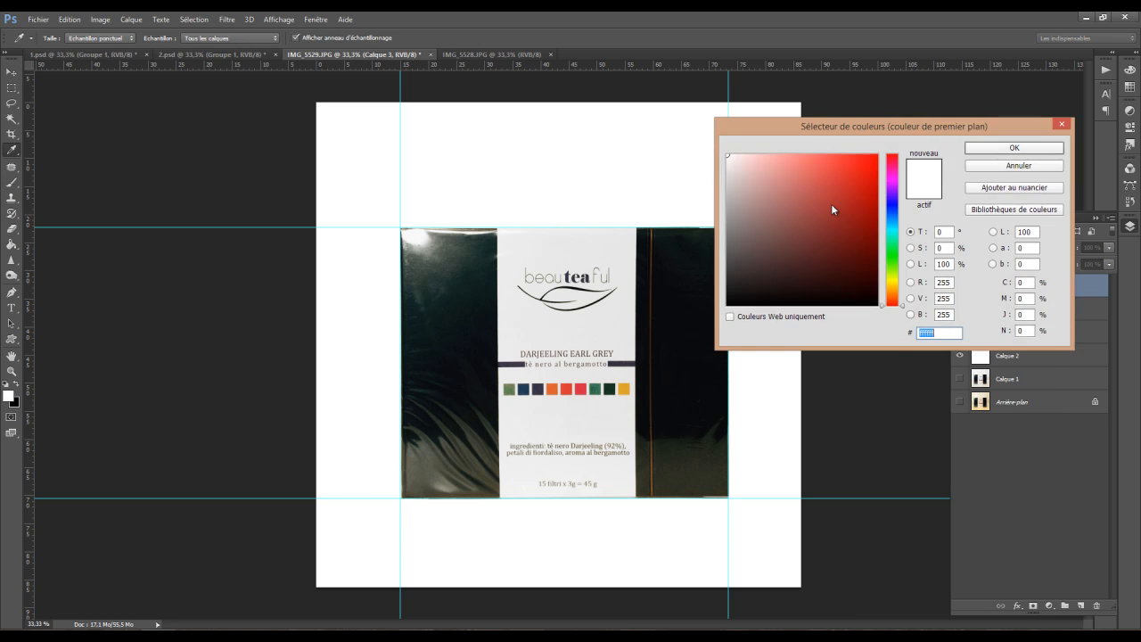
drag(897, 271, 897, 254)
drag(867, 202, 841, 204)
click(1003, 149)
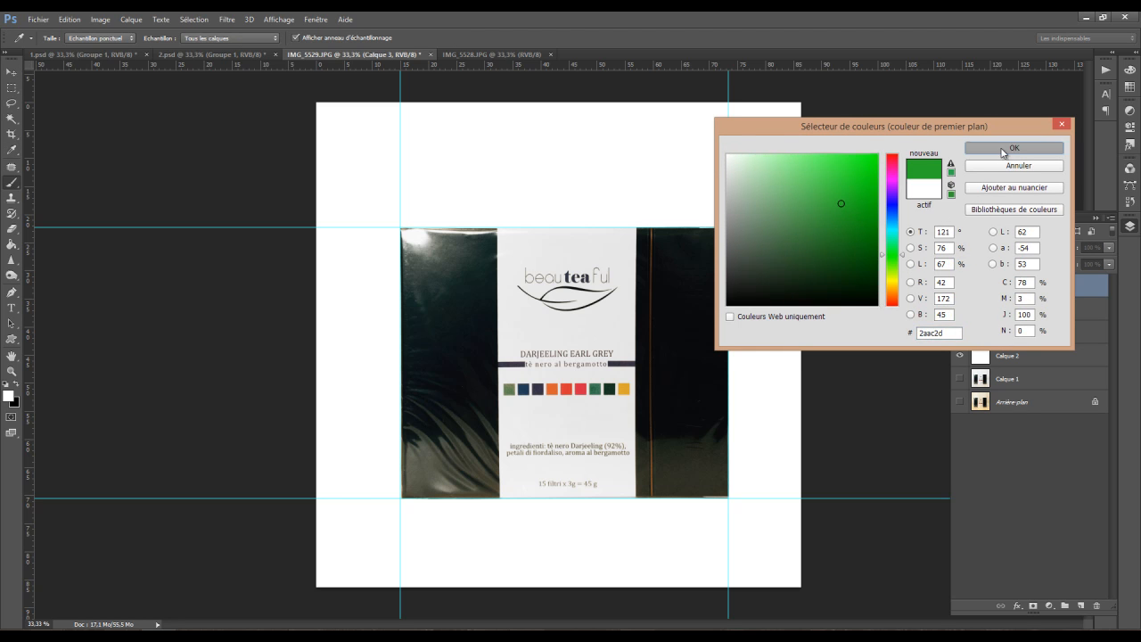
- Paint the box's dark right panel green on Calque 3 with the brush at 100 % opacity
key(b)
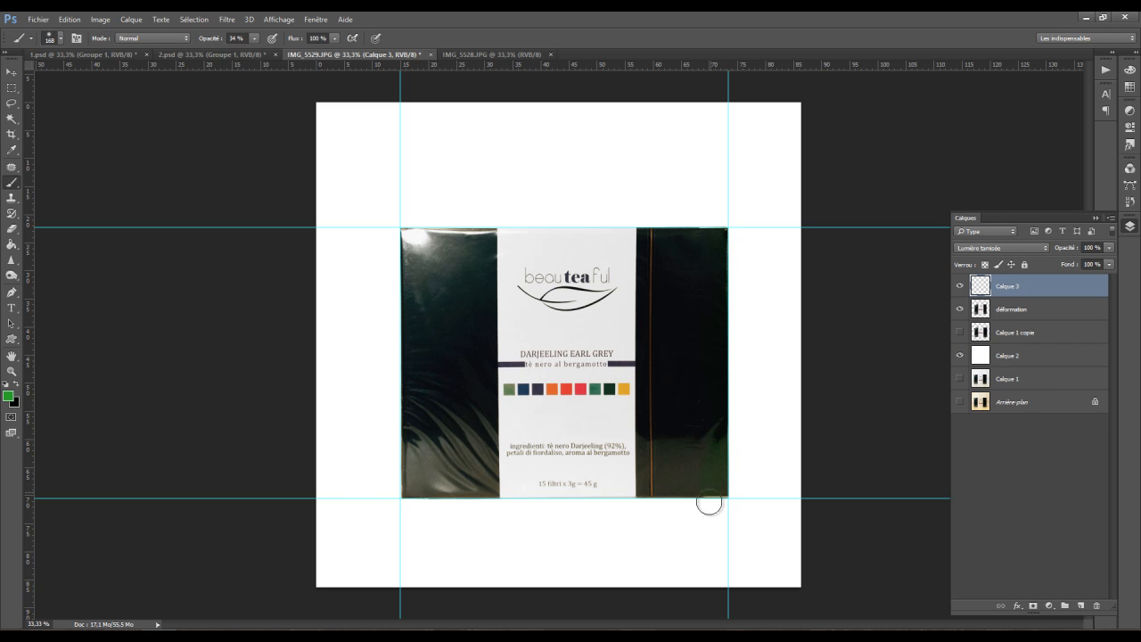
drag(246, 52, 394, 58)
mouse_move(706, 433)
mouse_down()
mouse_move(733, 297)
mouse_move(730, 181)
mouse_move(699, 502)
mouse_move(709, 264)
mouse_move(695, 147)
mouse_up()
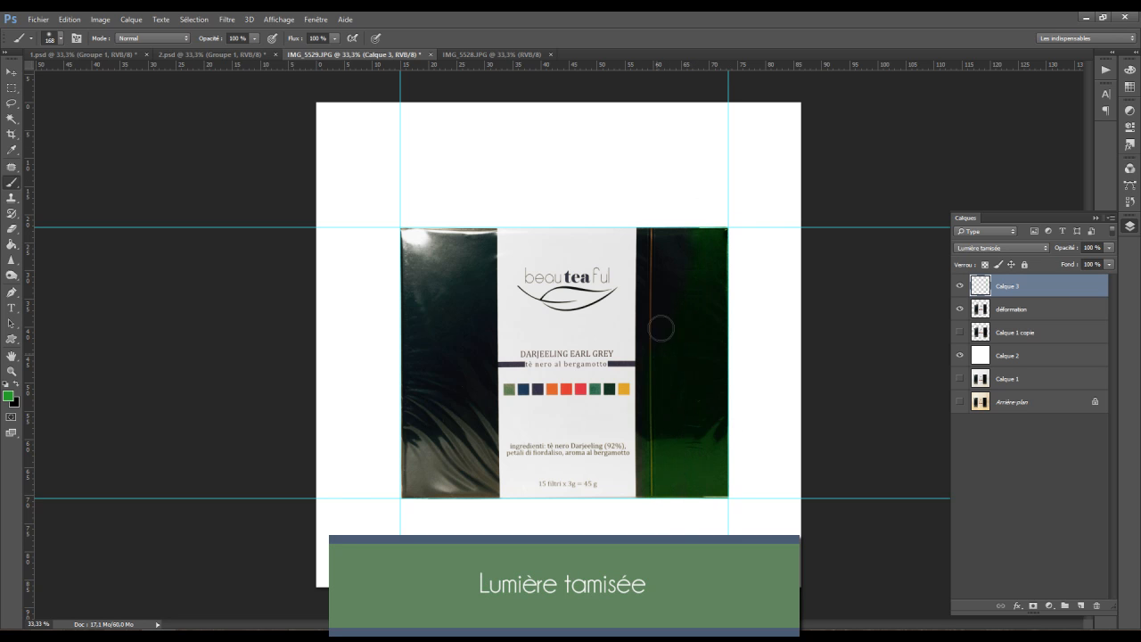
mouse_move(730, 440)
mouse_down()
mouse_move(750, 299)
mouse_move(727, 207)
mouse_move(704, 180)
mouse_up()
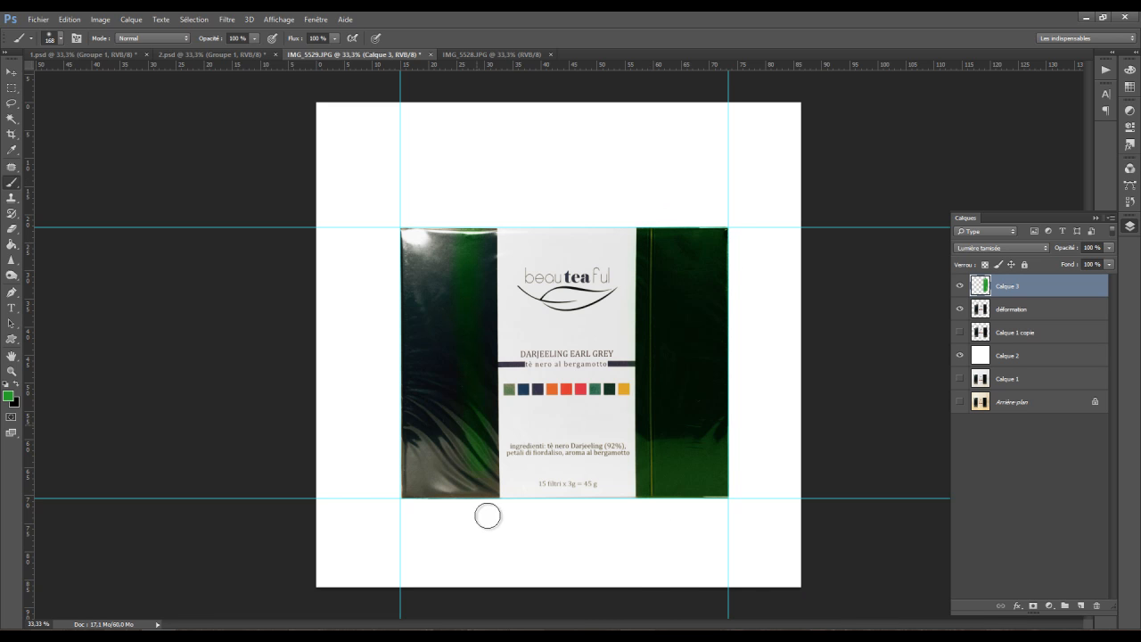
- Enlarge the brush to 461 px and paint the box's dark left panel green
right_click(480, 398)
drag(611, 396, 621, 396)
mouse_move(417, 211)
mouse_down()
mouse_move(414, 548)
mouse_move(453, 435)
mouse_move(474, 438)
mouse_up()
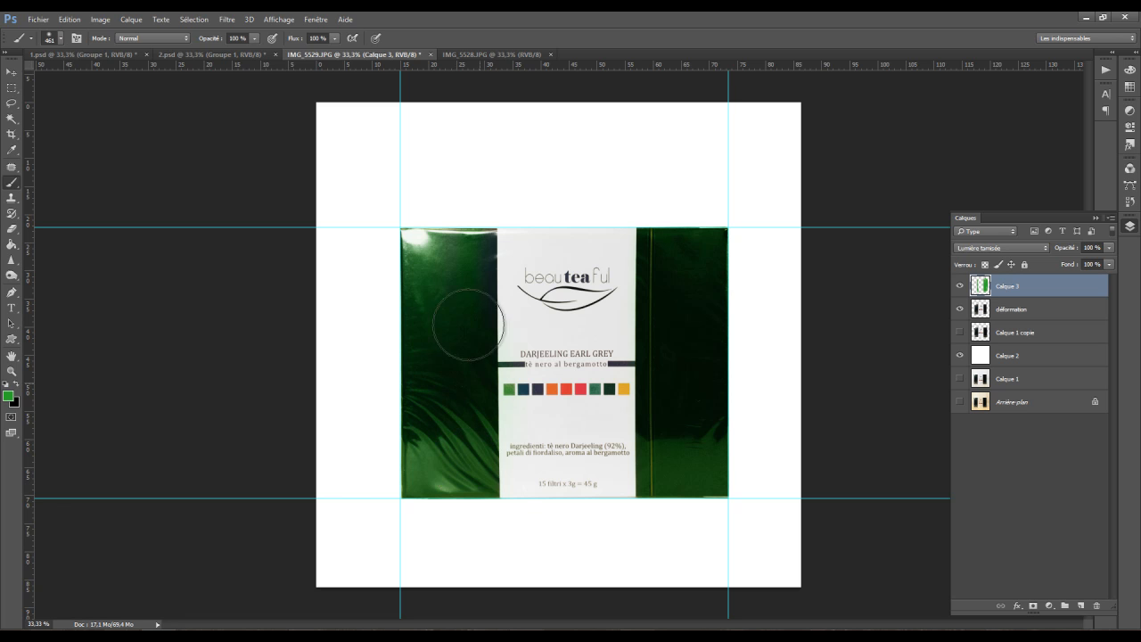
- Reduce the brush to 134 px and on to 52 px, and paint the bars flanking "tè nero al bergamotto" green
right_click(528, 275)
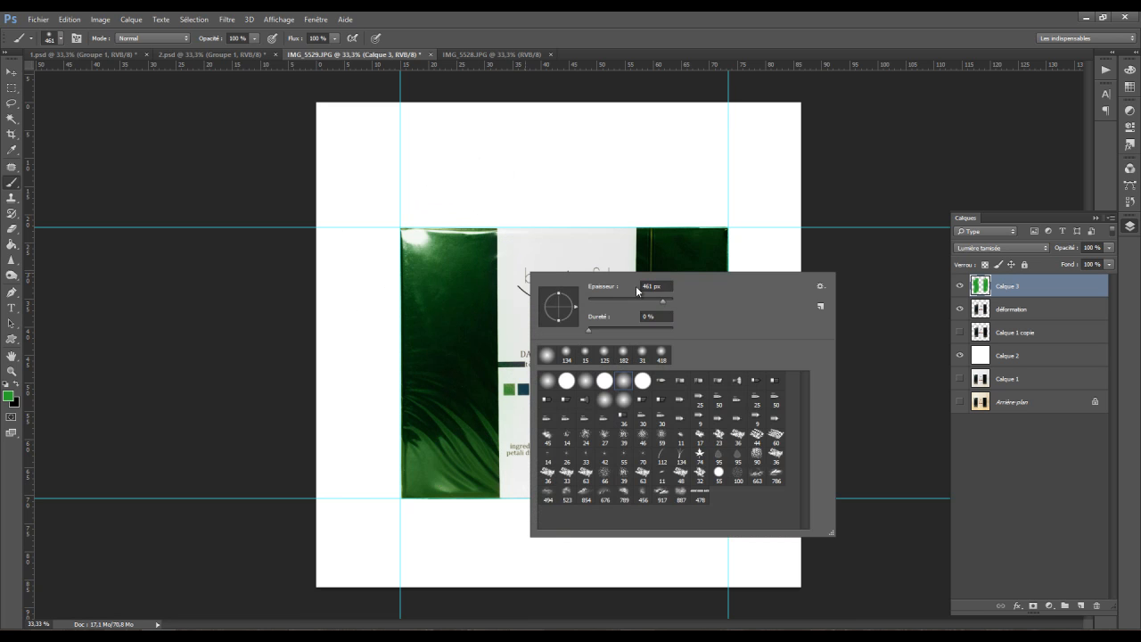
click(639, 302)
click(601, 186)
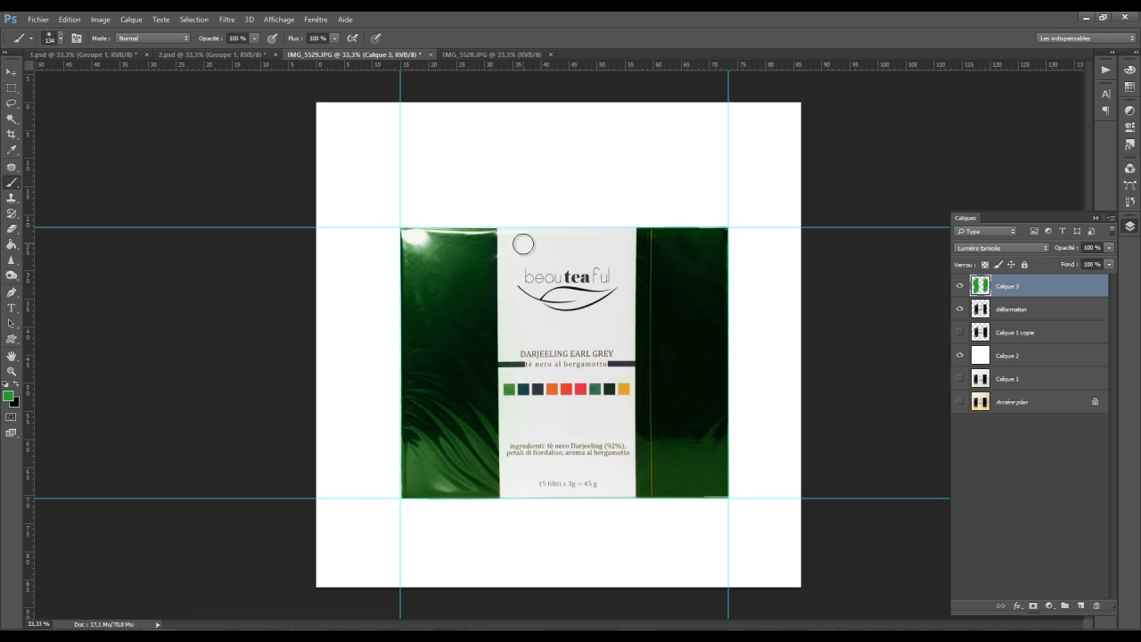
right_click(530, 373)
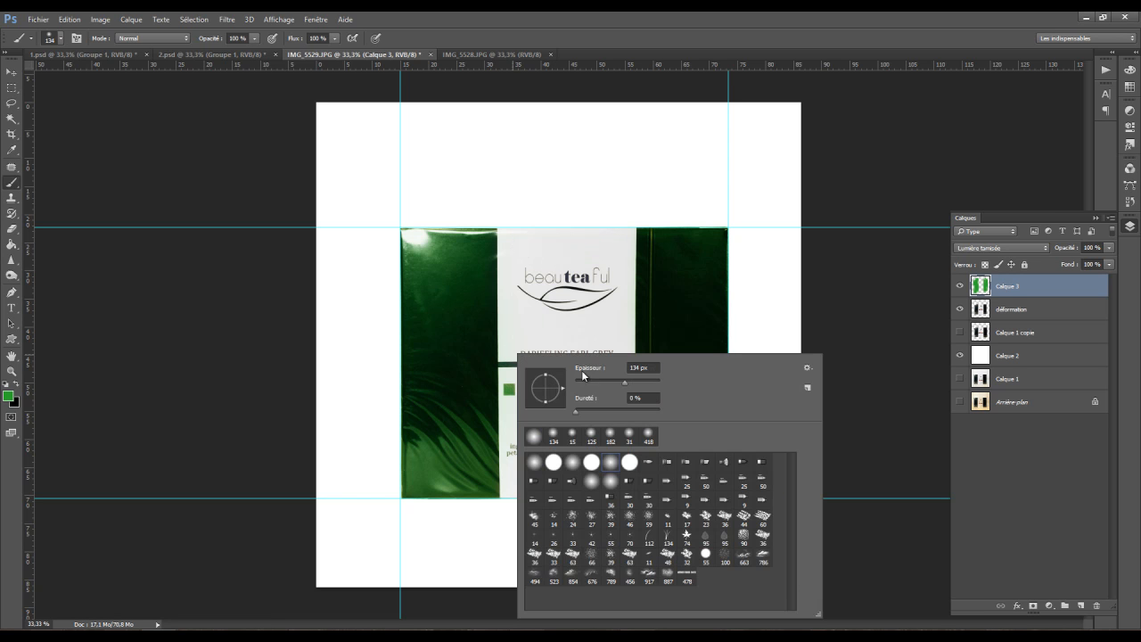
click(598, 380)
click(479, 367)
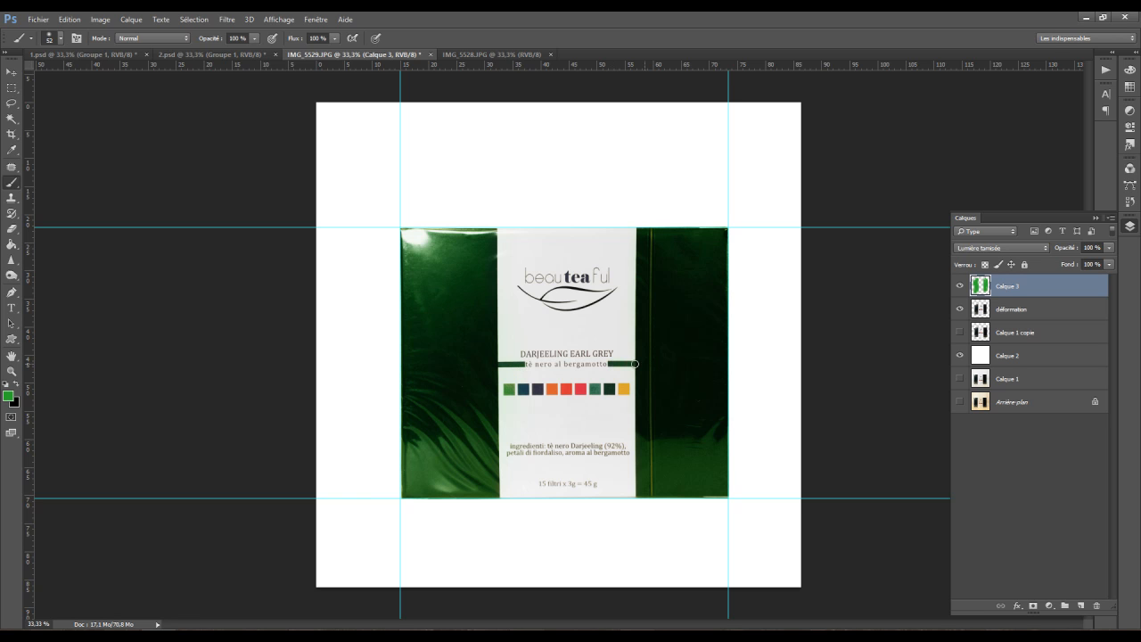
- Erase stray green from the central label with a 64 px Eraser and hide the guides
click(12, 228)
right_click(590, 354)
click(675, 378)
click(554, 343)
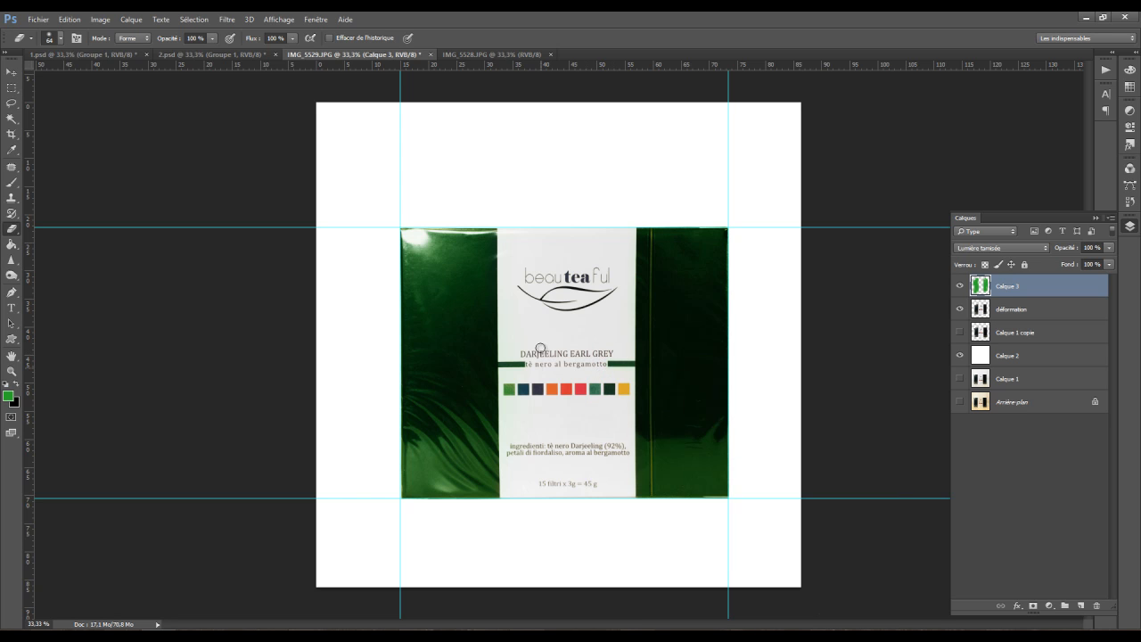
key(ctrl+h)
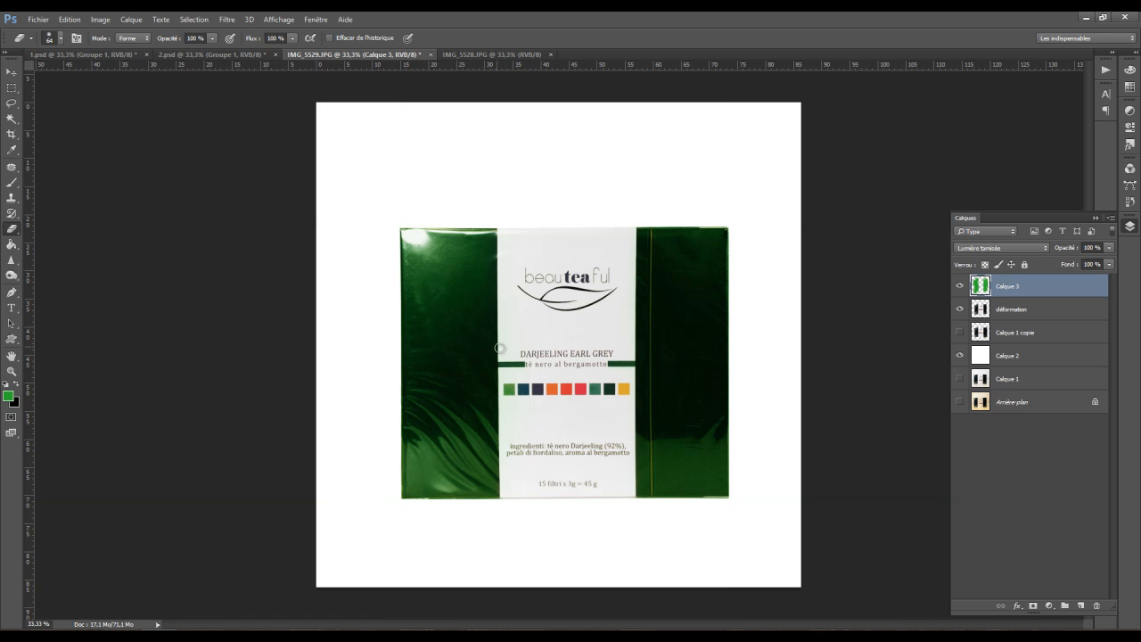
- Create a new layer below "déformation", fill the box's outline on it with black and deselect
click(1003, 332)
click(1081, 606)
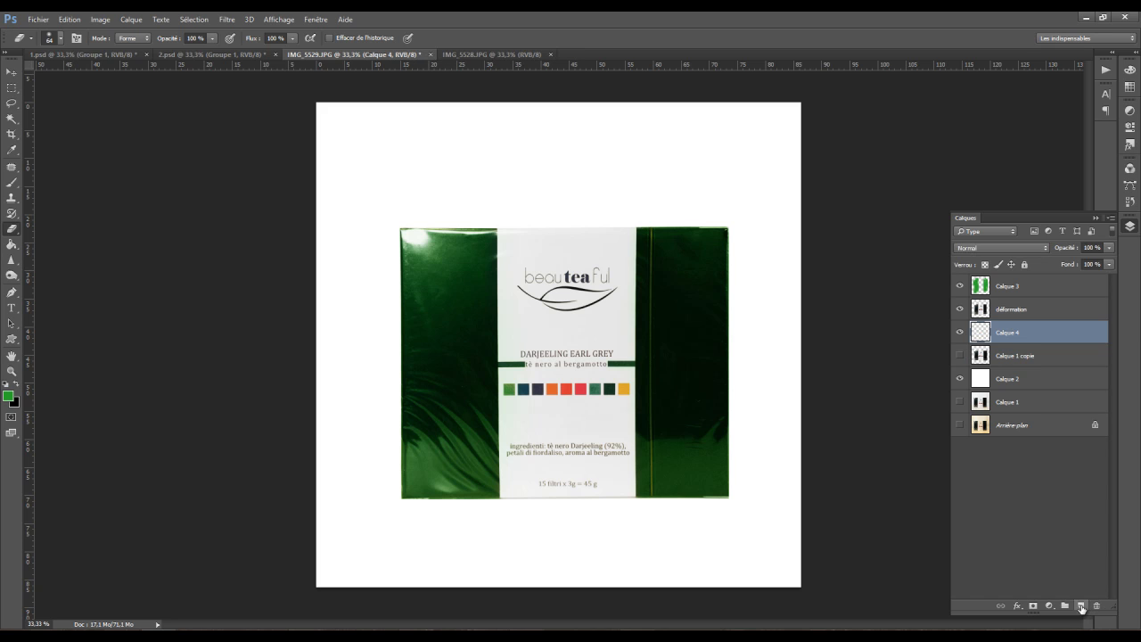
ctrl+click(981, 309)
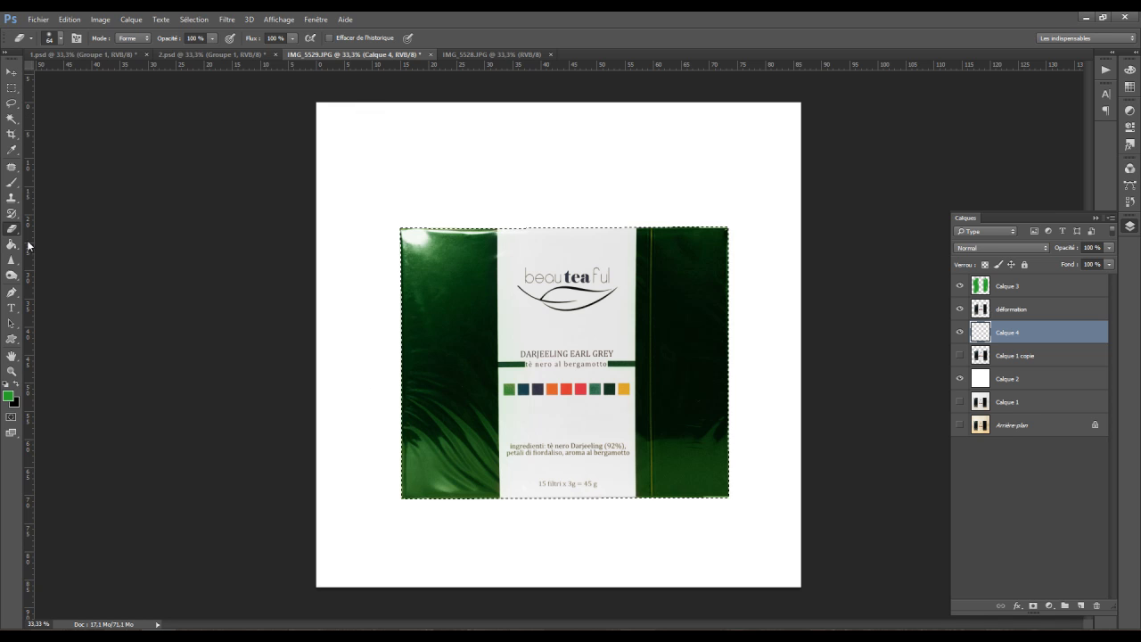
drag(12, 244, 48, 258)
key(d)
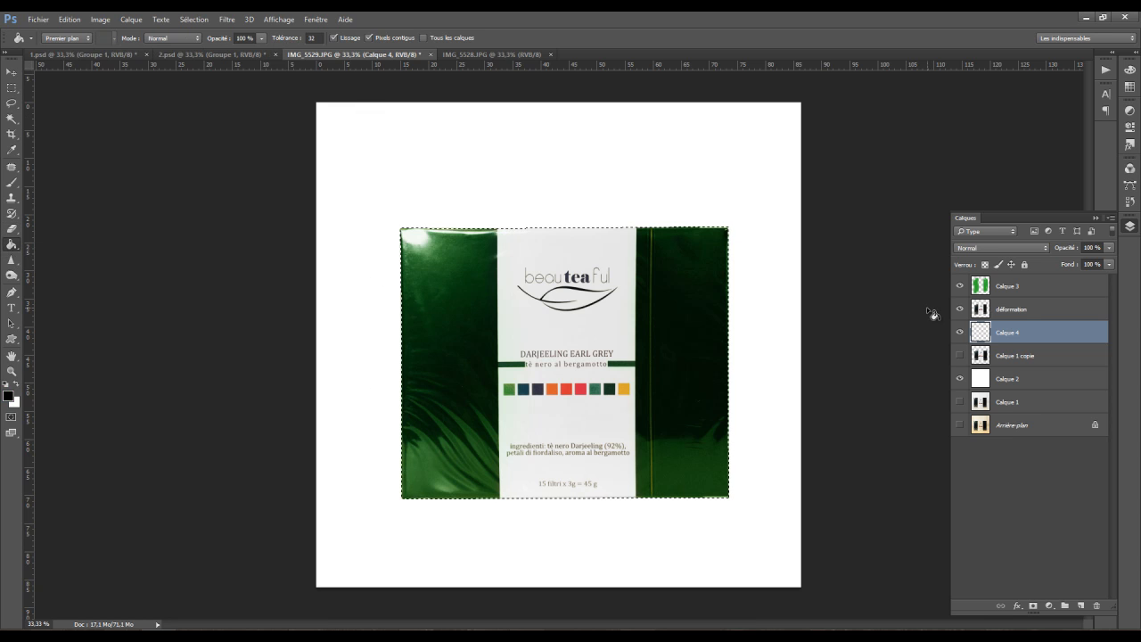
click(624, 332)
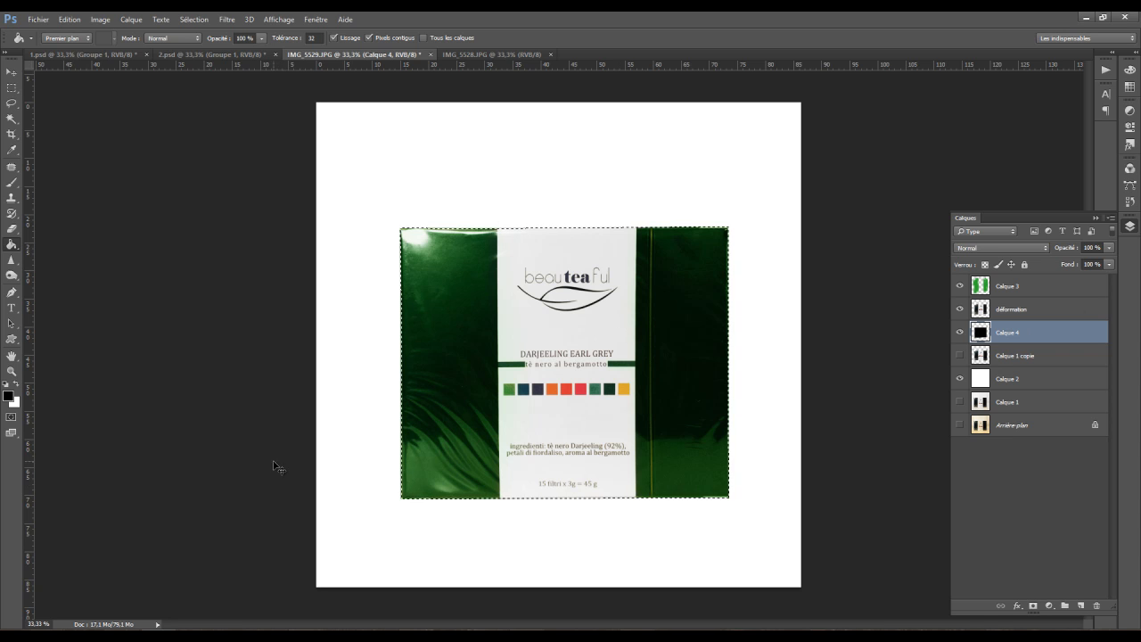
key(ctrl+d)
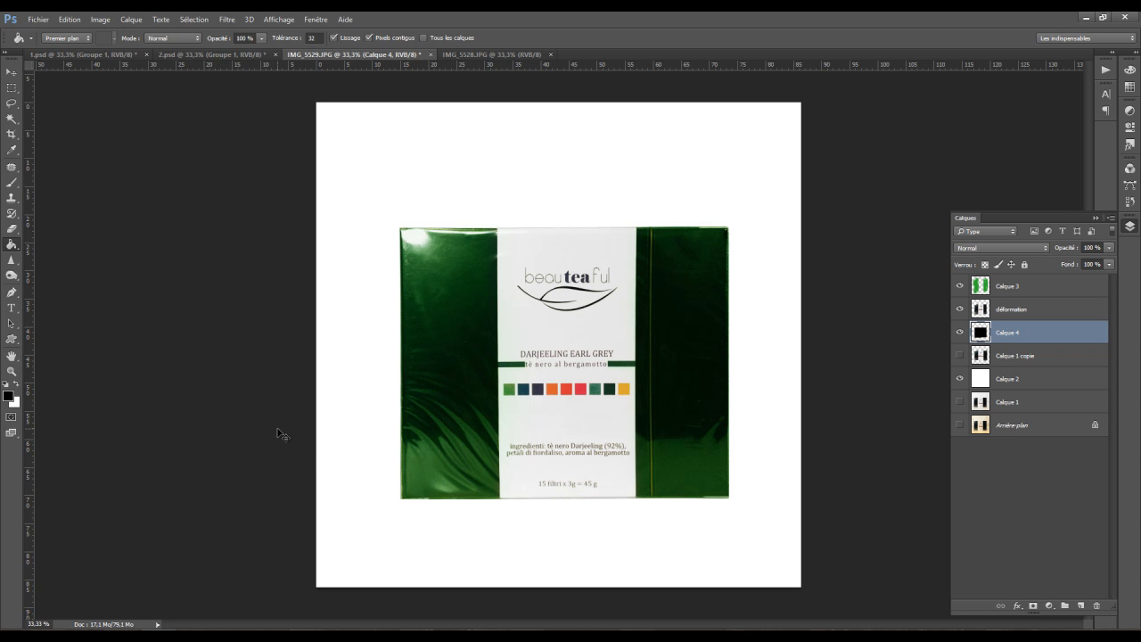
- Flatten the black silhouette to about 22 % height and skew it about 76° to the left as the box's cast shadow
key(ctrl+t)
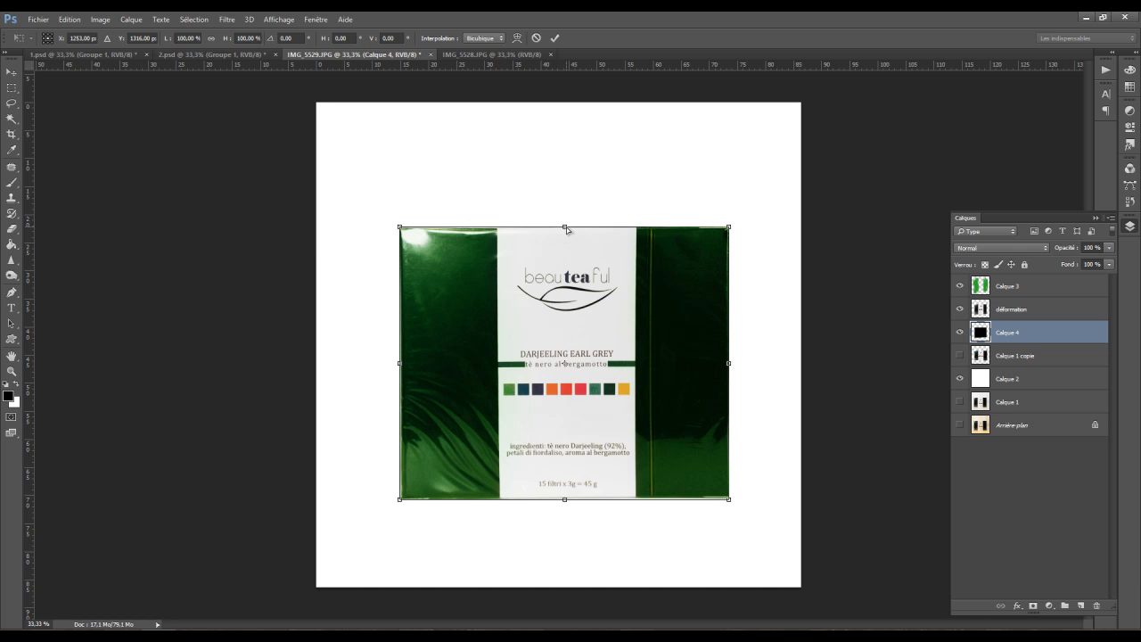
mouse_move(565, 228)
mouse_down()
mouse_move(525, 230)
mouse_move(459, 267)
mouse_move(374, 349)
mouse_move(359, 406)
mouse_move(330, 455)
mouse_move(327, 446)
mouse_up()
key(g)
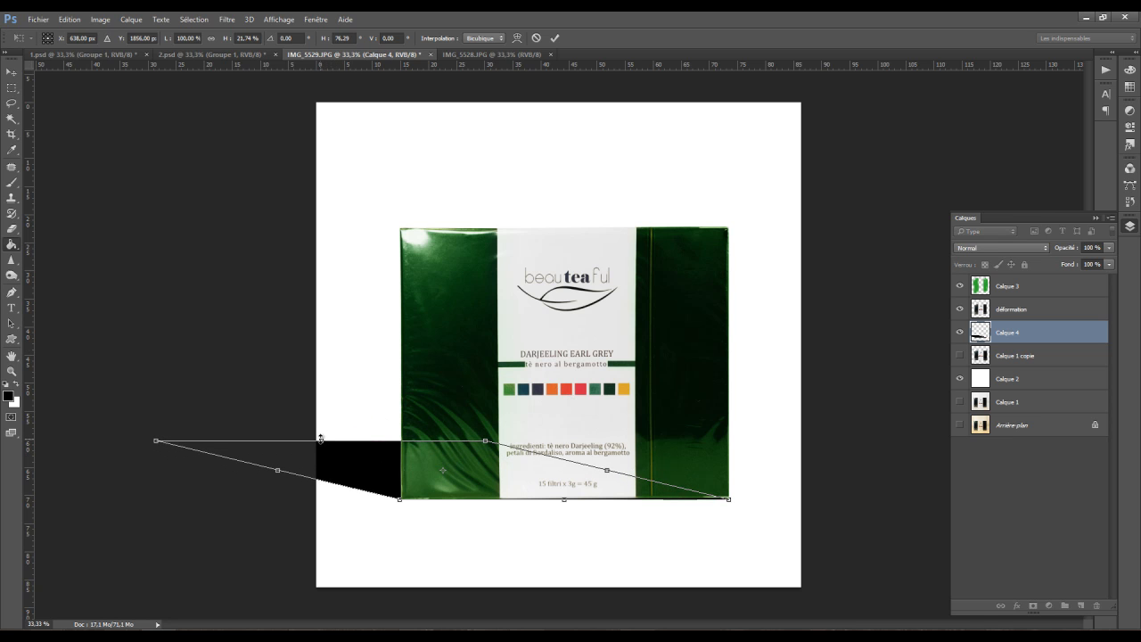
key(Return)
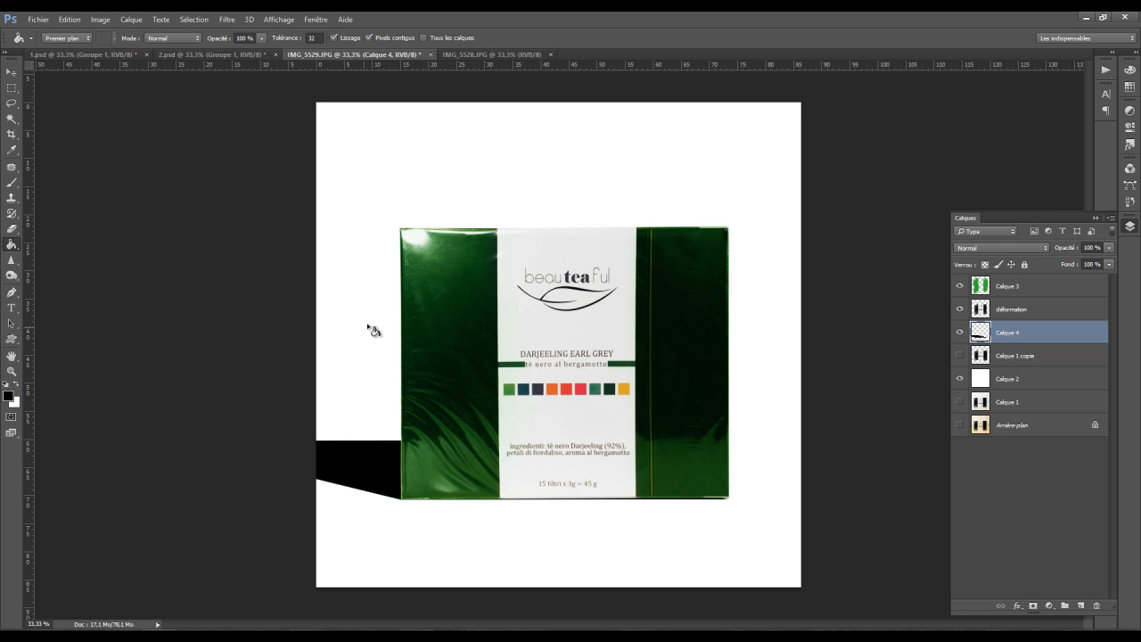
- Apply a Gaussian blur with a radius of 33.2 pixels to the shadow on Calque 4
click(226, 19)
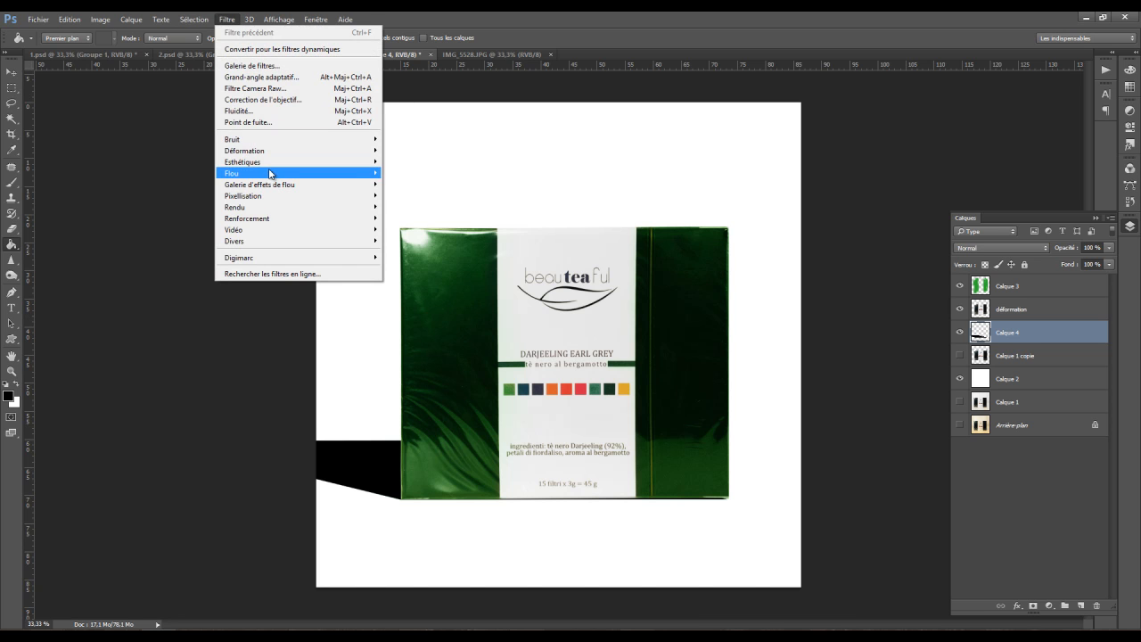
mouse_move(272, 176)
click(413, 229)
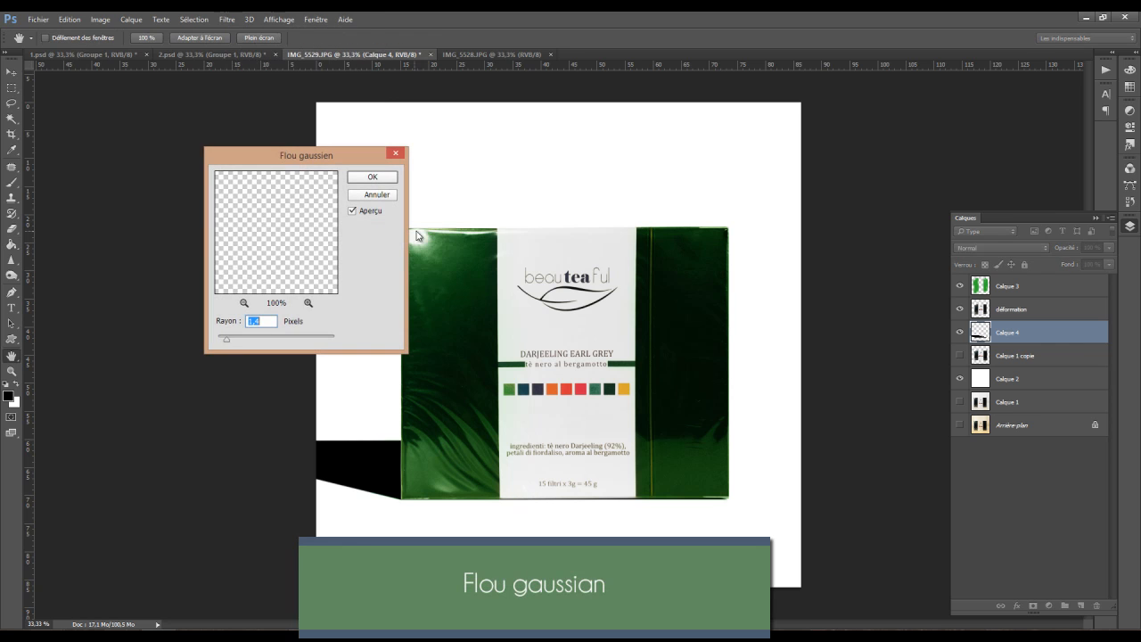
drag(236, 343, 269, 338)
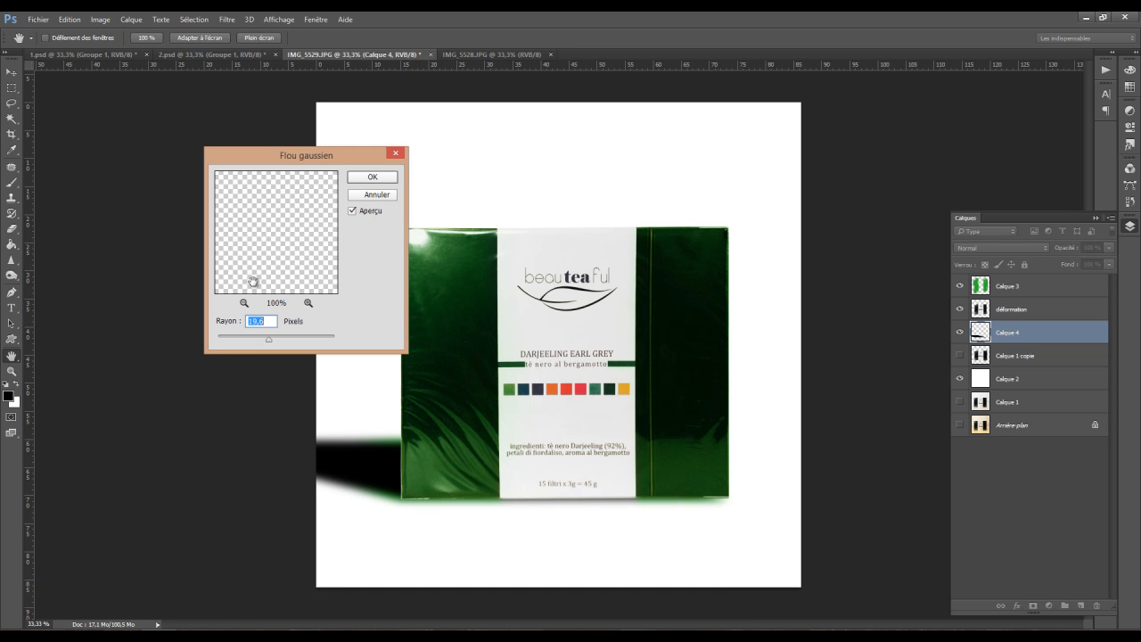
click(274, 341)
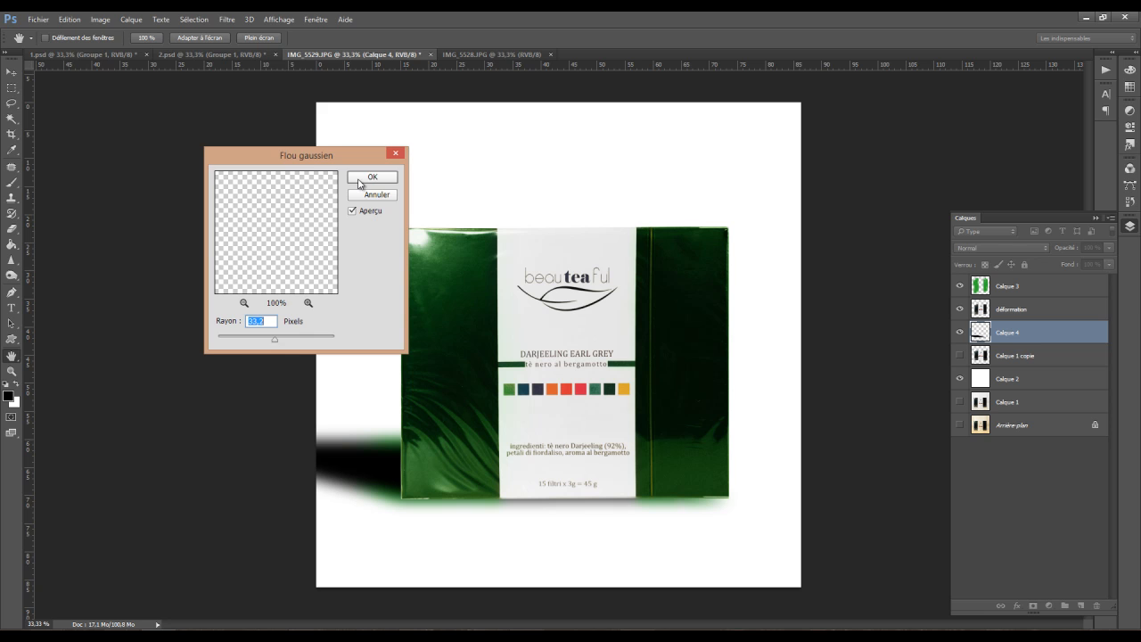
click(359, 179)
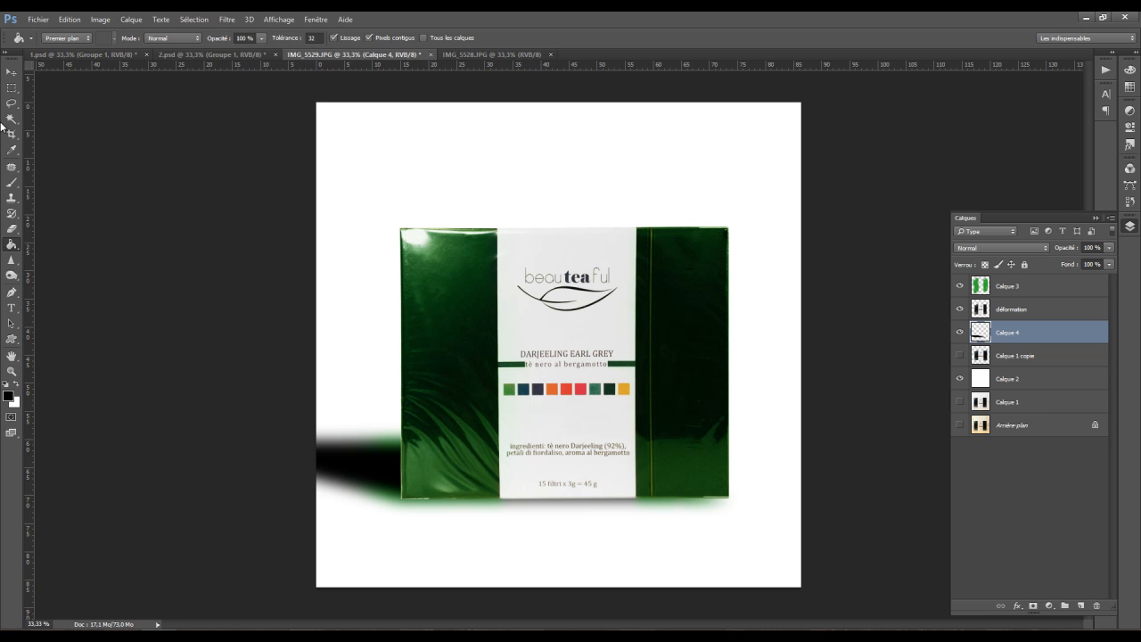
- Clip the green Calque 3 to the "déformation" layer and add a layer mask to the shadow on Calque 4
alt+click(1018, 295)
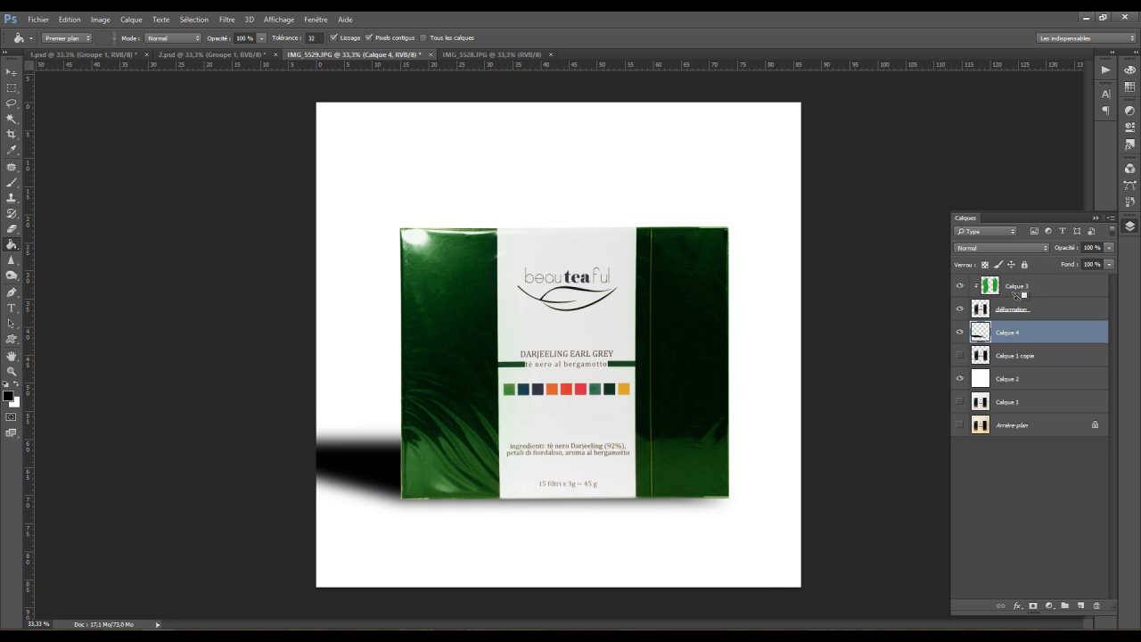
click(1024, 287)
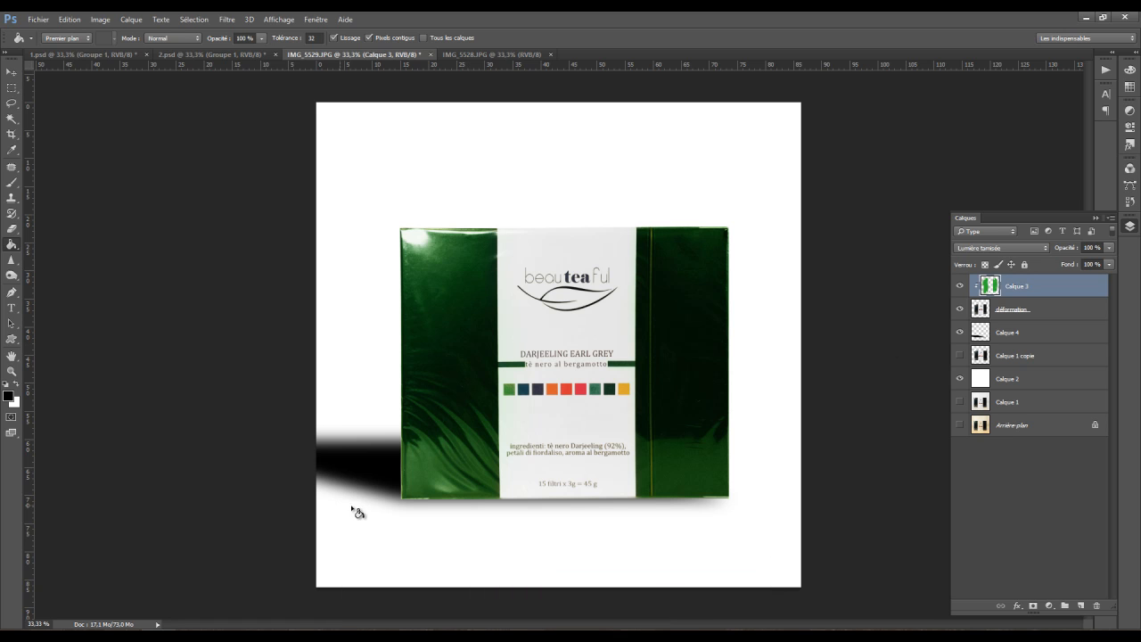
click(1020, 334)
click(1035, 607)
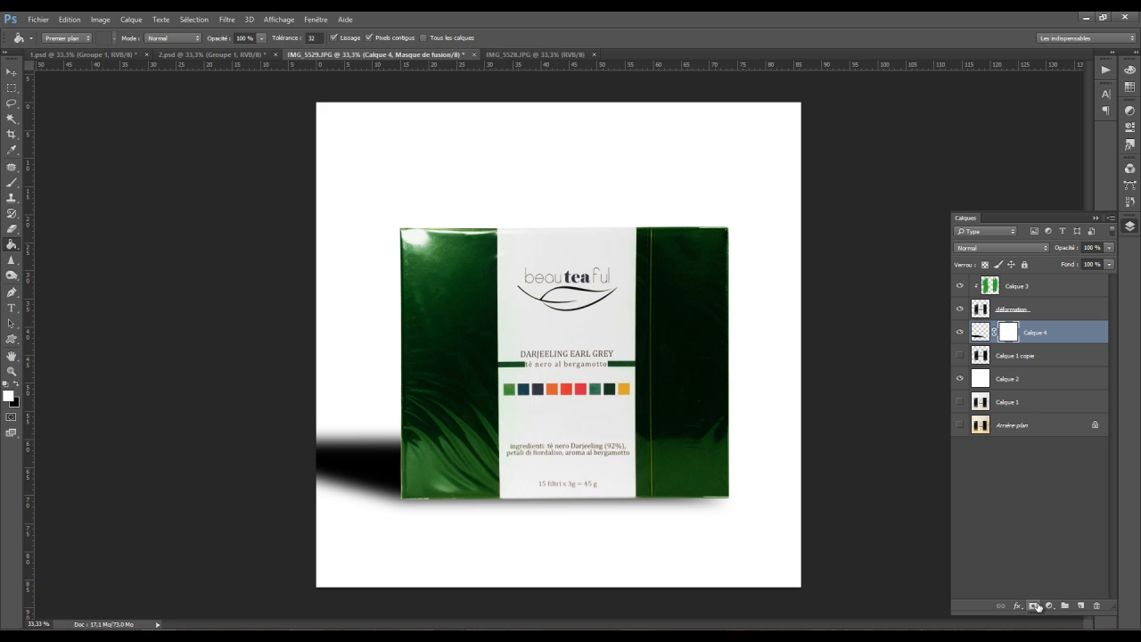
- Fade the shadow on its mask with a diagonal black-to-transparent linear gradient running from the upper left to the lower right
drag(7, 243, 52, 246)
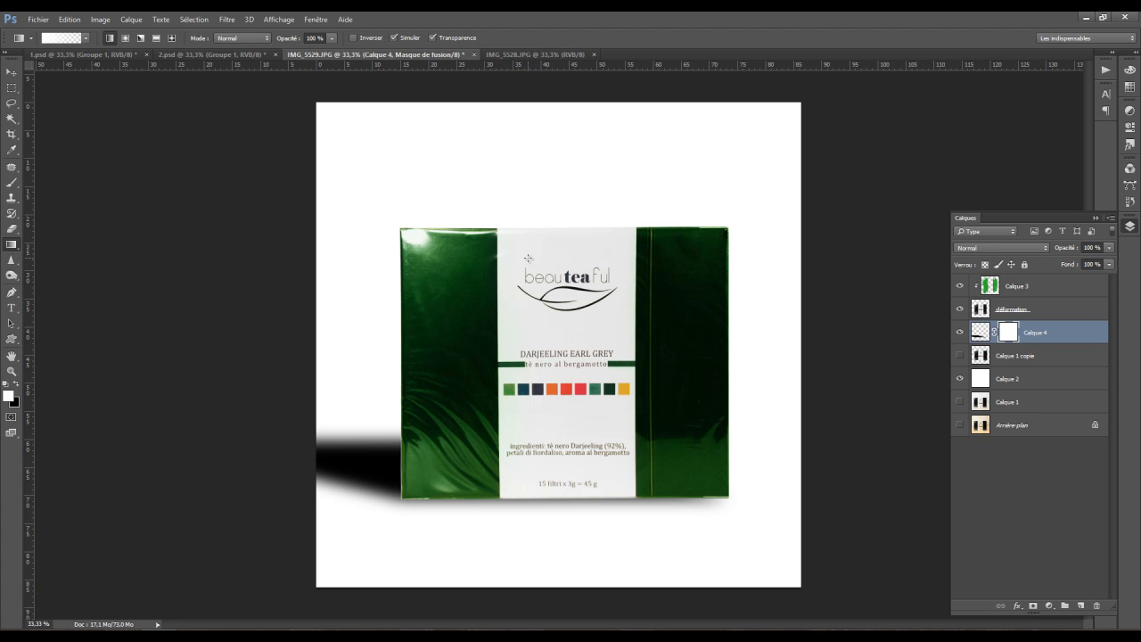
right_click(587, 232)
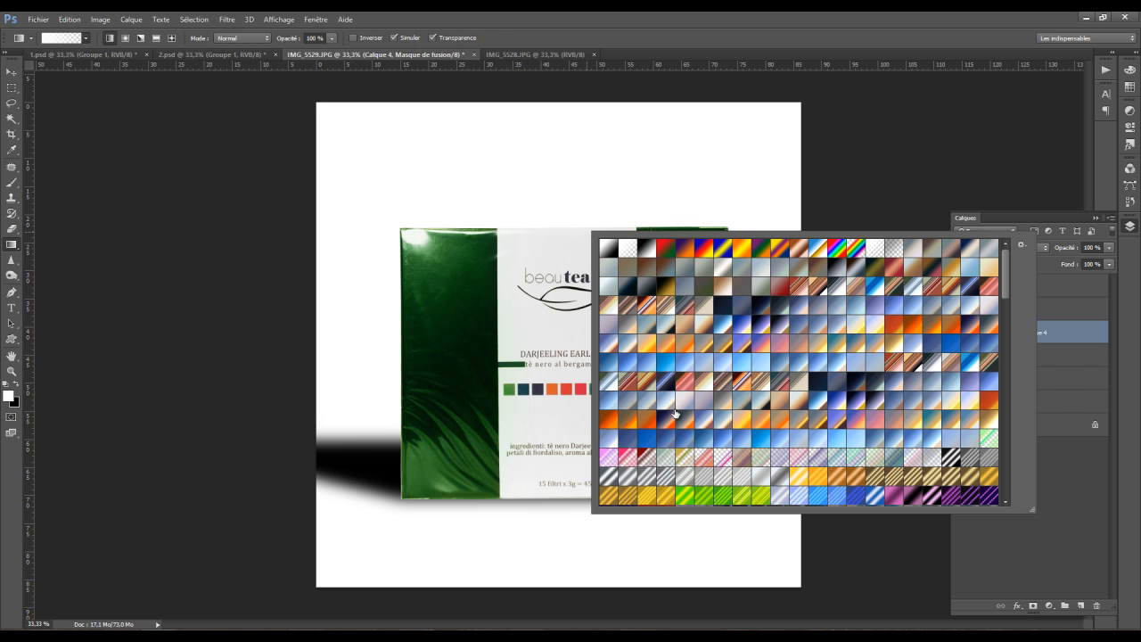
click(628, 250)
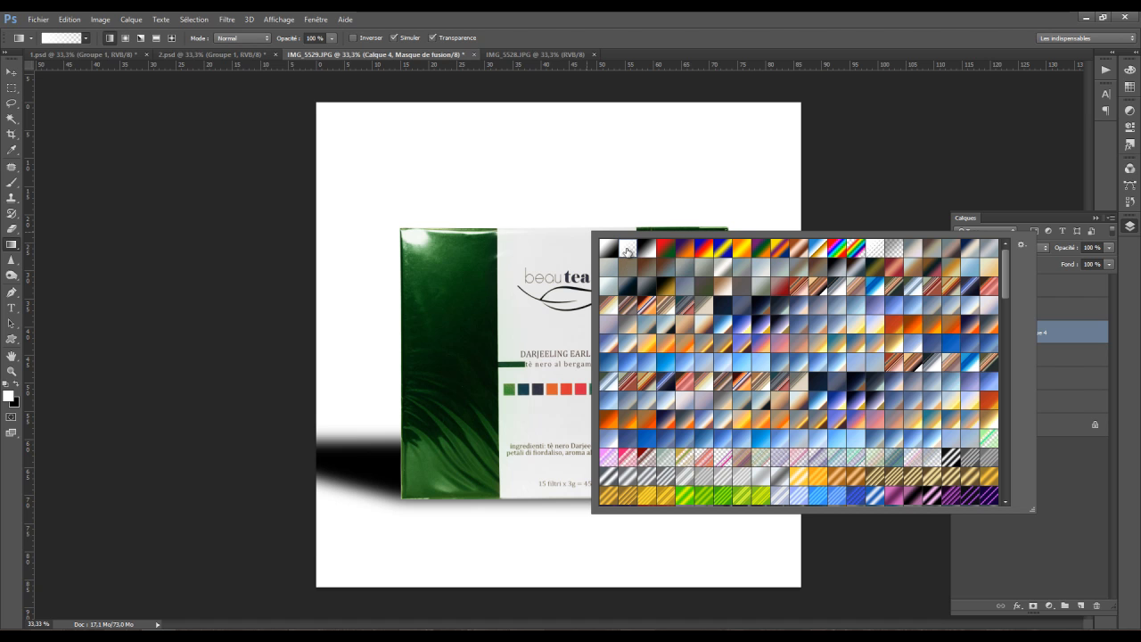
click(144, 292)
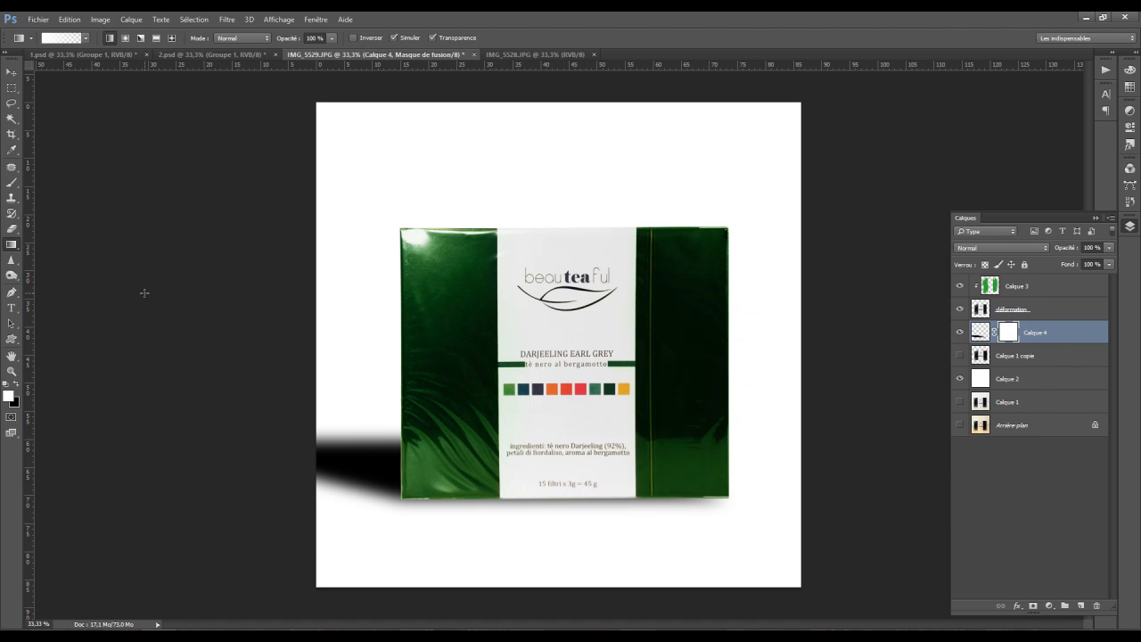
click(16, 384)
drag(239, 435, 501, 443)
key(ctrl+z)
drag(288, 347, 508, 535)
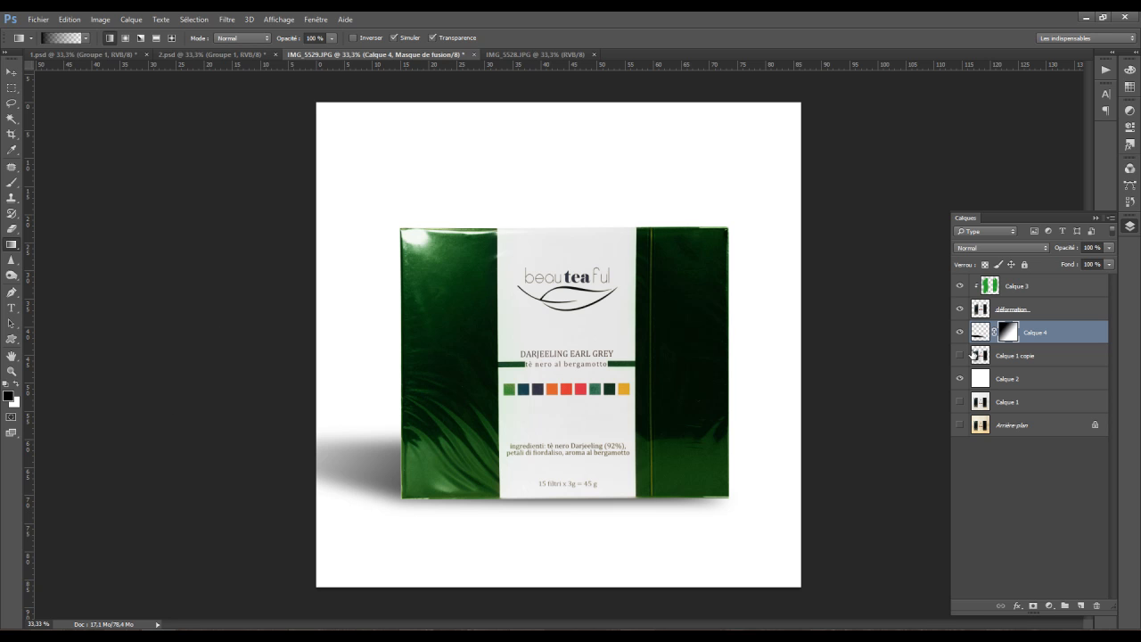
- Enlarge the brush and paint black on the shadow's mask to hide the blur below the box's bottom edge
click(960, 332)
click(960, 333)
click(10, 182)
right_click(697, 391)
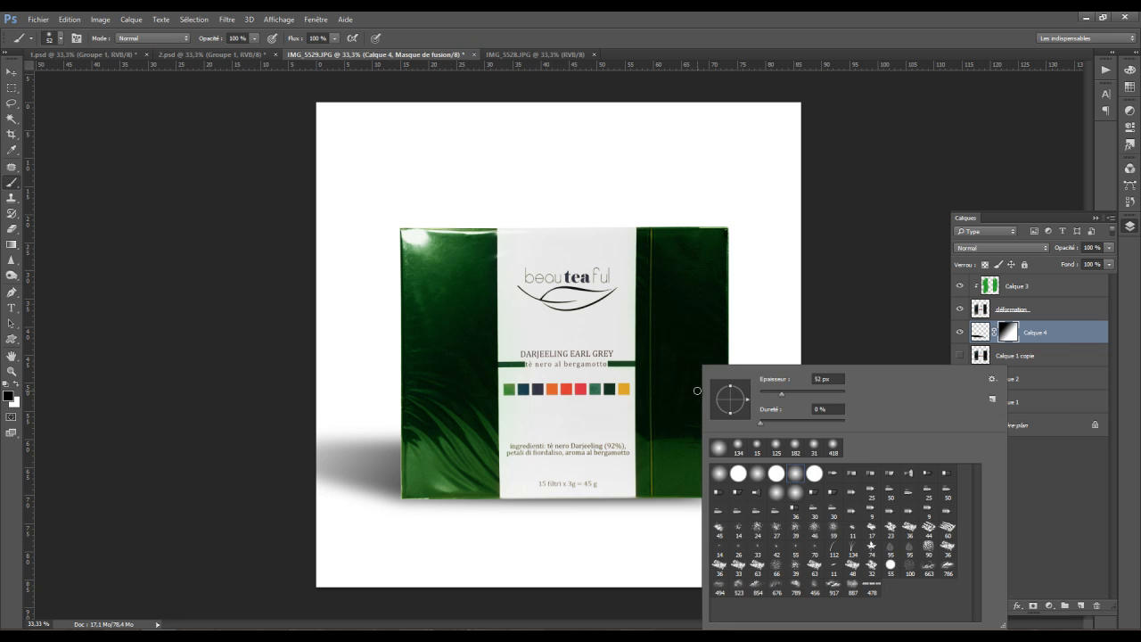
click(823, 393)
mouse_move(529, 493)
mouse_down()
mouse_move(746, 497)
mouse_move(535, 491)
mouse_move(632, 500)
mouse_move(433, 502)
mouse_move(418, 517)
mouse_move(420, 508)
mouse_move(456, 548)
mouse_up()
- Move the shadow about 1.38 cm right and 1.06 cm up so it meets the box's lower left corner
click(981, 332)
click(12, 72)
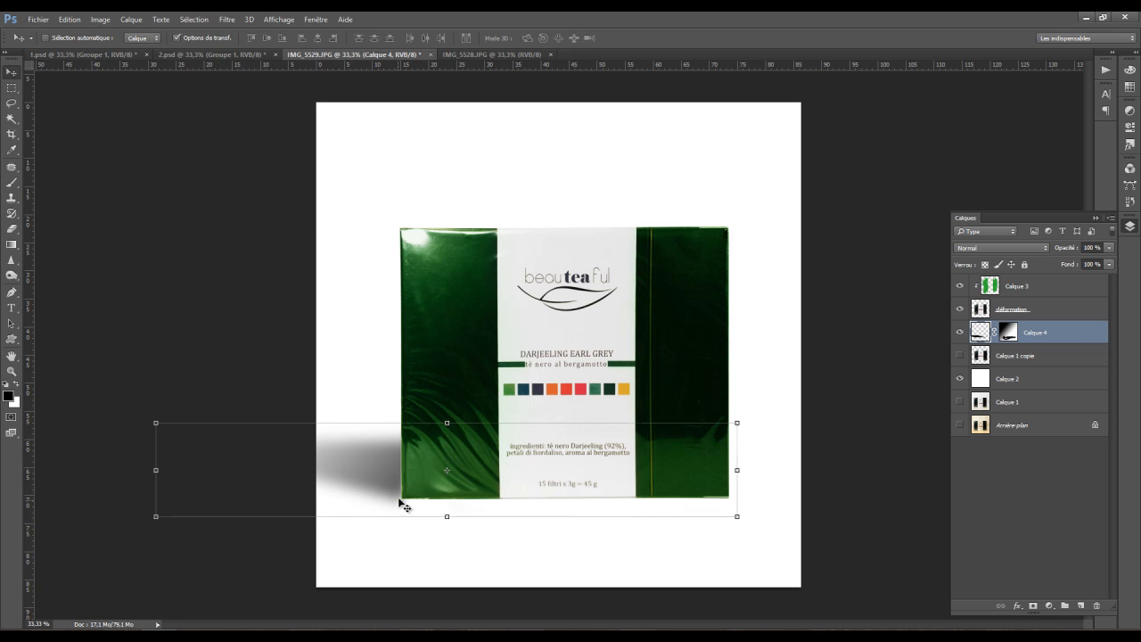
drag(400, 503, 406, 498)
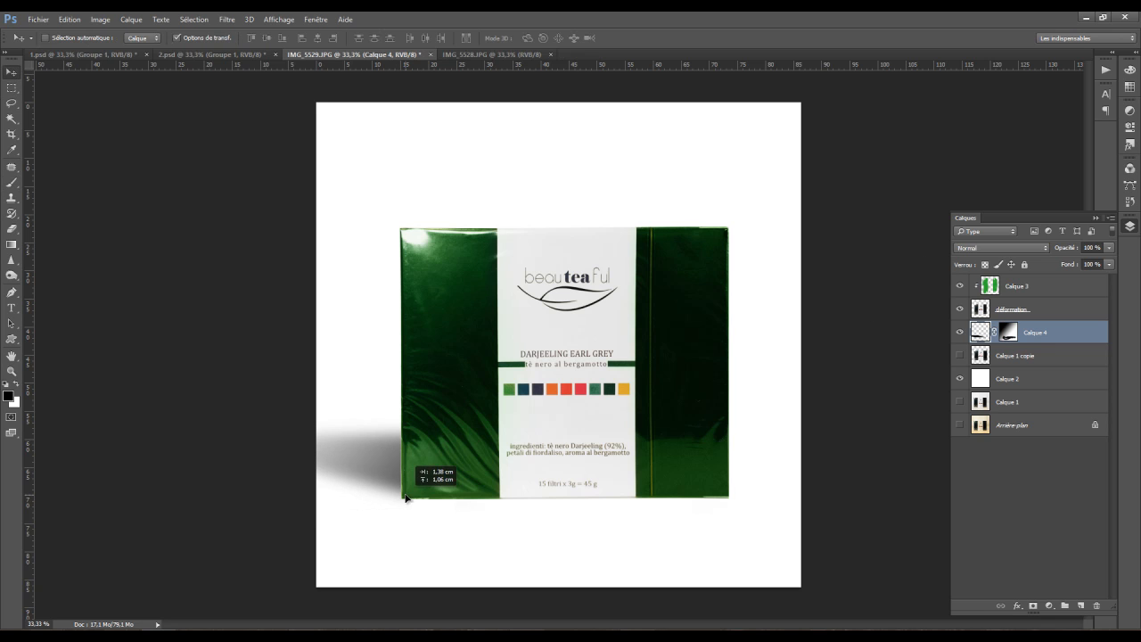
click(9, 89)
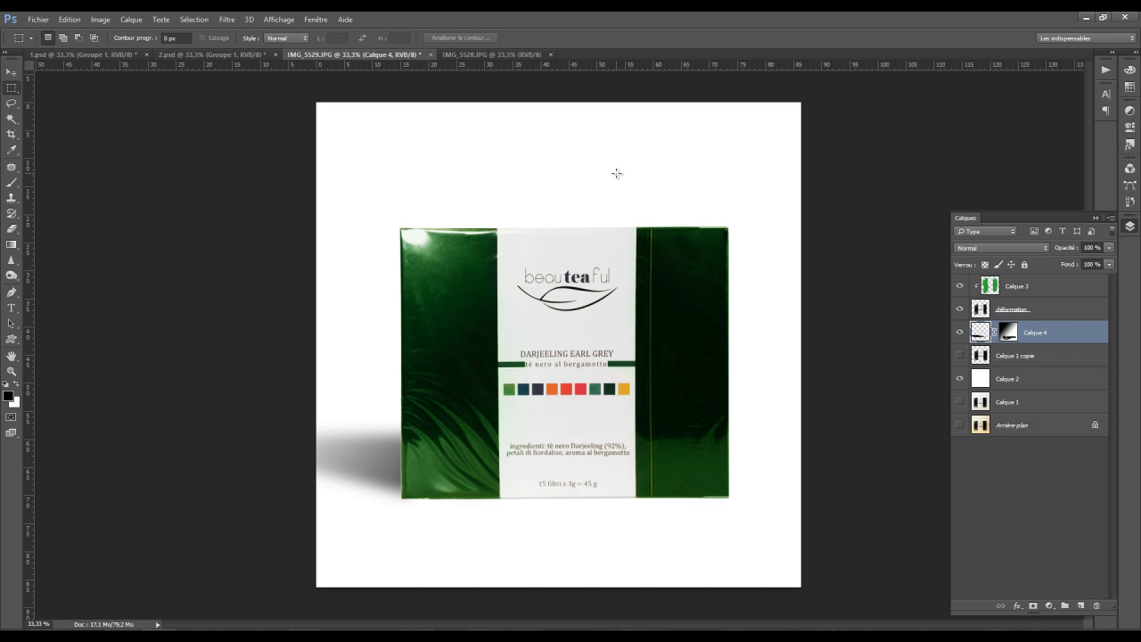
- Switch to IMG_5528.JPG, duplicate its background layer and insert a white-filled layer beneath the copy
click(481, 54)
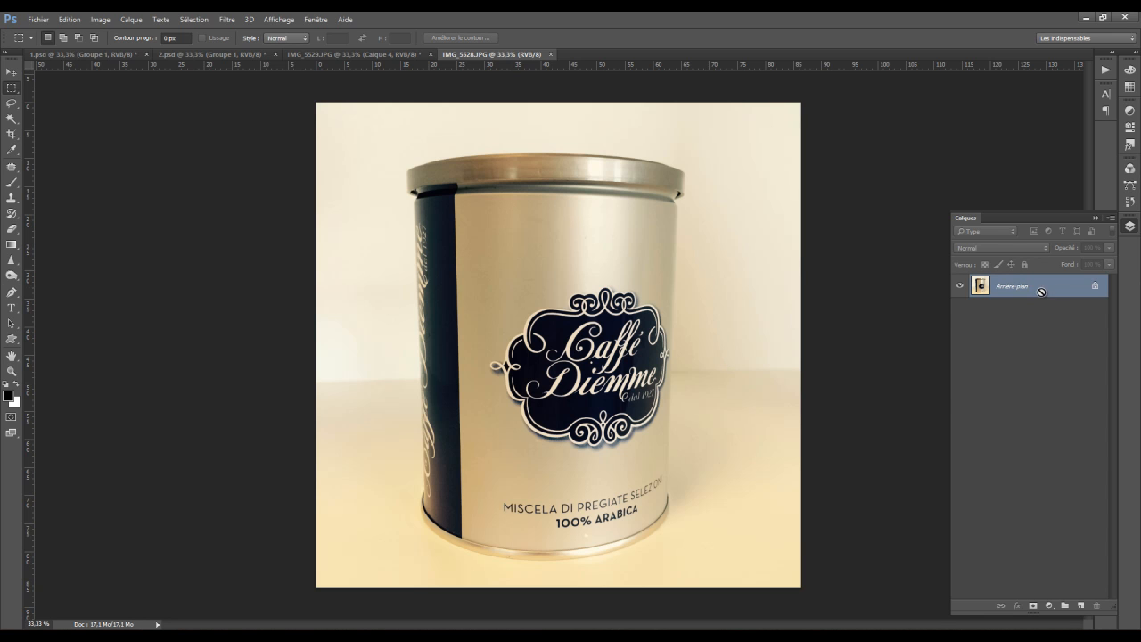
key(ctrl+j)
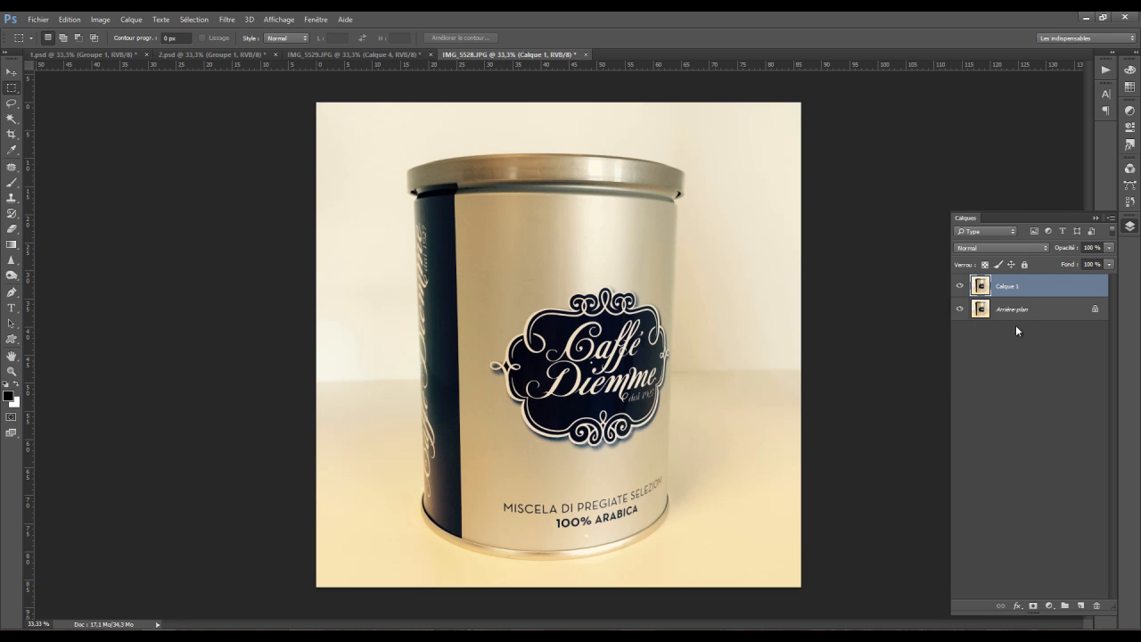
click(1012, 317)
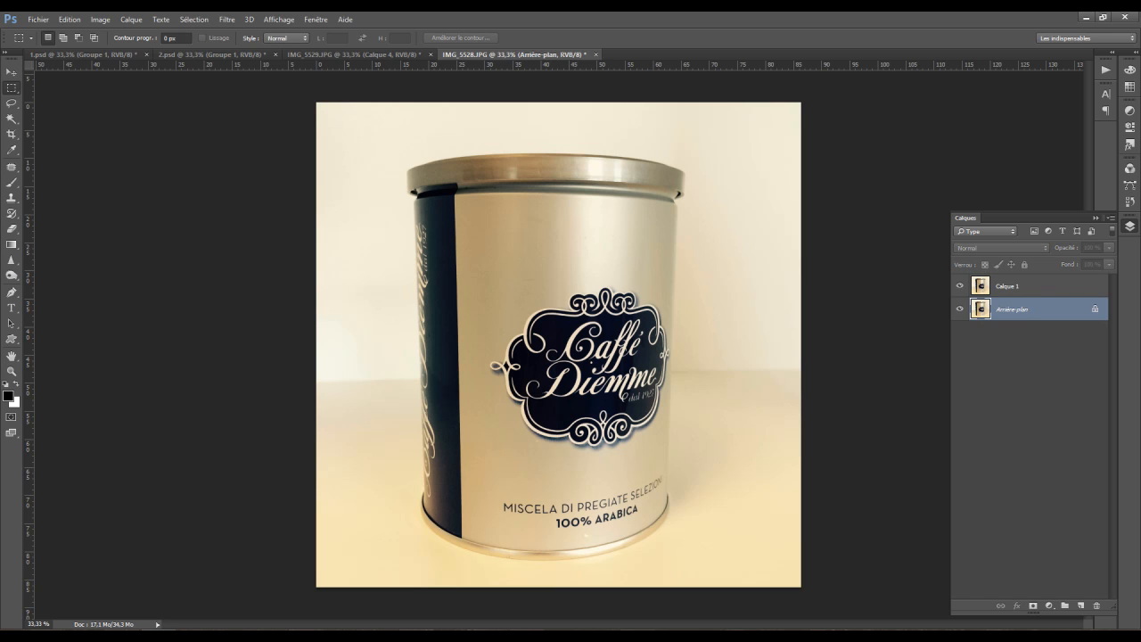
click(1081, 606)
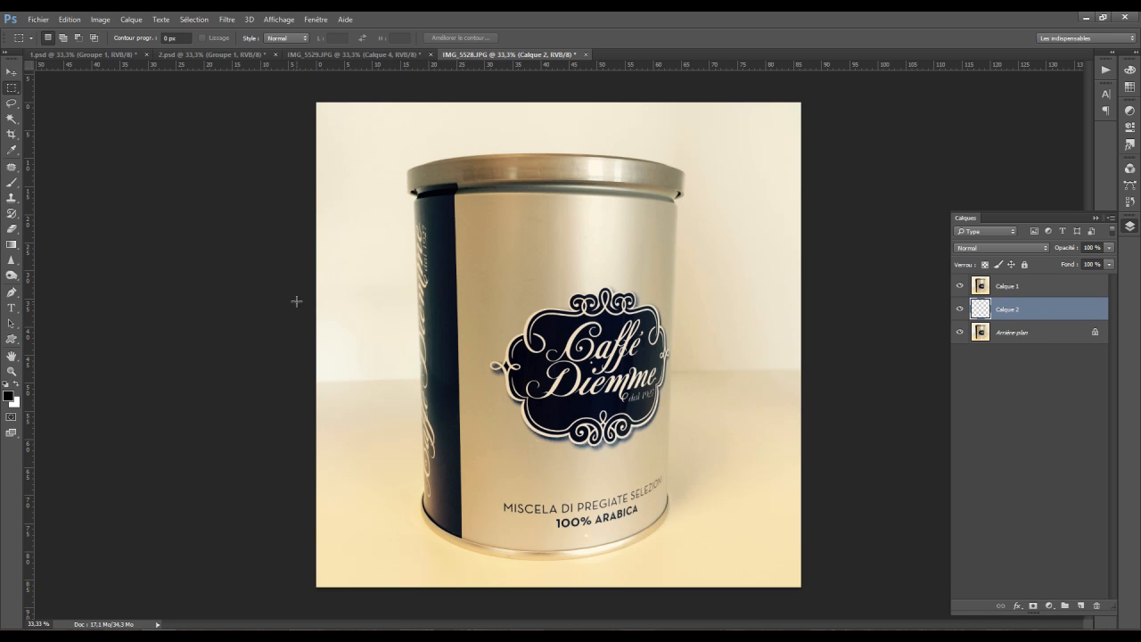
drag(12, 244, 67, 258)
key(x)
click(462, 287)
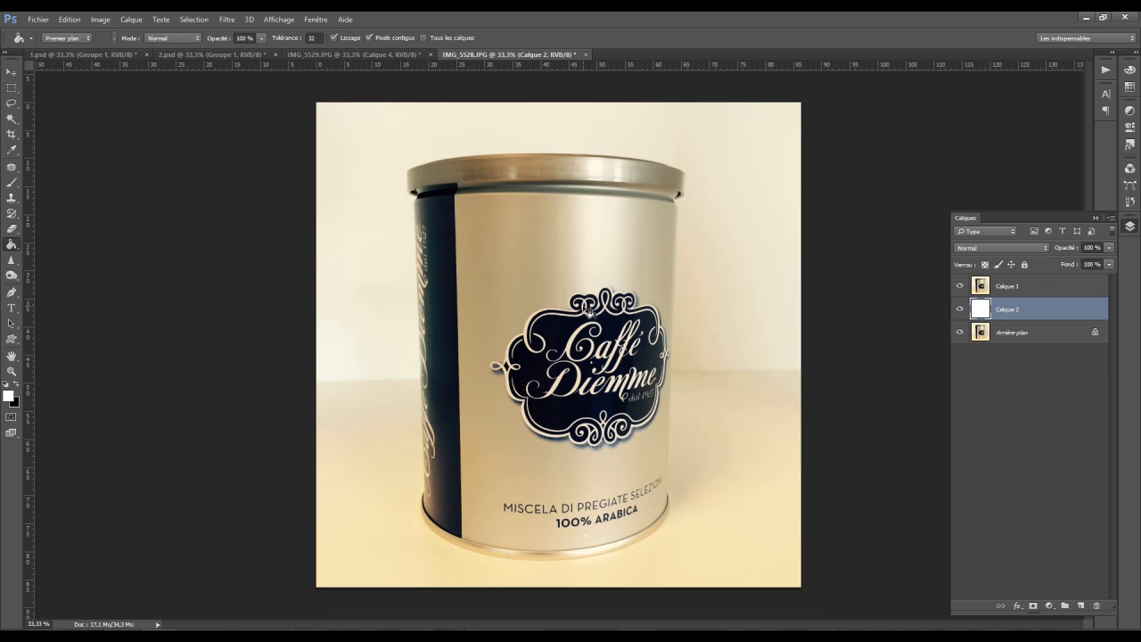
- Replace the yellowish tan of the tin's body on the Calque 1 copy, with Saturation -100 and Lightness +21
click(1015, 289)
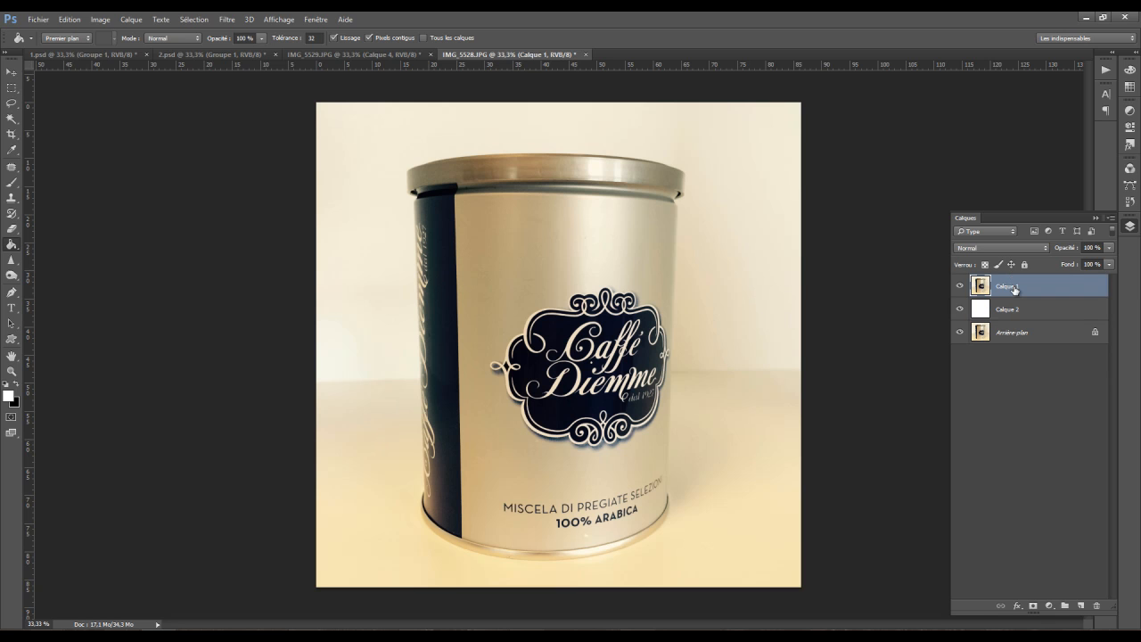
click(98, 18)
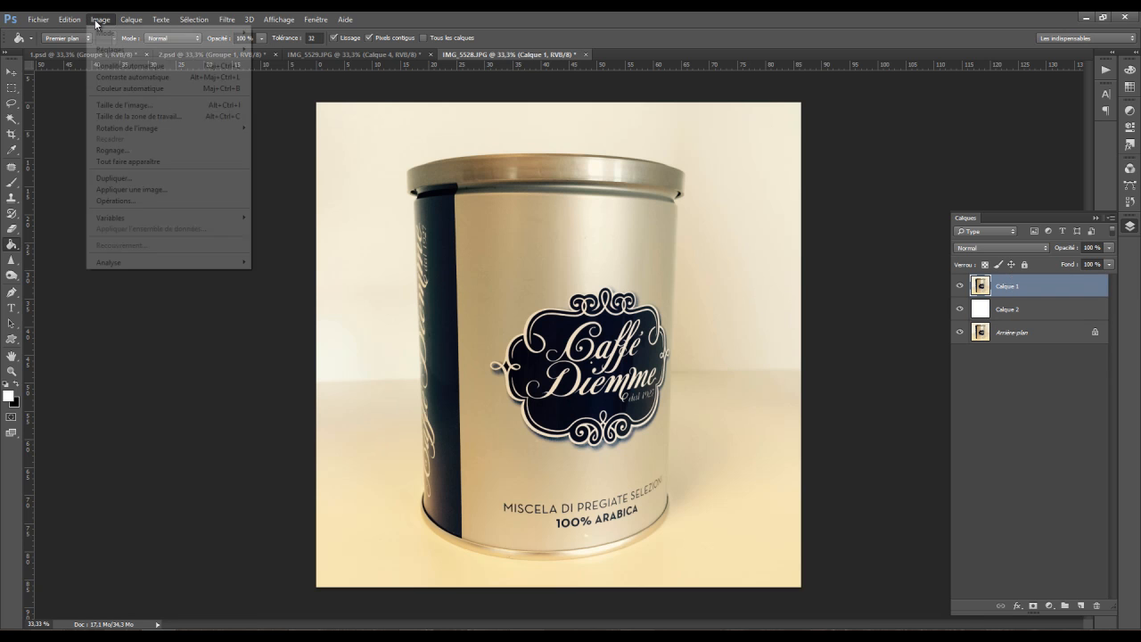
mouse_move(123, 48)
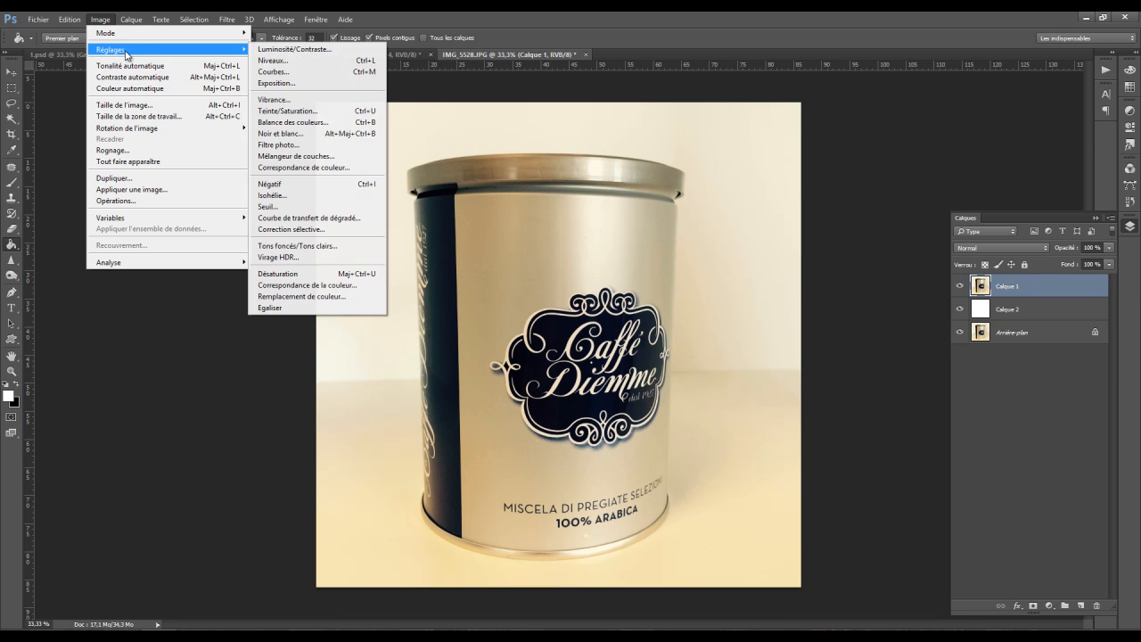
click(323, 299)
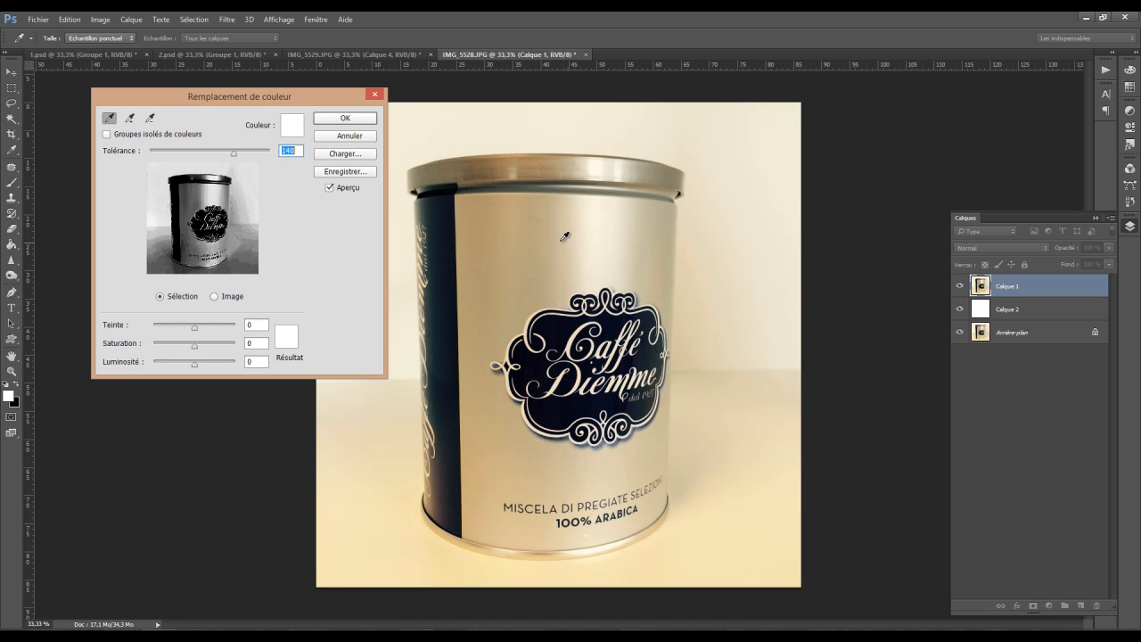
click(508, 246)
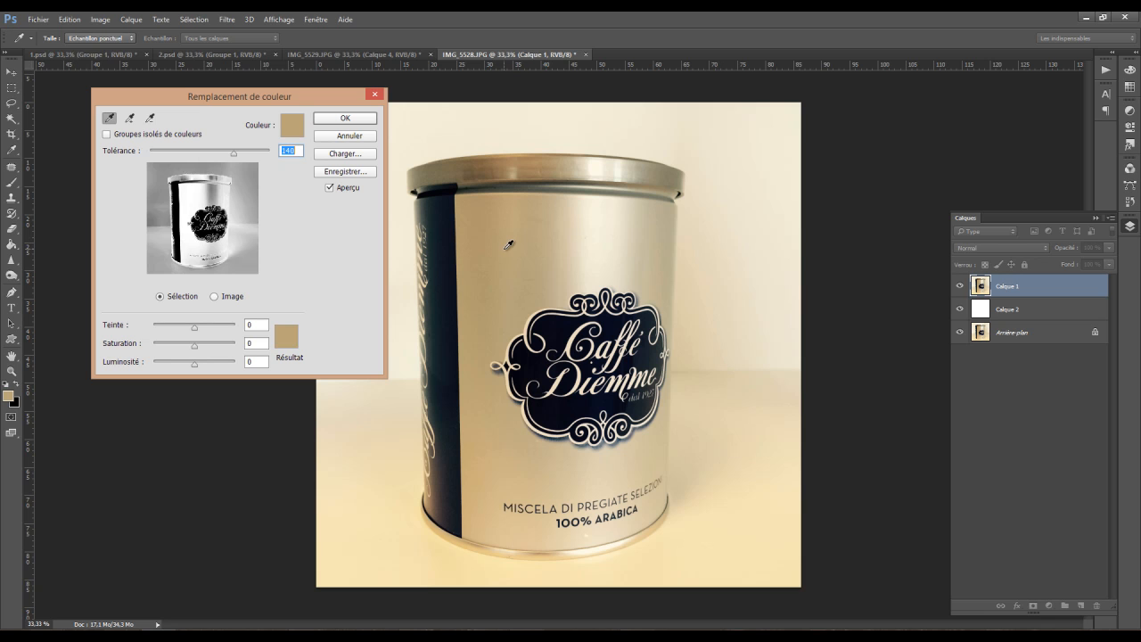
click(587, 238)
click(515, 241)
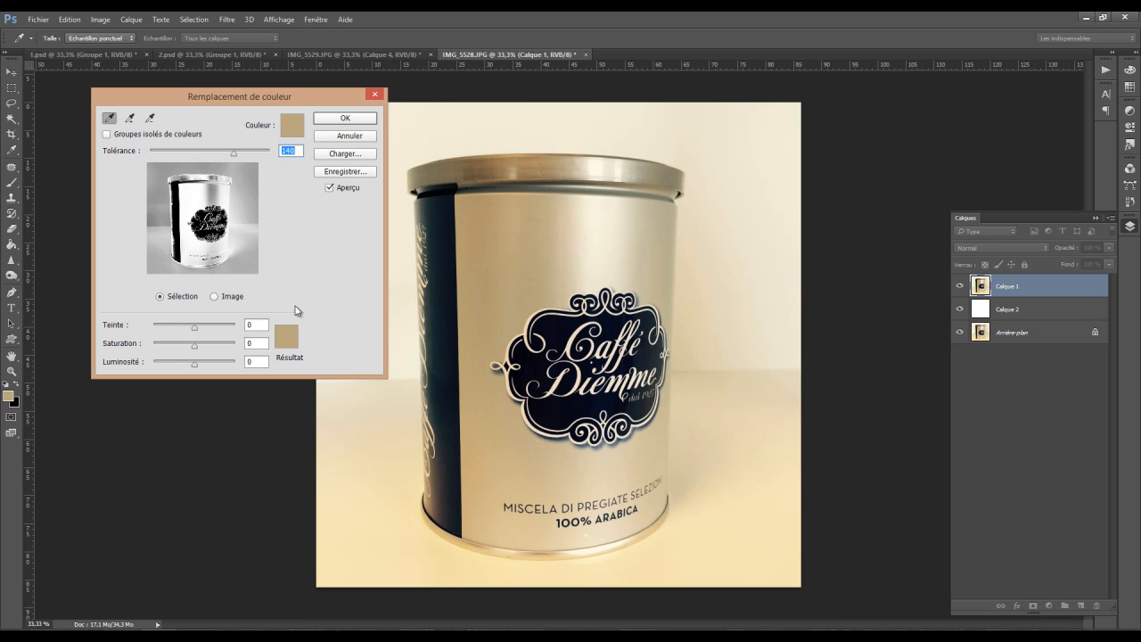
drag(198, 352, 100, 330)
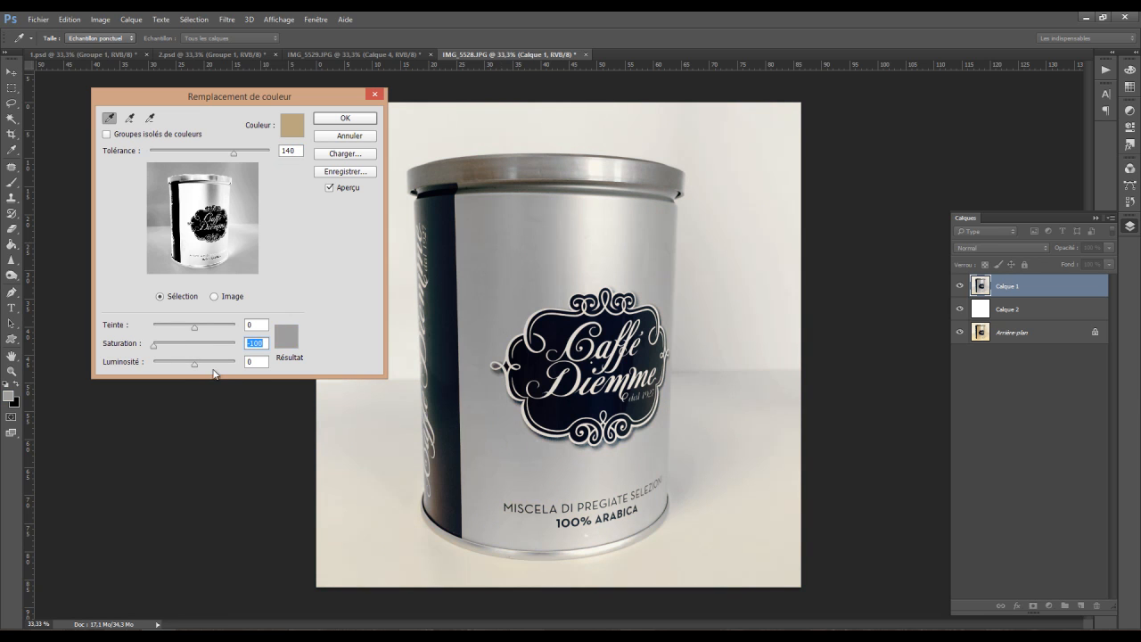
drag(195, 364, 202, 364)
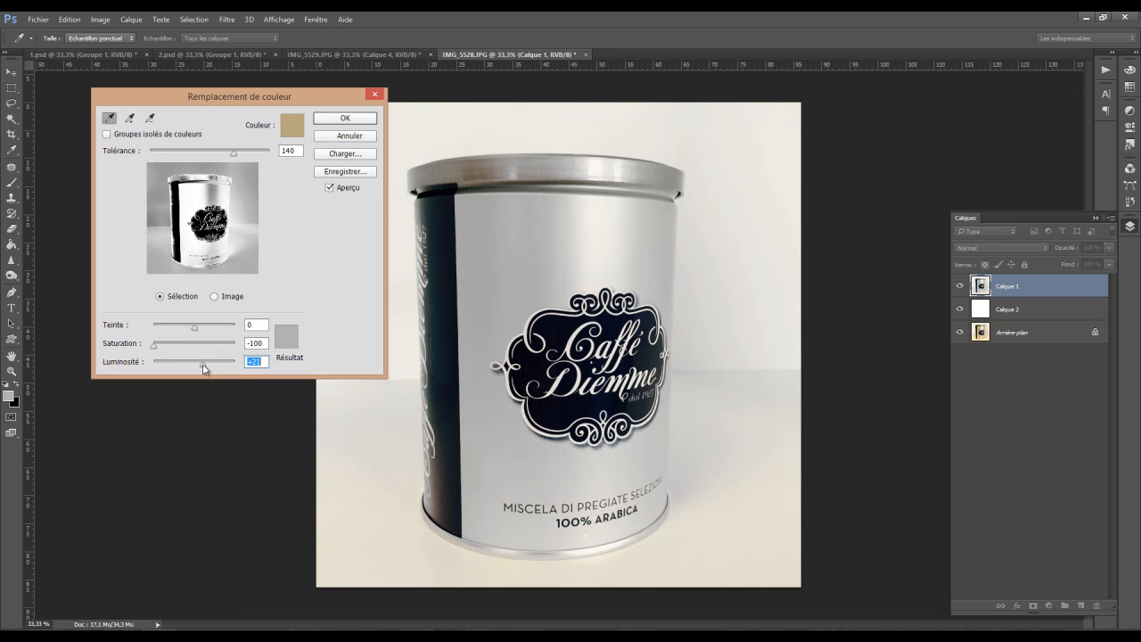
click(365, 117)
key(g)
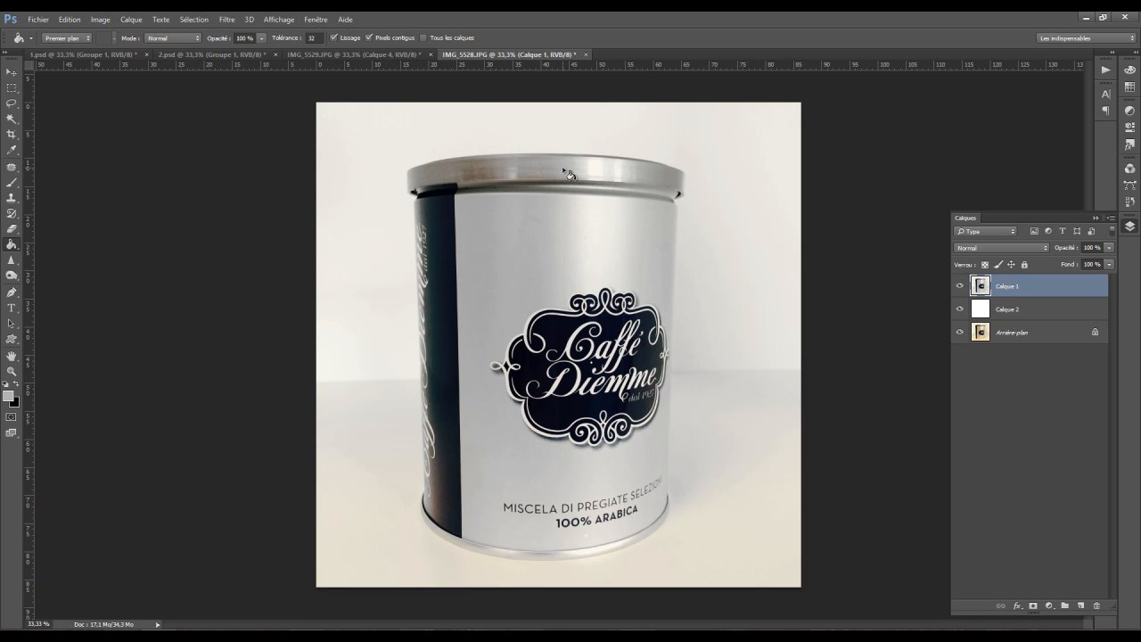
- Replace the brown tint sampled from the tin's lid, with Saturation -100 and Lightness +9
click(100, 20)
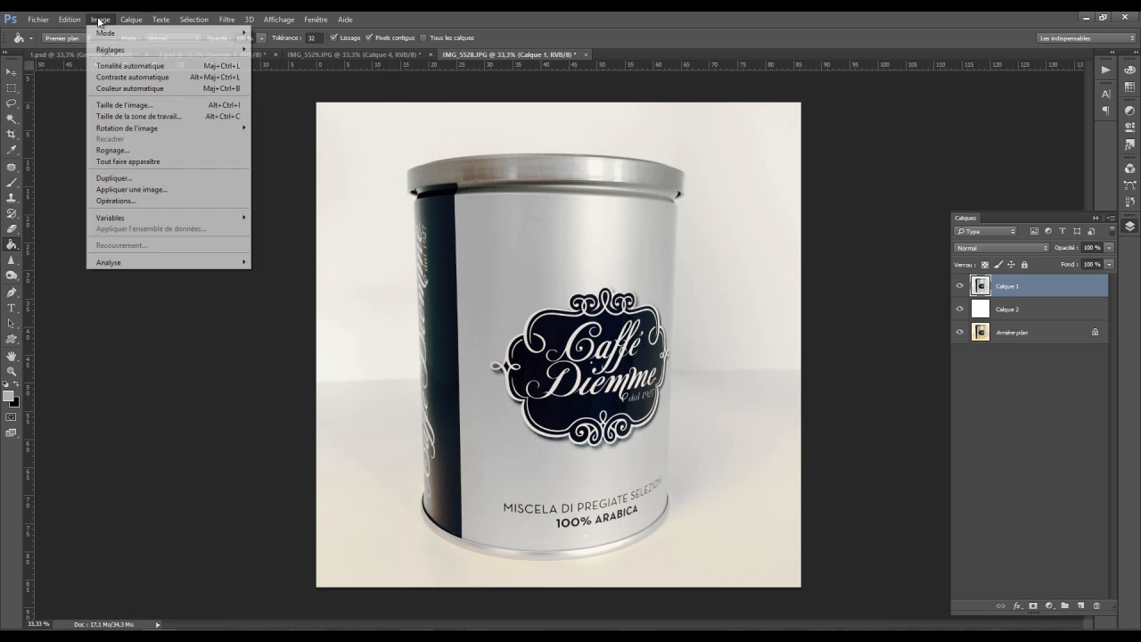
mouse_move(147, 50)
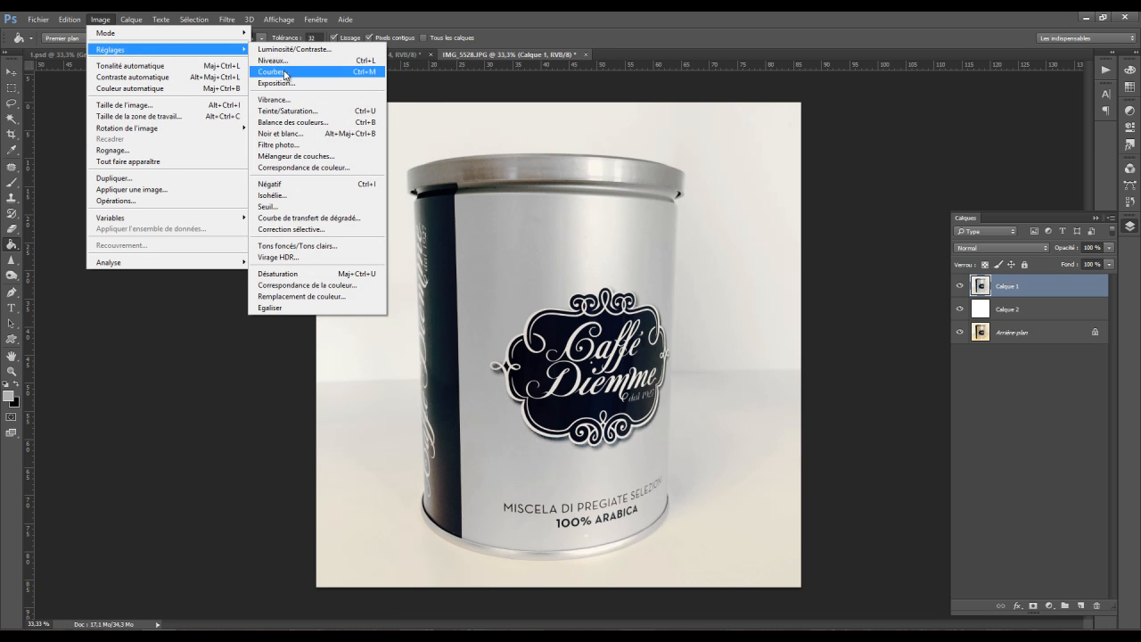
click(337, 298)
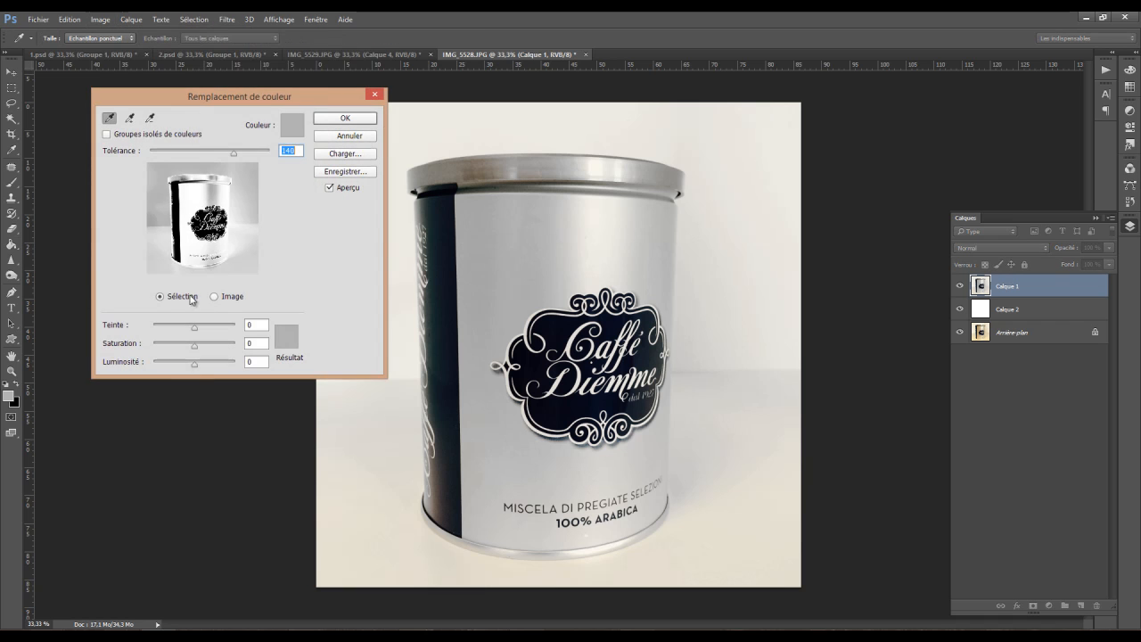
click(477, 168)
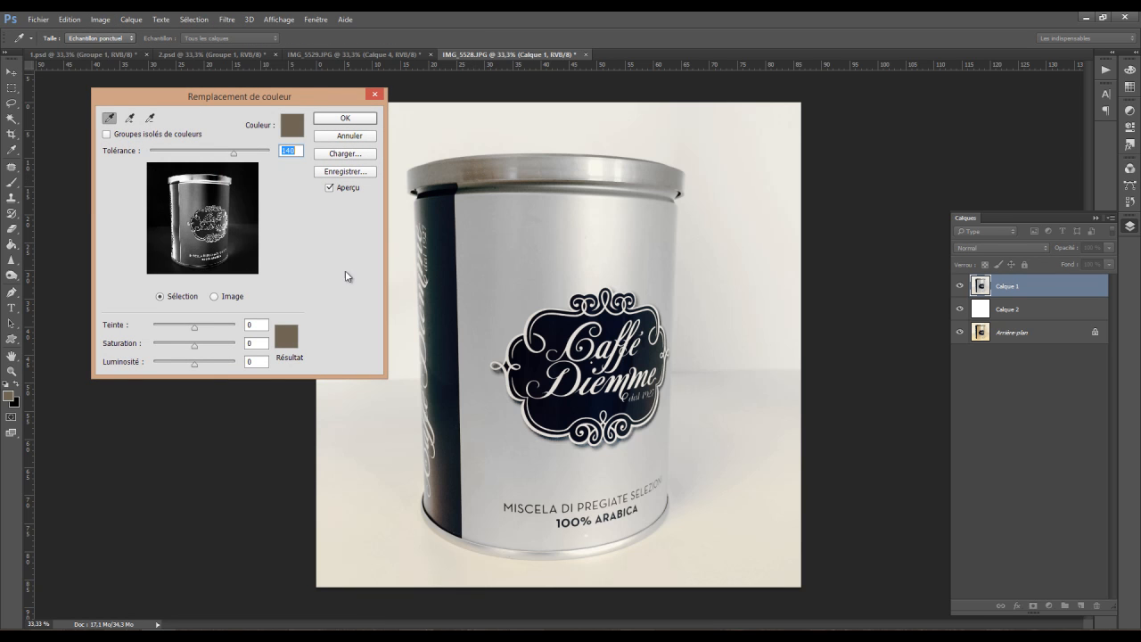
drag(195, 347, 103, 371)
drag(195, 369, 199, 367)
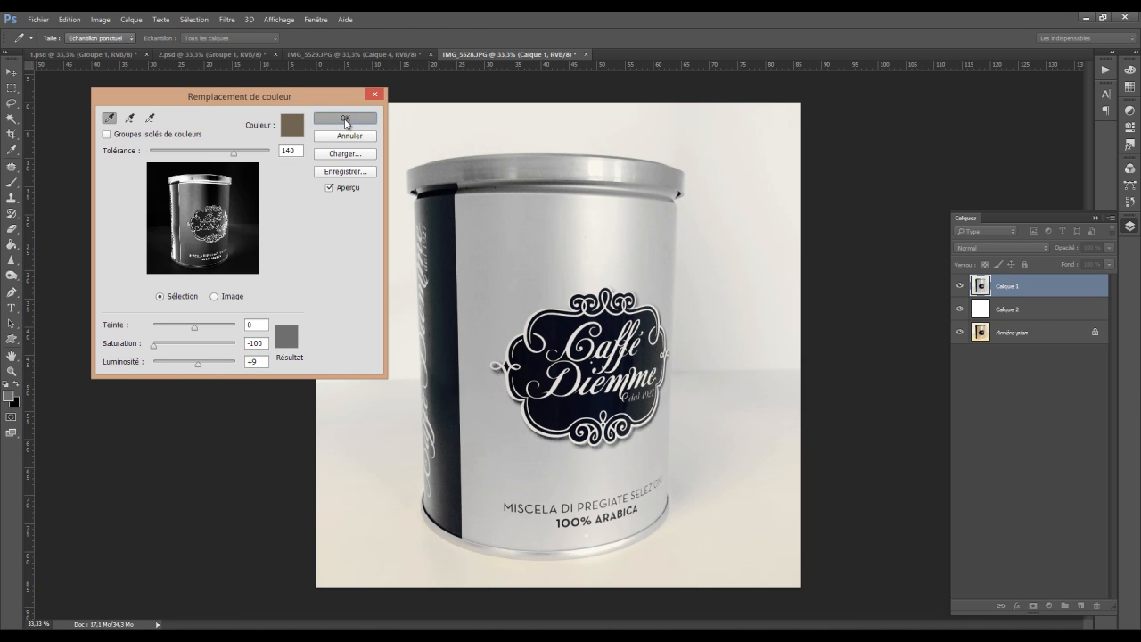
click(345, 118)
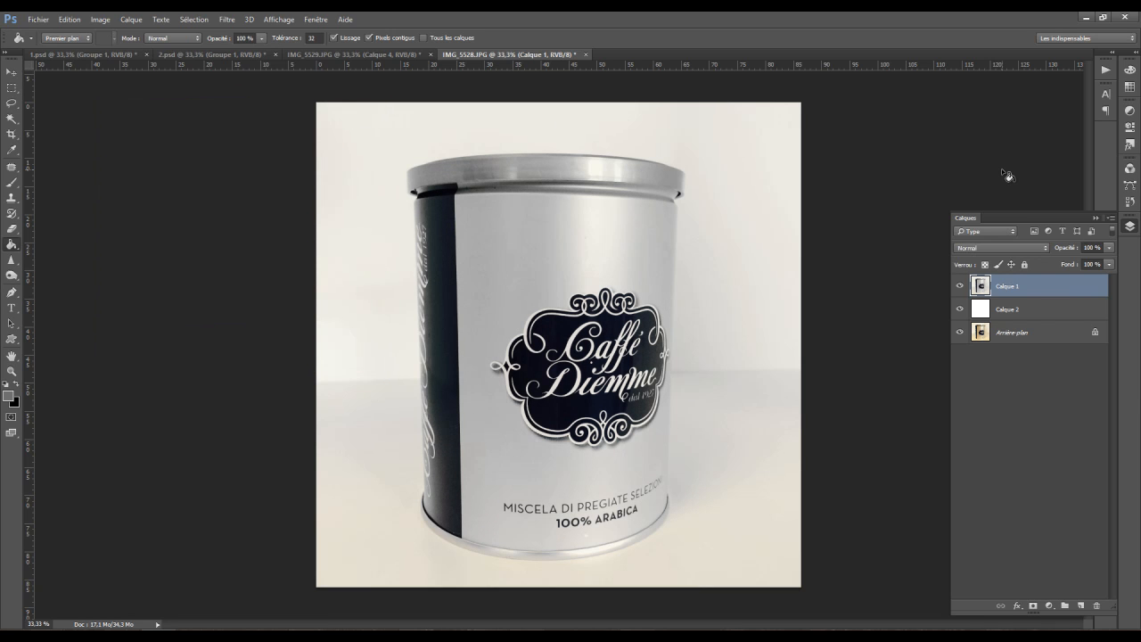
- Open Replace Color for Calque 1 and sample the dark navy of the tin's side band
click(101, 20)
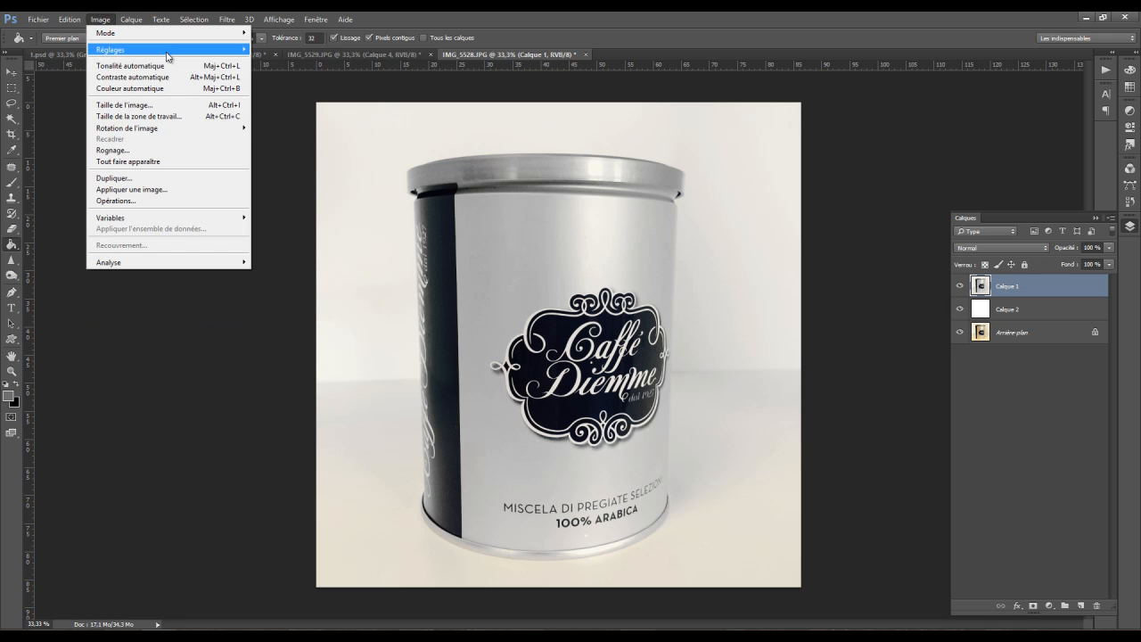
mouse_move(168, 56)
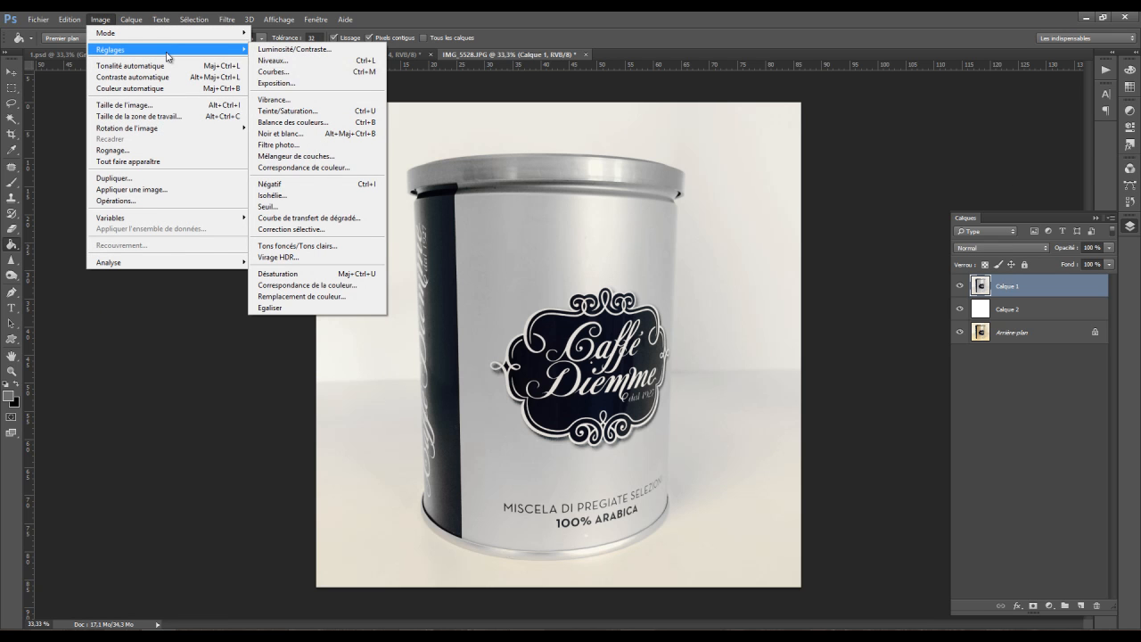
click(297, 297)
click(562, 321)
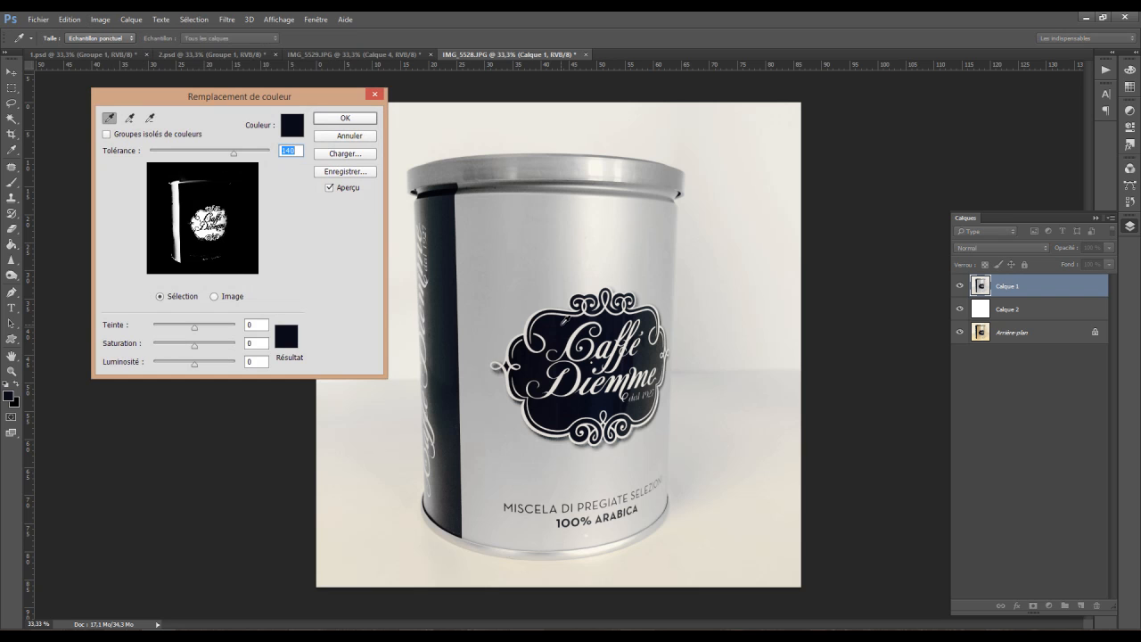
click(443, 266)
click(449, 222)
- Replace the sampled navy with a brighter blue, at Hue +8, Saturation +62 and Lightness +19
click(286, 337)
mouse_move(800, 239)
mouse_down()
mouse_move(823, 235)
mouse_move(841, 195)
mouse_move(860, 233)
mouse_up()
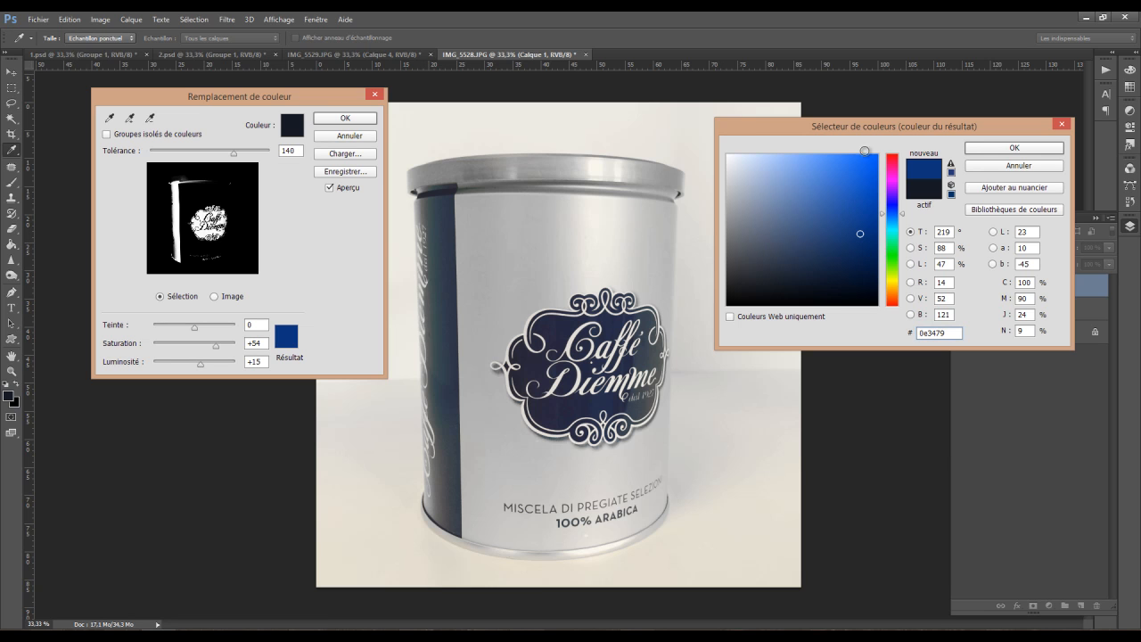
click(897, 166)
drag(898, 228, 898, 258)
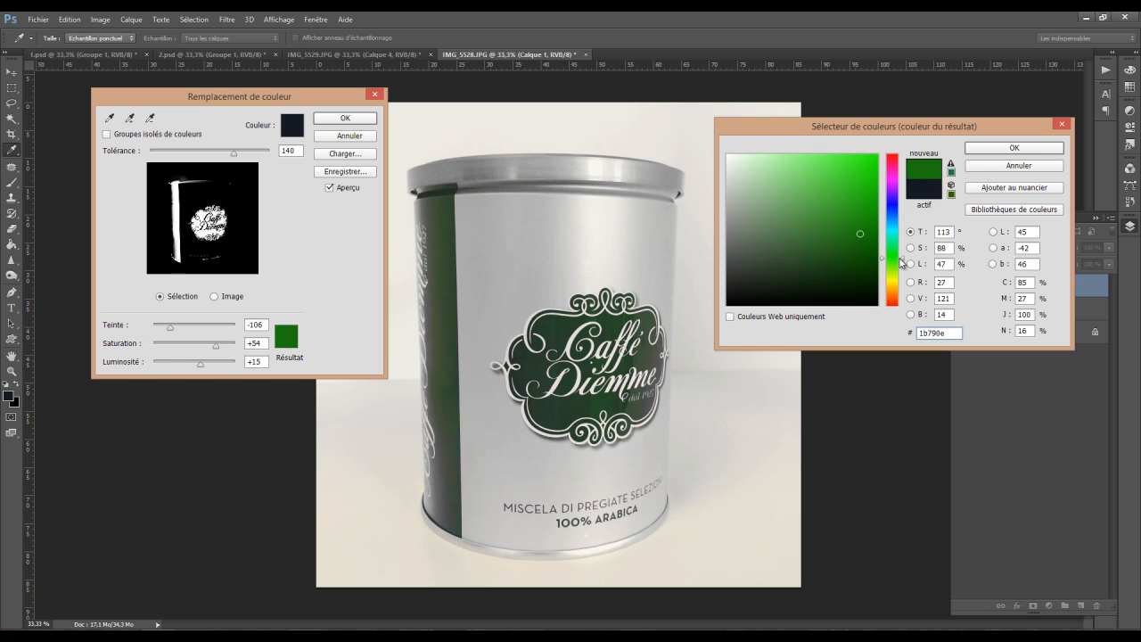
click(899, 208)
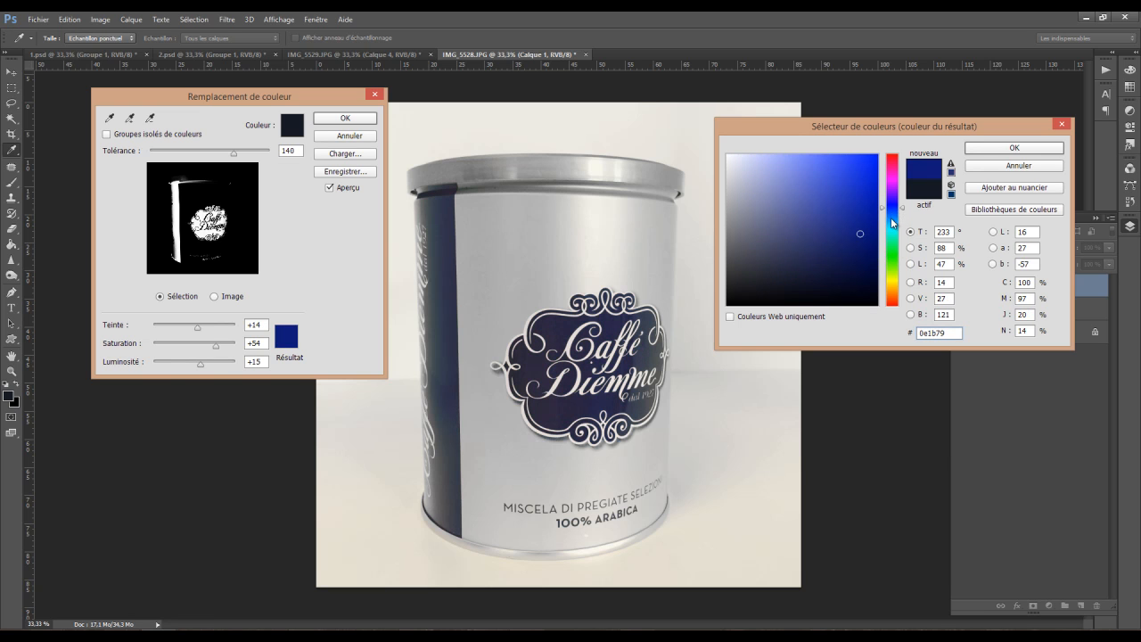
click(892, 210)
mouse_move(866, 199)
mouse_down()
mouse_move(874, 227)
mouse_move(857, 239)
mouse_move(856, 222)
mouse_move(868, 222)
mouse_up()
click(1015, 150)
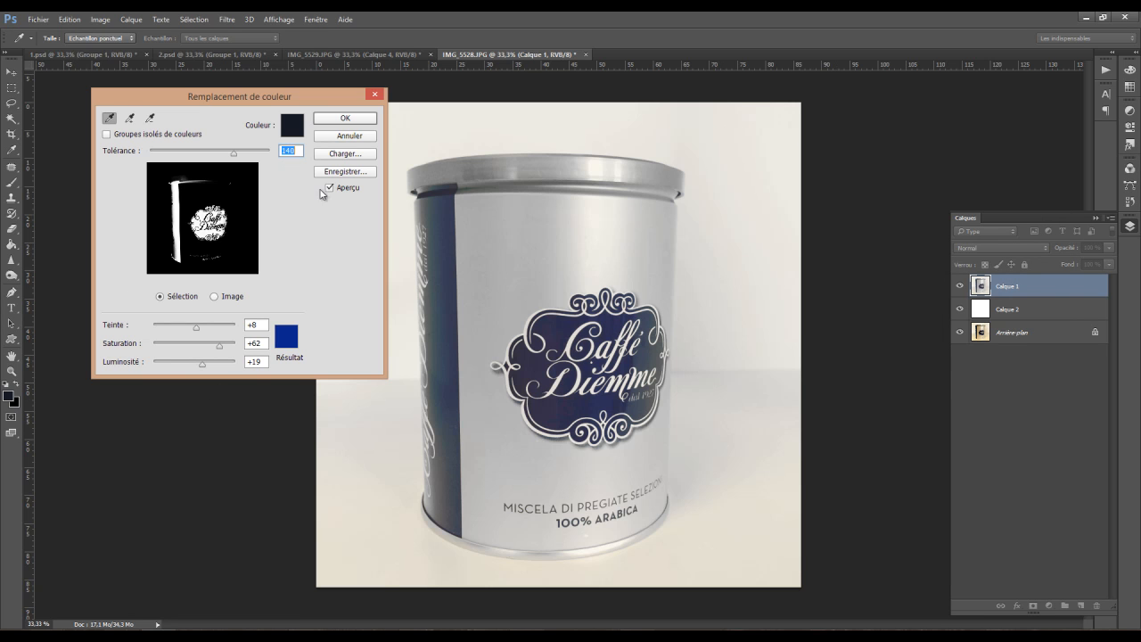
click(357, 123)
key(g)
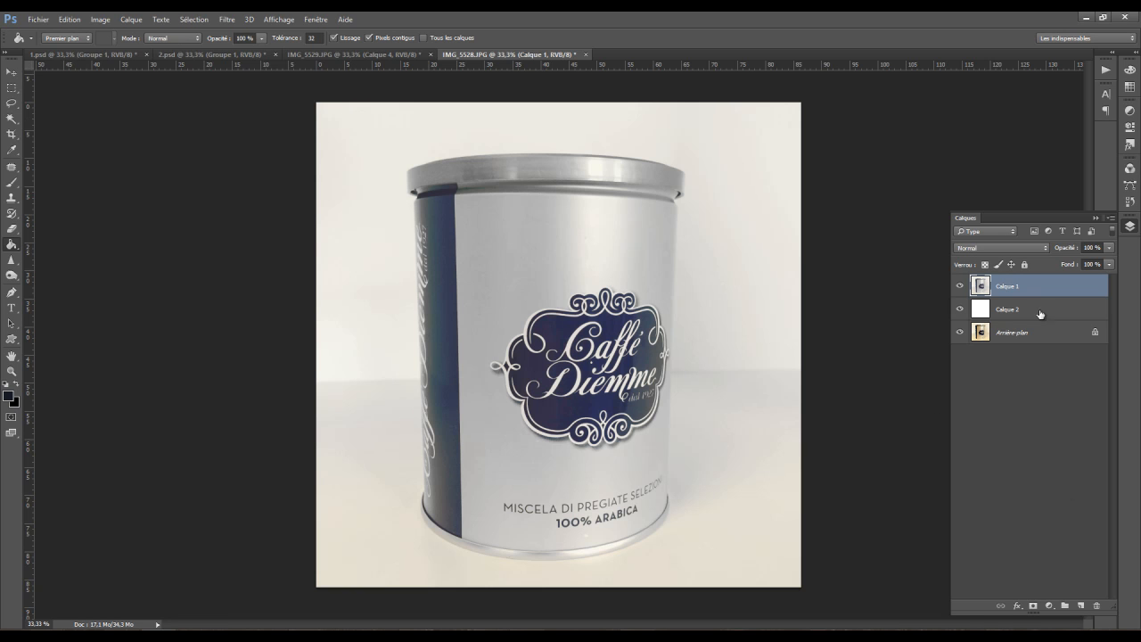
- Toggle the visibility of the upper layers to compare the corrected tin with the original photo
click(960, 286)
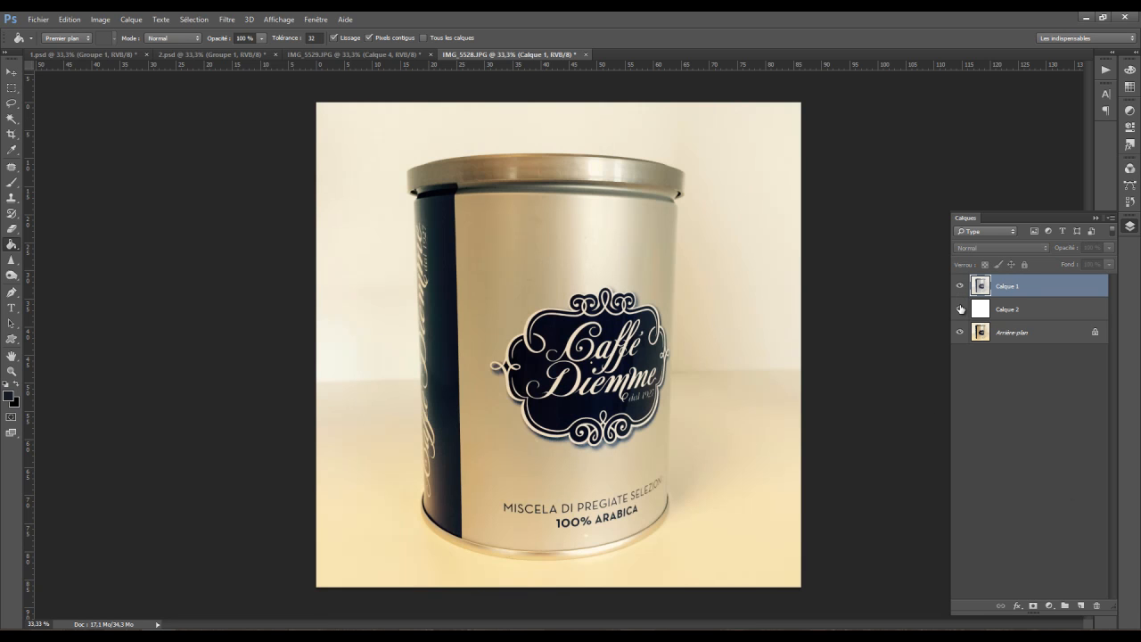
click(960, 308)
click(961, 286)
click(960, 285)
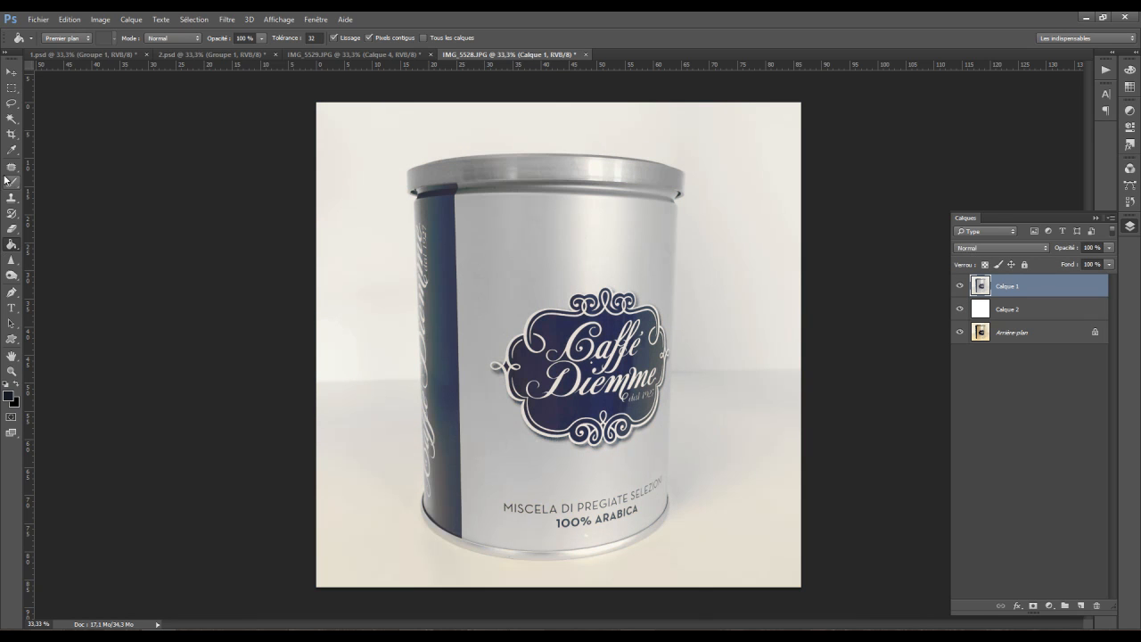
- Trace the lid's outline with the Pen tool, from its lower left corner over the curved top to its lower right corner
click(12, 291)
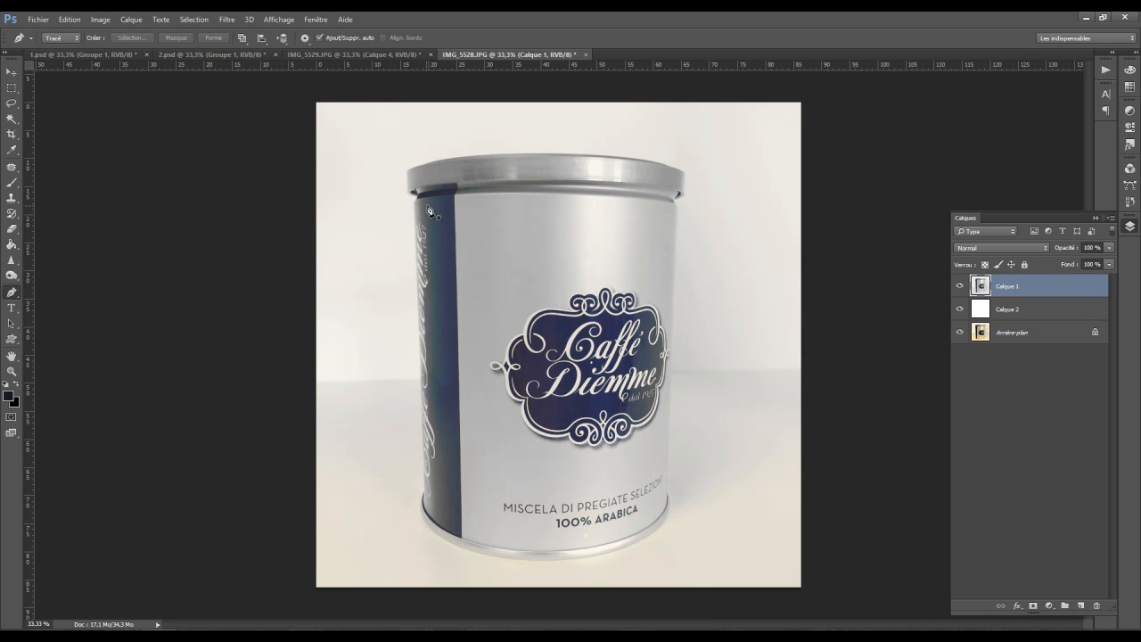
click(408, 188)
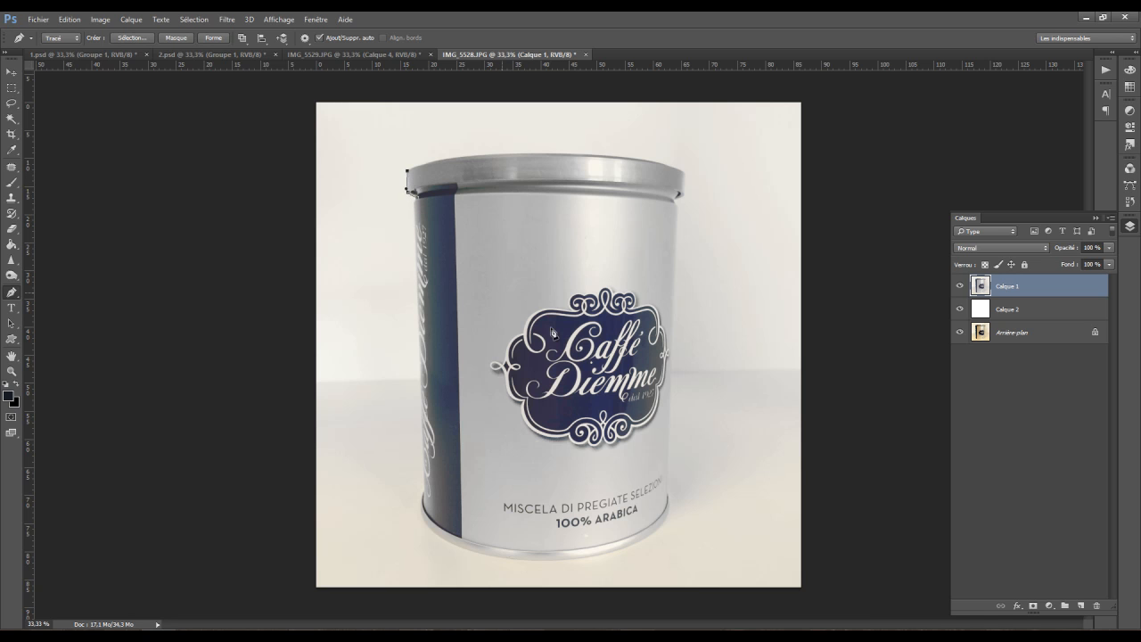
drag(579, 157, 741, 157)
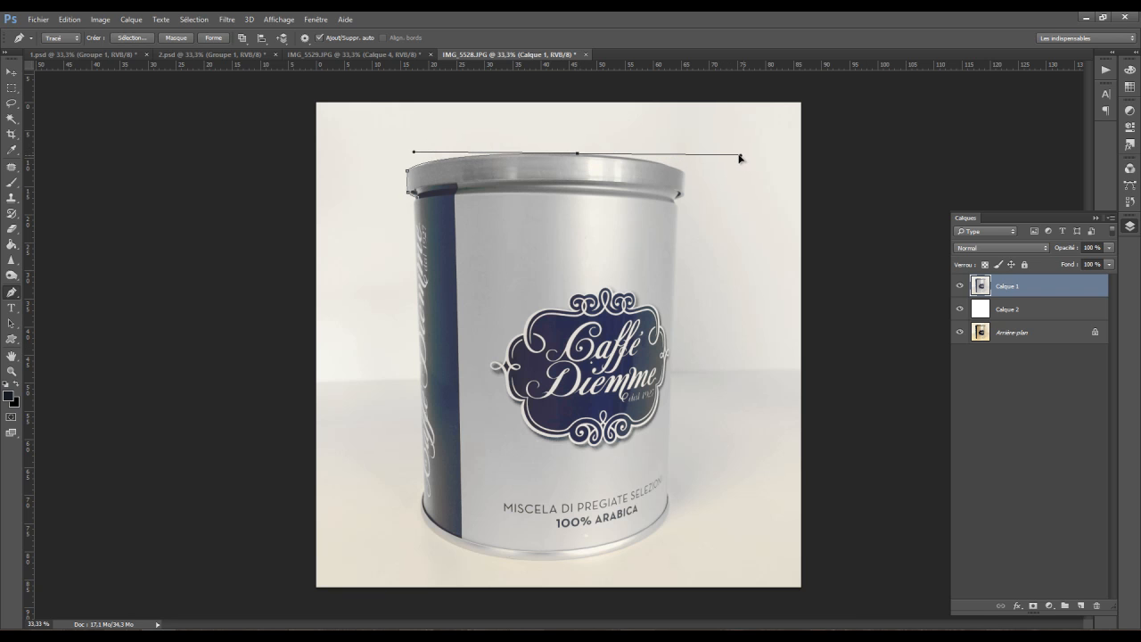
alt+click(579, 155)
drag(682, 171, 700, 188)
key(ctrl+z)
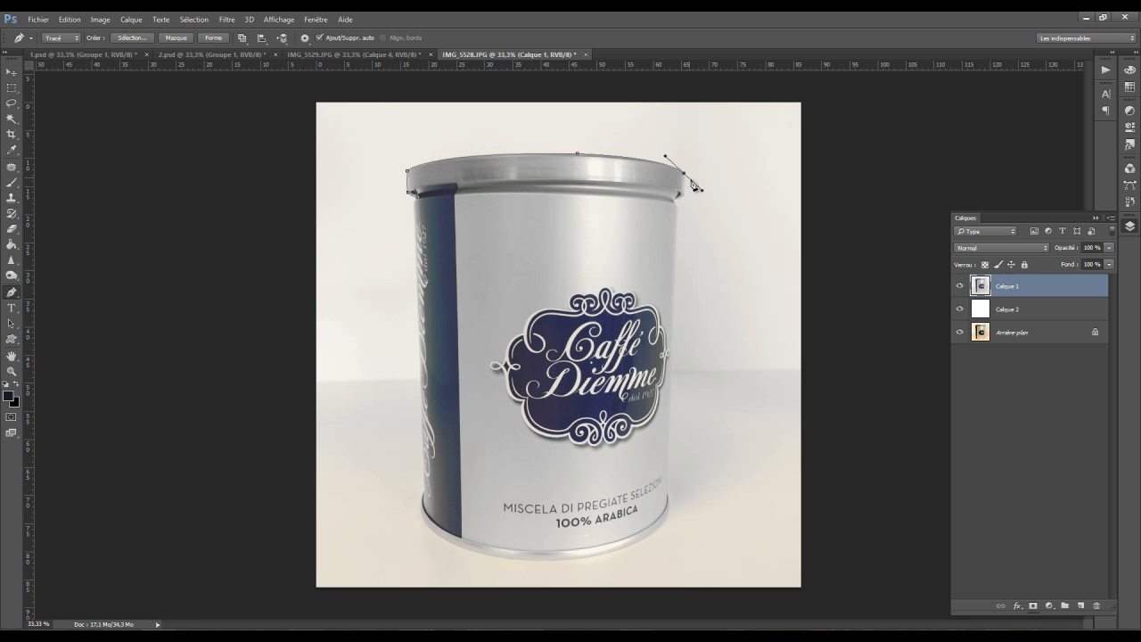
alt+click(685, 175)
click(684, 194)
- Continue the path from under the lid down the tin's right side to the curved bottom right corner
click(676, 206)
click(675, 267)
click(671, 407)
click(668, 490)
drag(664, 525, 657, 535)
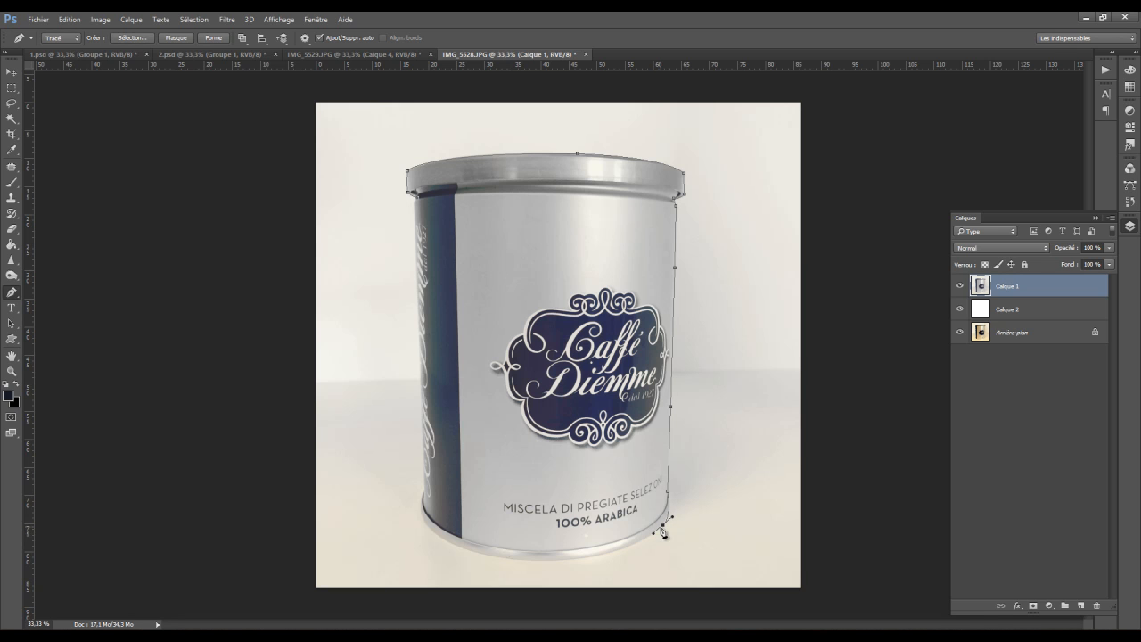
- Curve the path along the tin's base and run it up the left side to close it below the lid
drag(517, 560, 414, 552)
alt+click(516, 559)
drag(425, 491, 447, 432)
alt+click(423, 491)
click(415, 220)
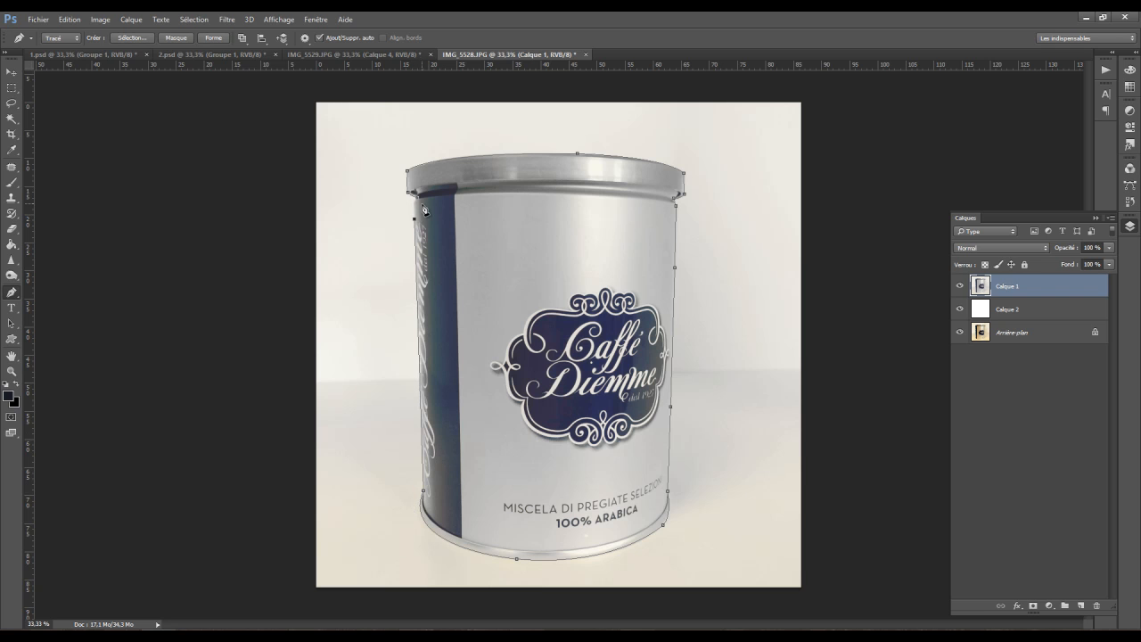
click(419, 202)
- Convert the tin's path to a selection and add it as a layer mask on Calque 1
right_click(541, 304)
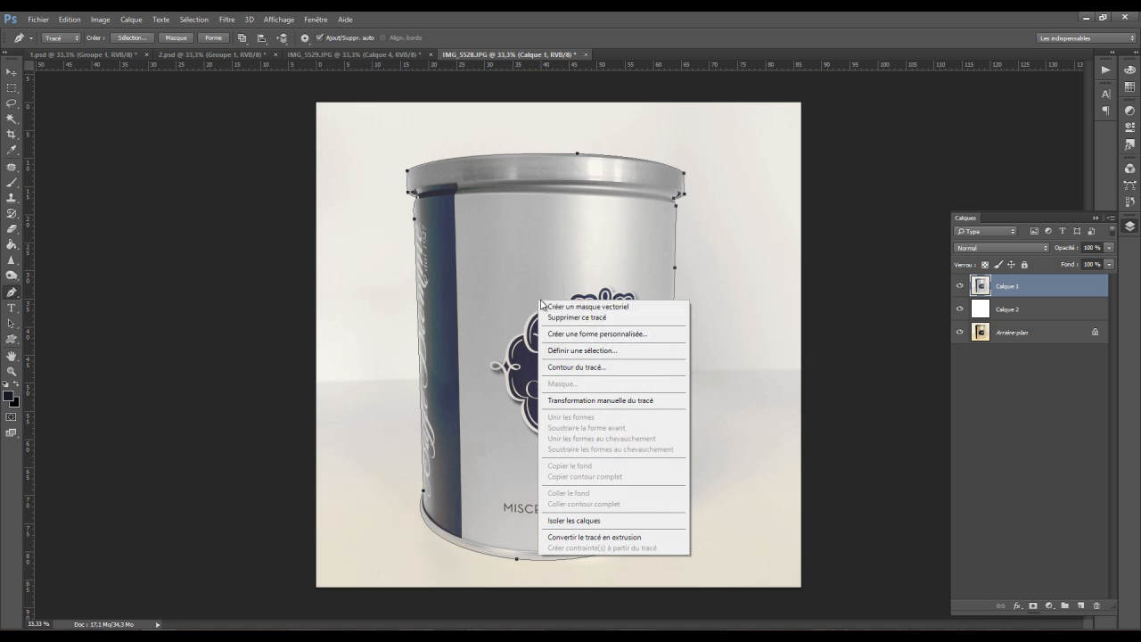
click(575, 351)
click(603, 81)
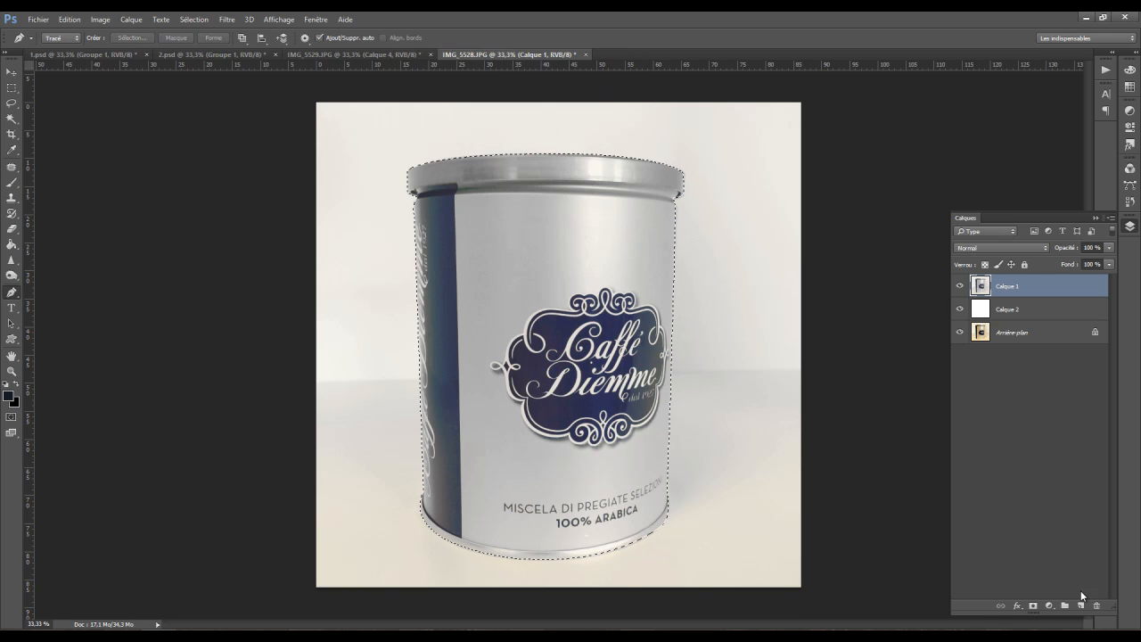
click(1032, 606)
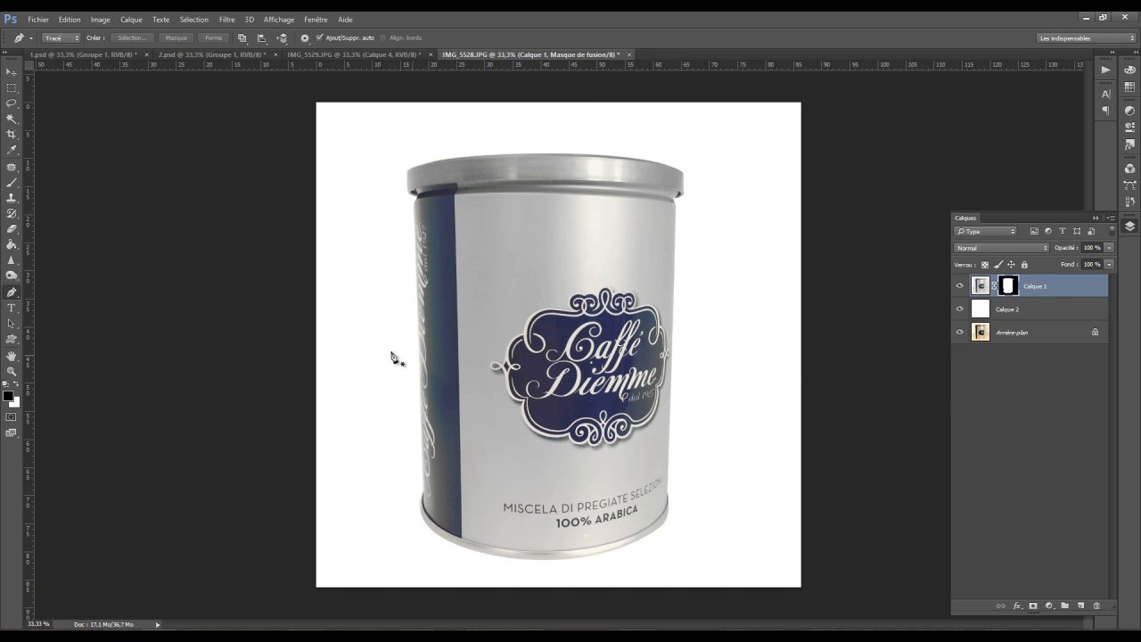
- Scale the masked tin on Calque 1 to 83.33% about its centre and shift it right to X 1275 px
click(10, 75)
key(ctrl+t)
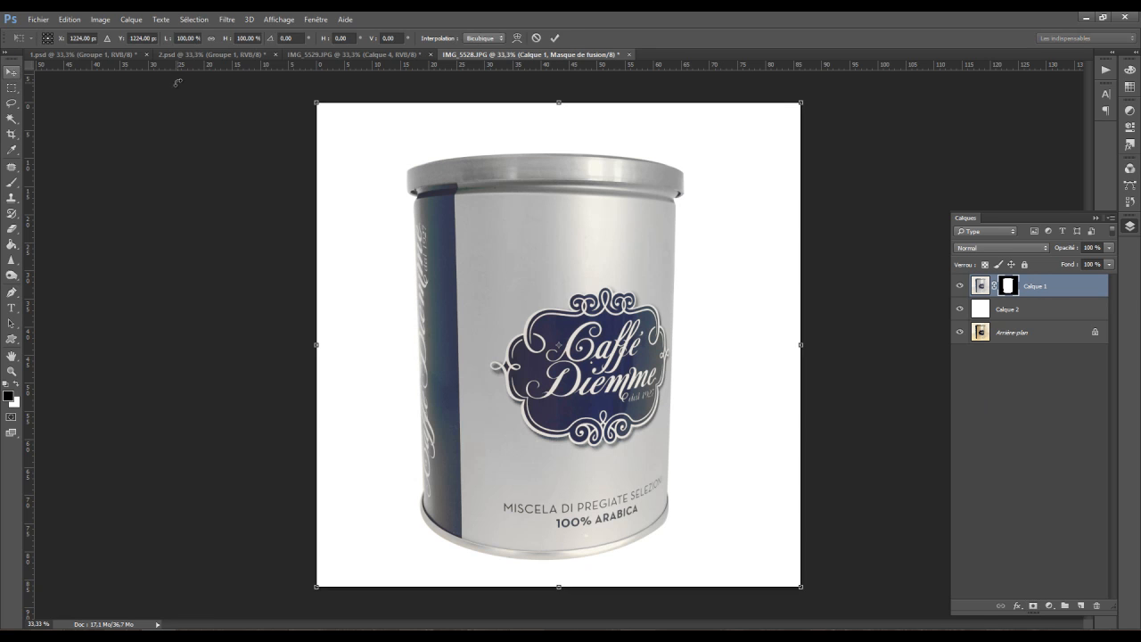
drag(801, 103, 740, 128)
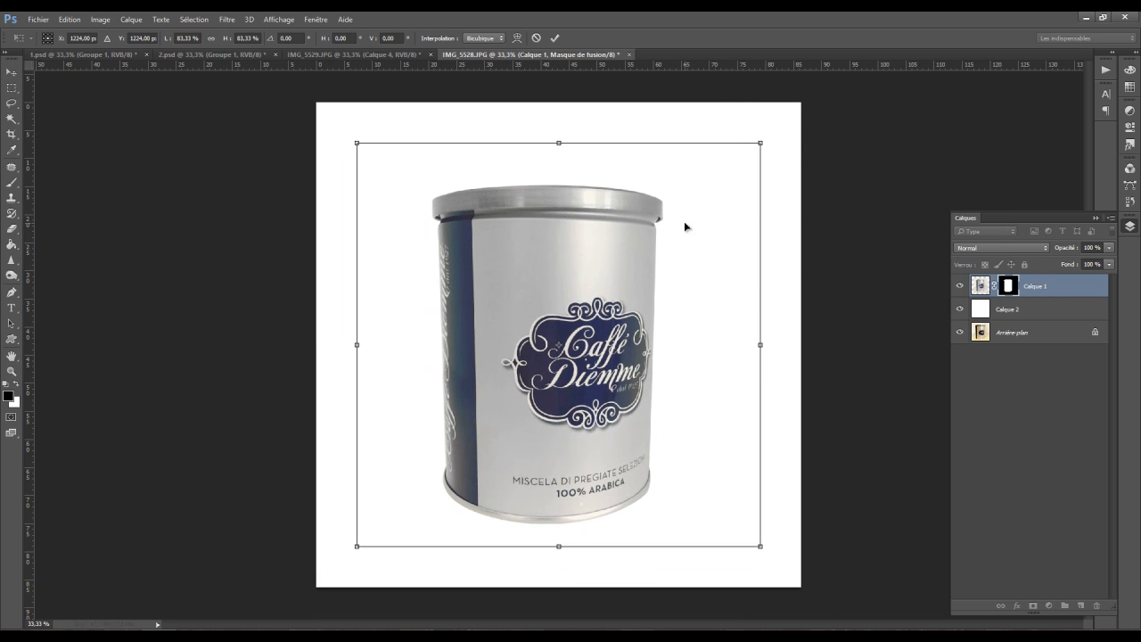
drag(614, 315, 624, 314)
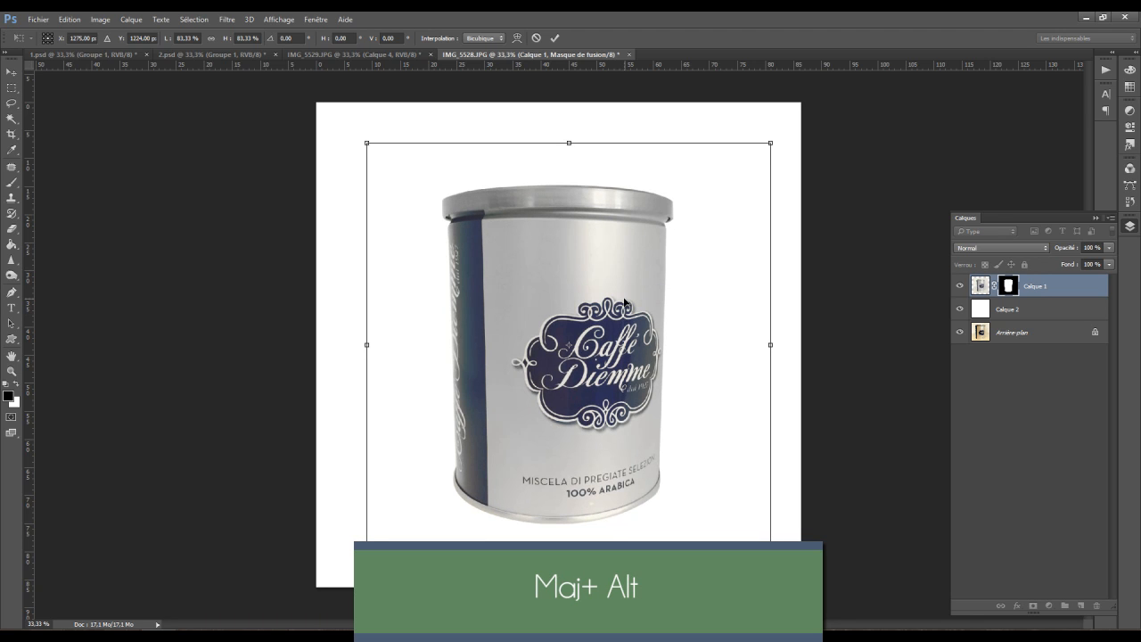
key(Return)
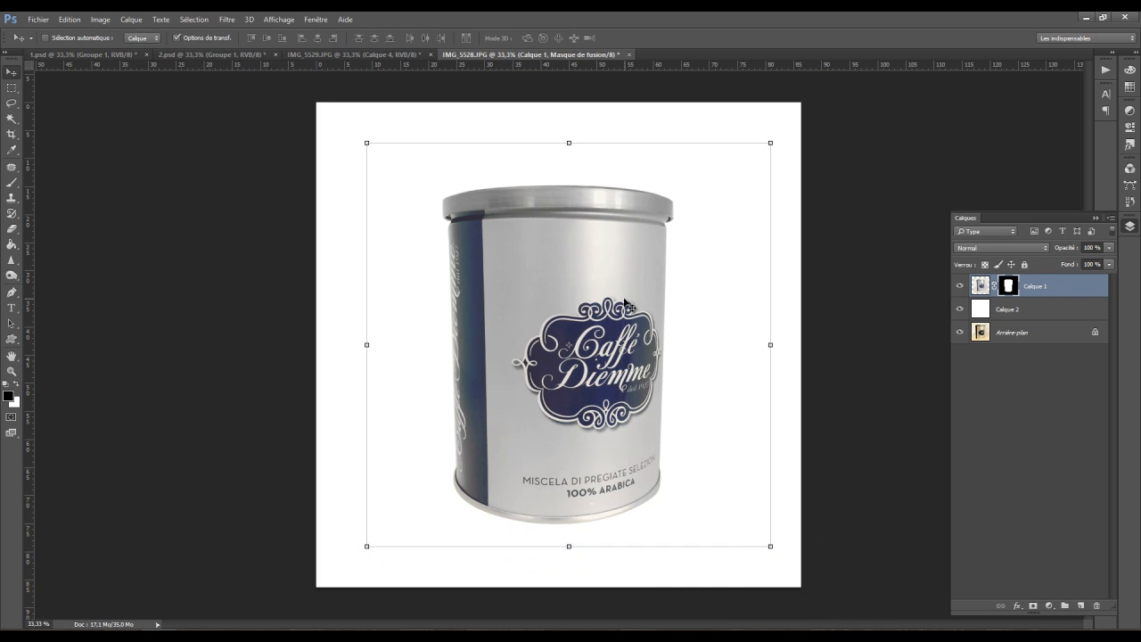
- Load the tin's mask as a selection, fill it with black on a new layer directly above Calque 2, and deselect
key(ctrl)
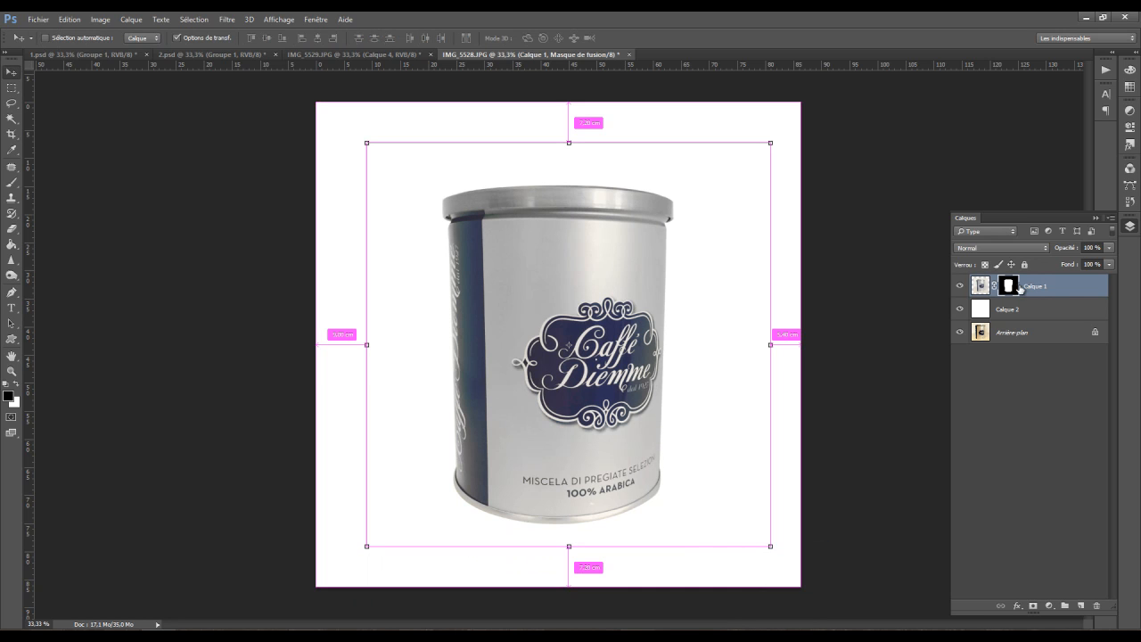
ctrl+click(1010, 293)
click(1030, 311)
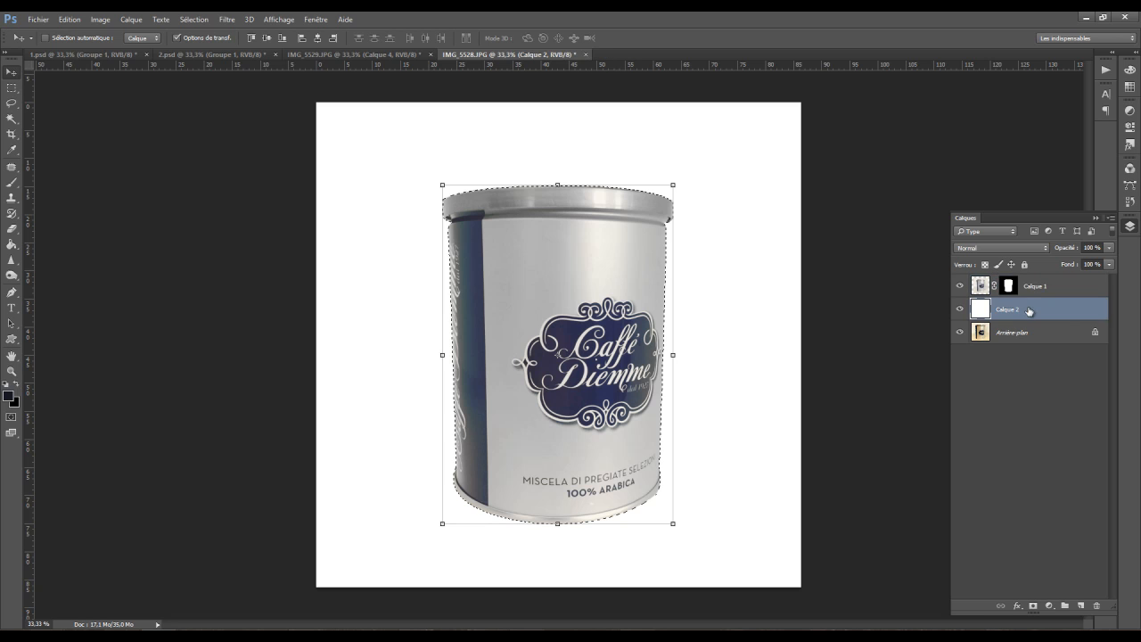
click(1081, 606)
click(11, 245)
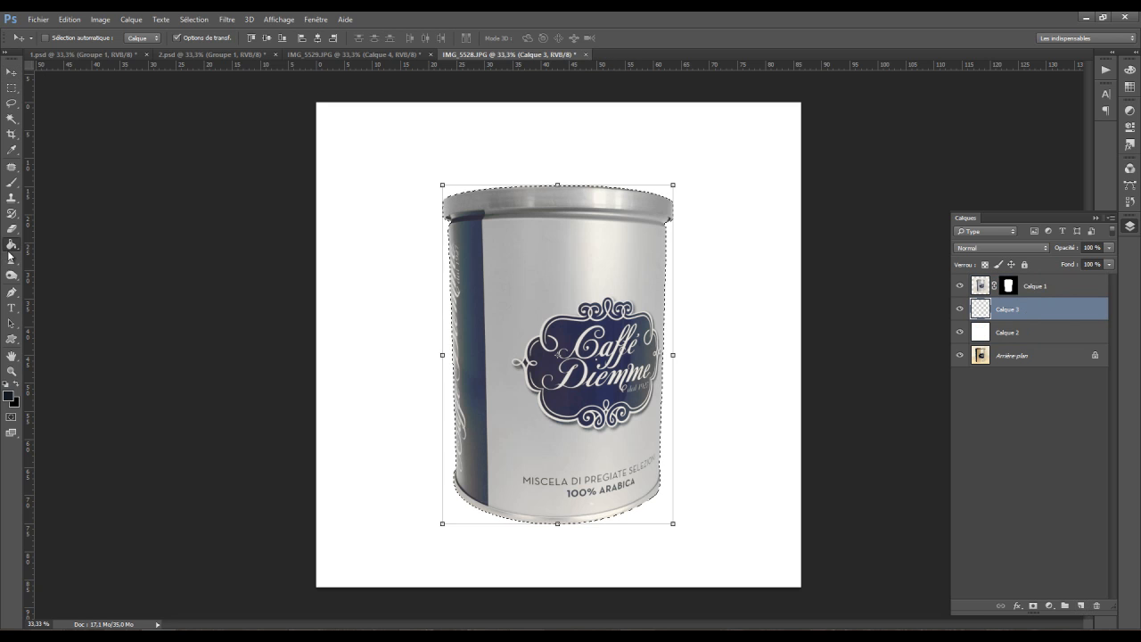
click(514, 343)
key(ctrl+d)
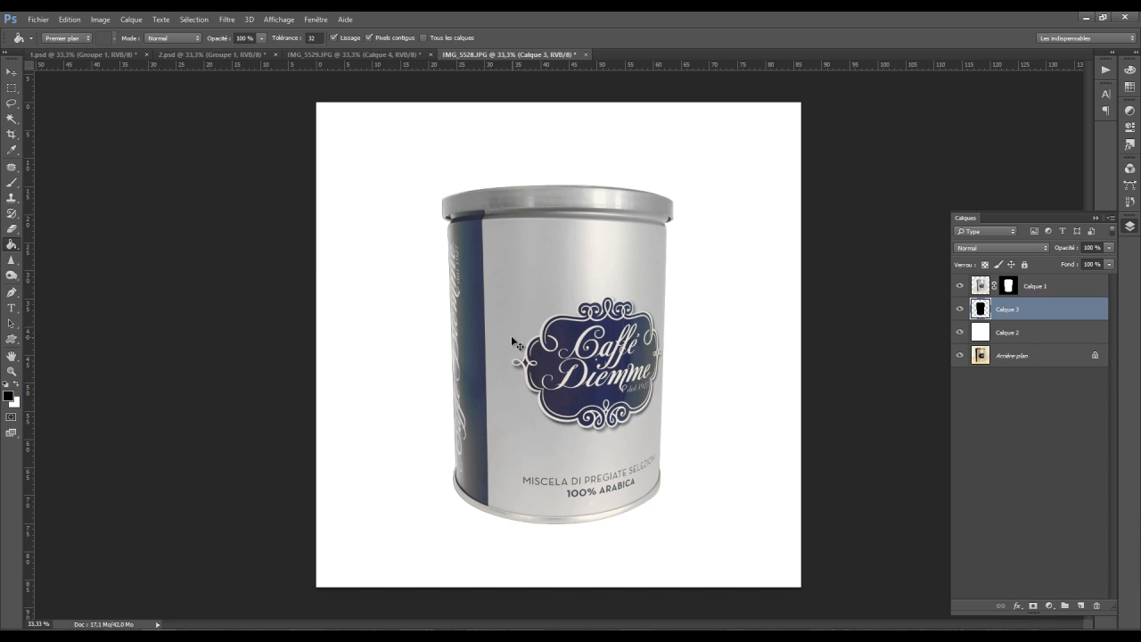
- Squash the black silhouette to about 47% height, skew it about 52° into a shadow leaning back-left, and reapply the Gaussian blur
key(ctrl+t)
drag(558, 184, 368, 352)
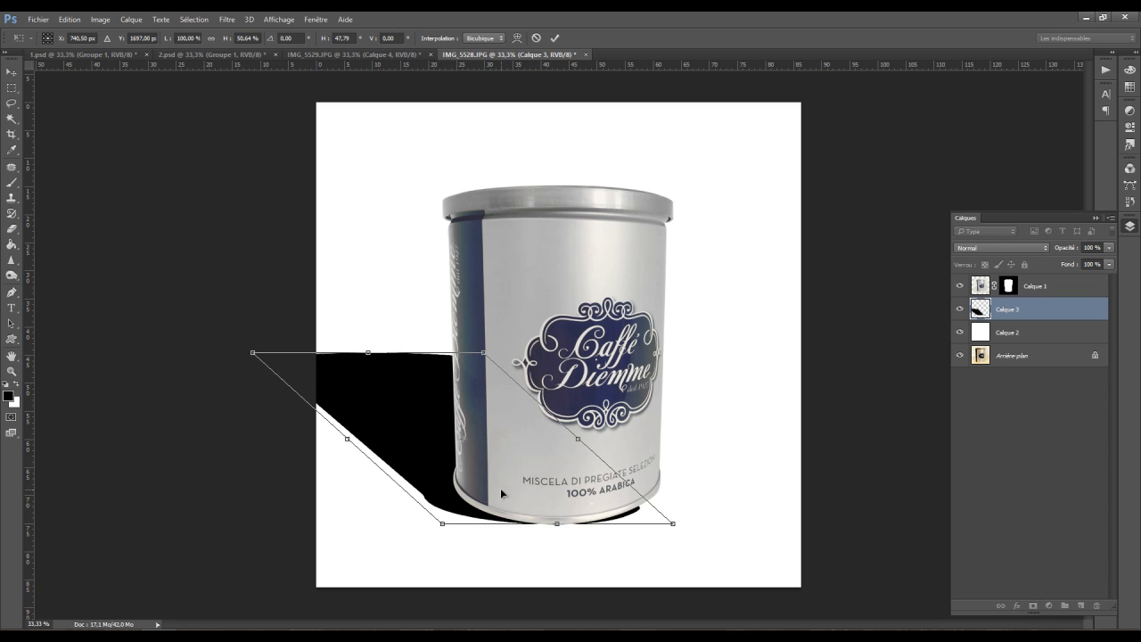
drag(555, 524, 572, 516)
key(g)
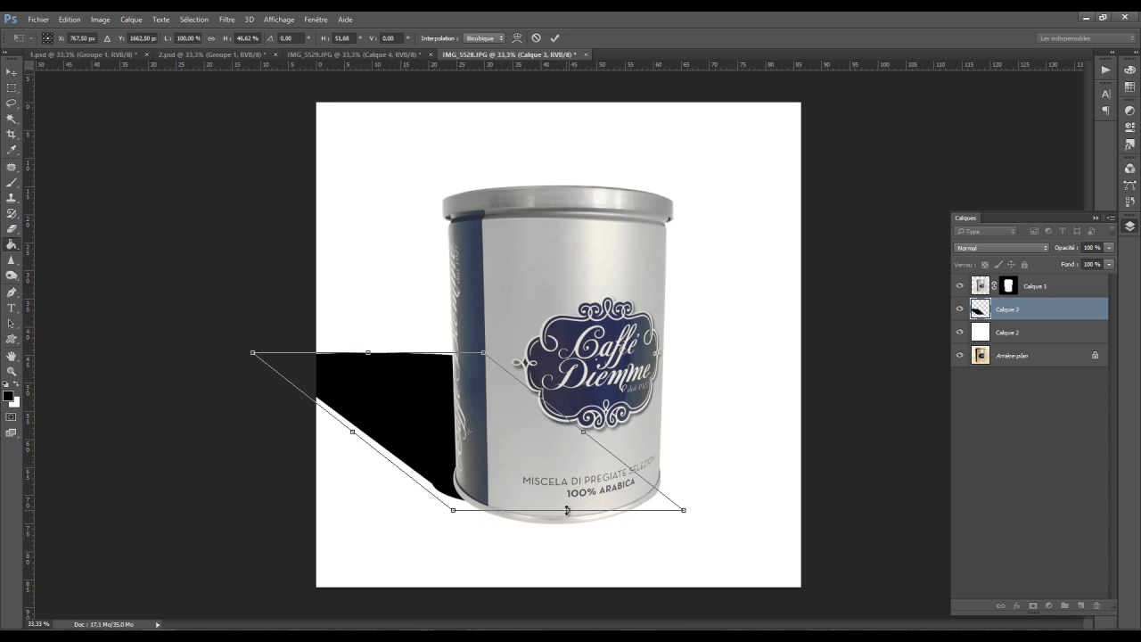
key(ctrl+f)
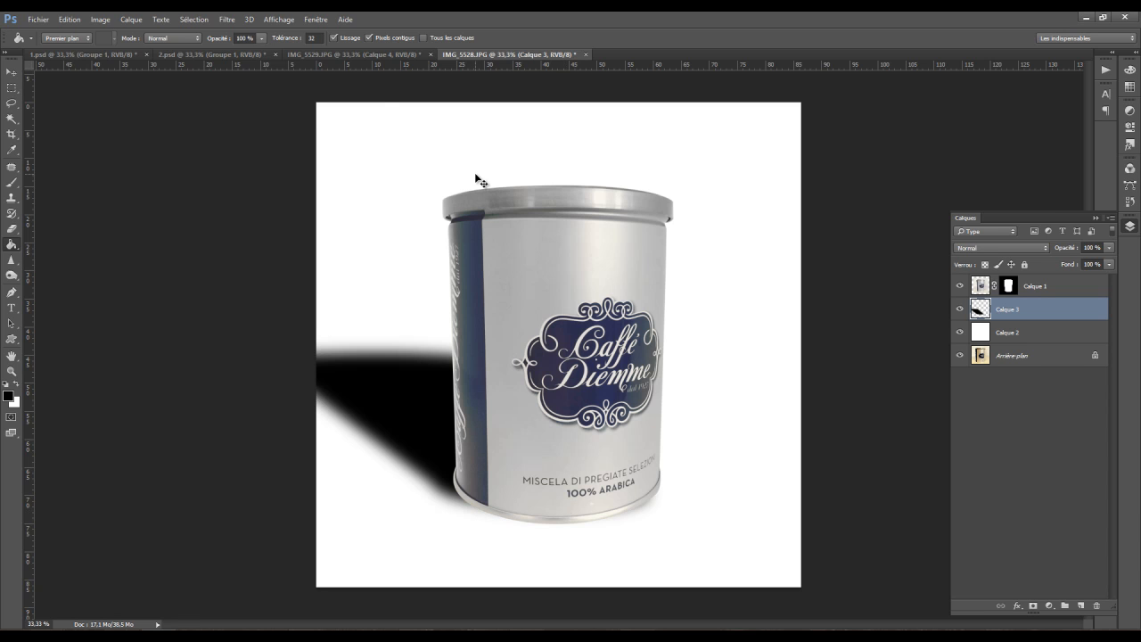
click(227, 19)
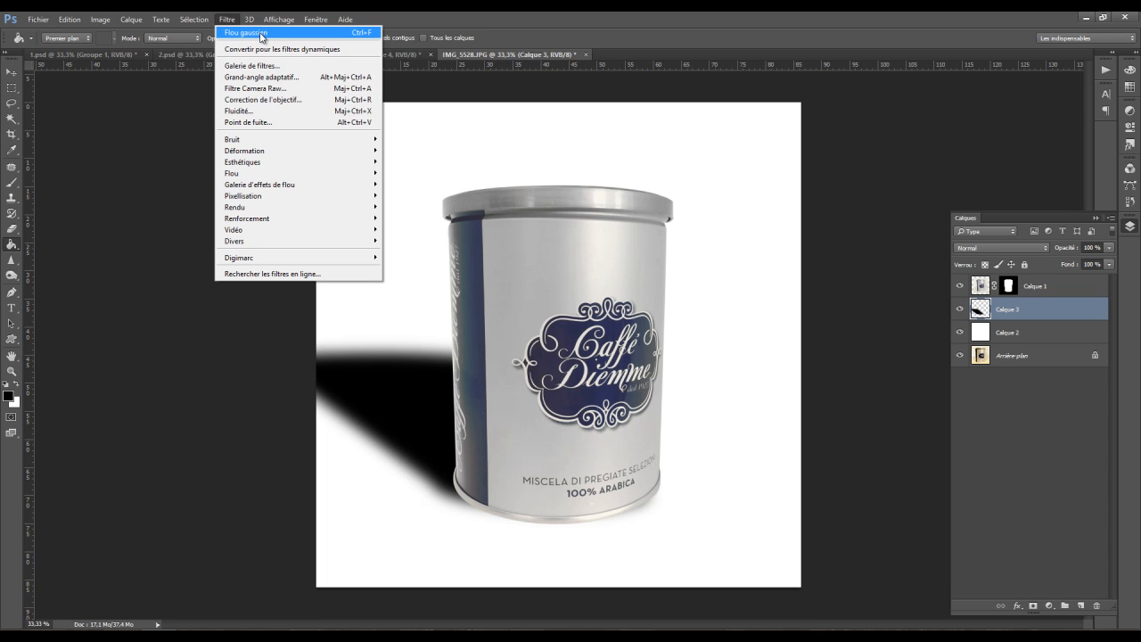
mouse_move(285, 174)
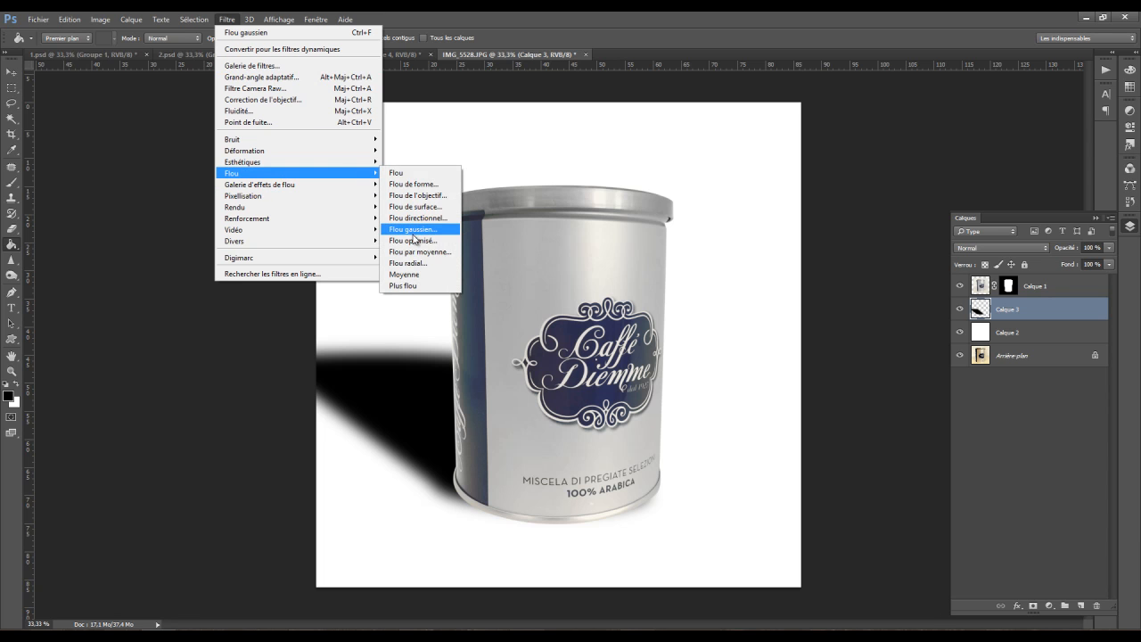
click(12, 87)
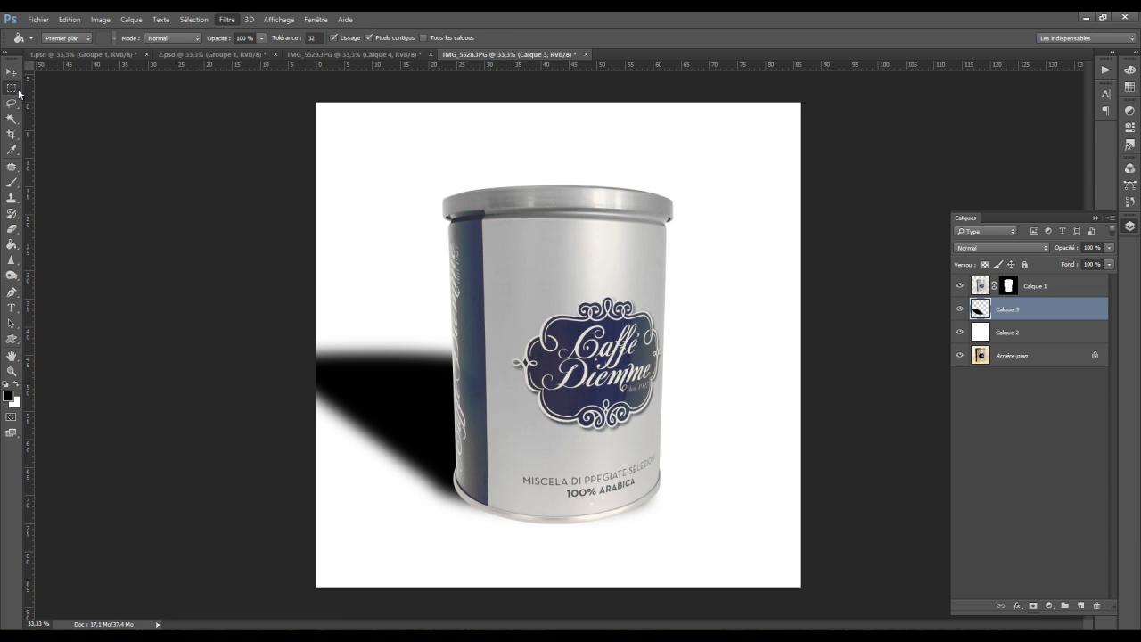
- Add a layer mask to the shadow layer and fade its far end with a diagonal black-to-transparent gradient running toward the tin
click(1034, 606)
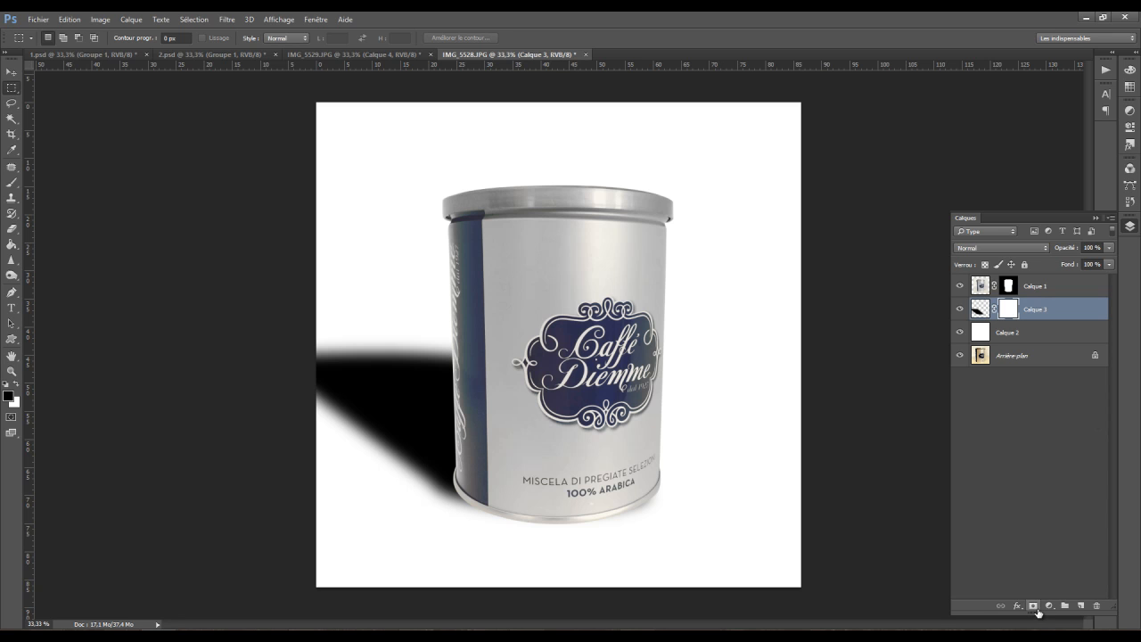
click(9, 229)
click(12, 245)
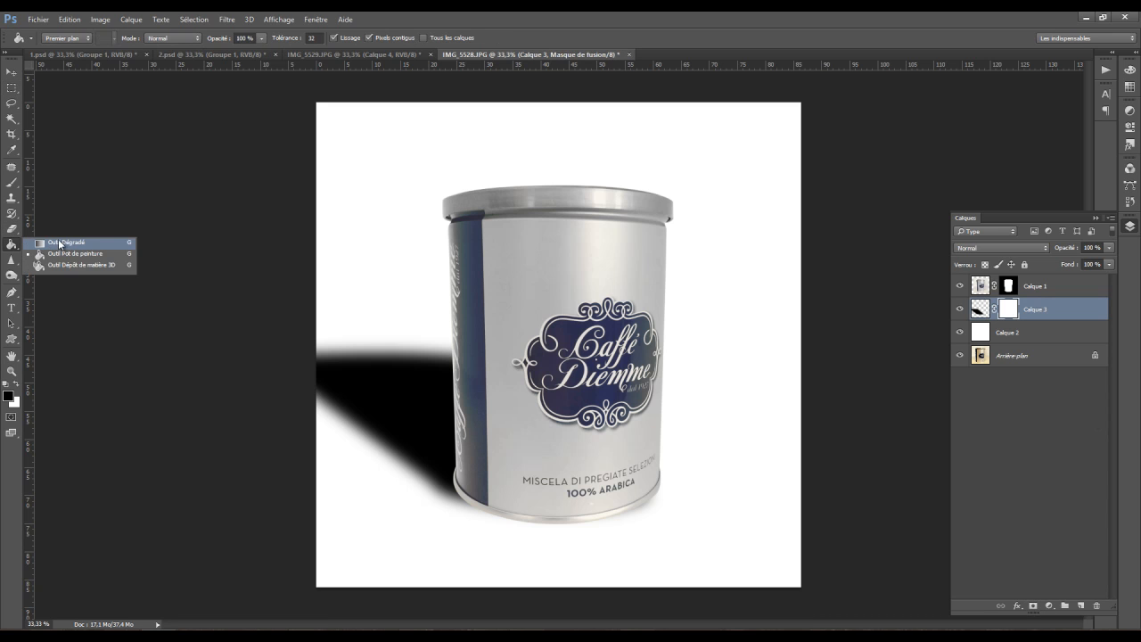
click(67, 246)
drag(292, 212, 555, 433)
drag(336, 365, 530, 412)
key(ctrl+z)
drag(383, 303, 496, 402)
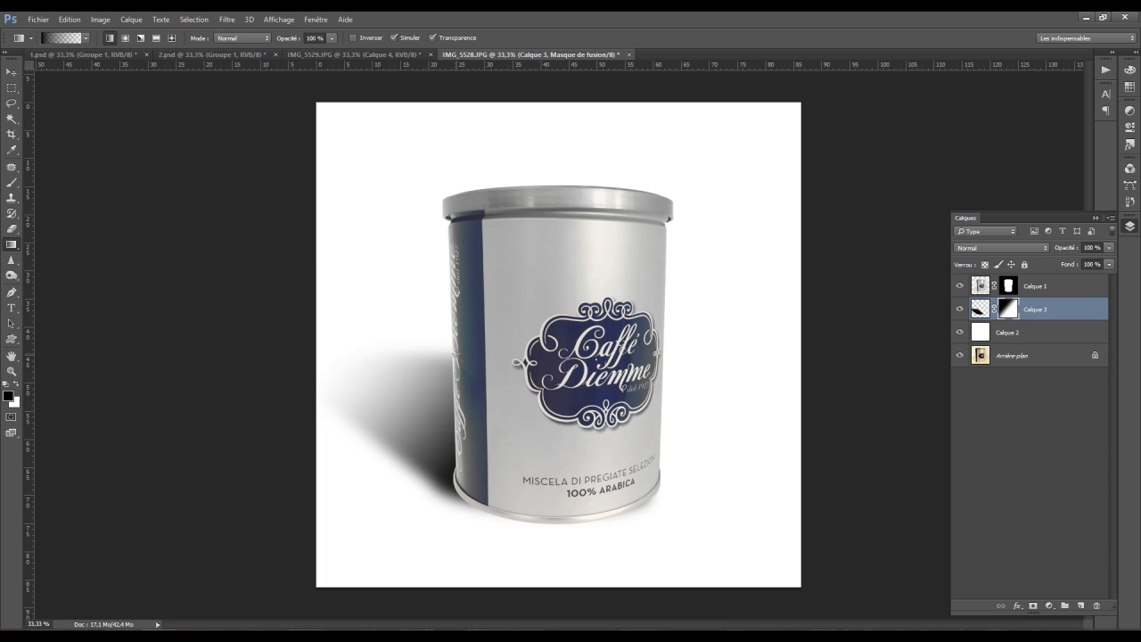
- Lower the shadow layer's opacity to 63%
click(1109, 248)
drag(1079, 262, 1086, 261)
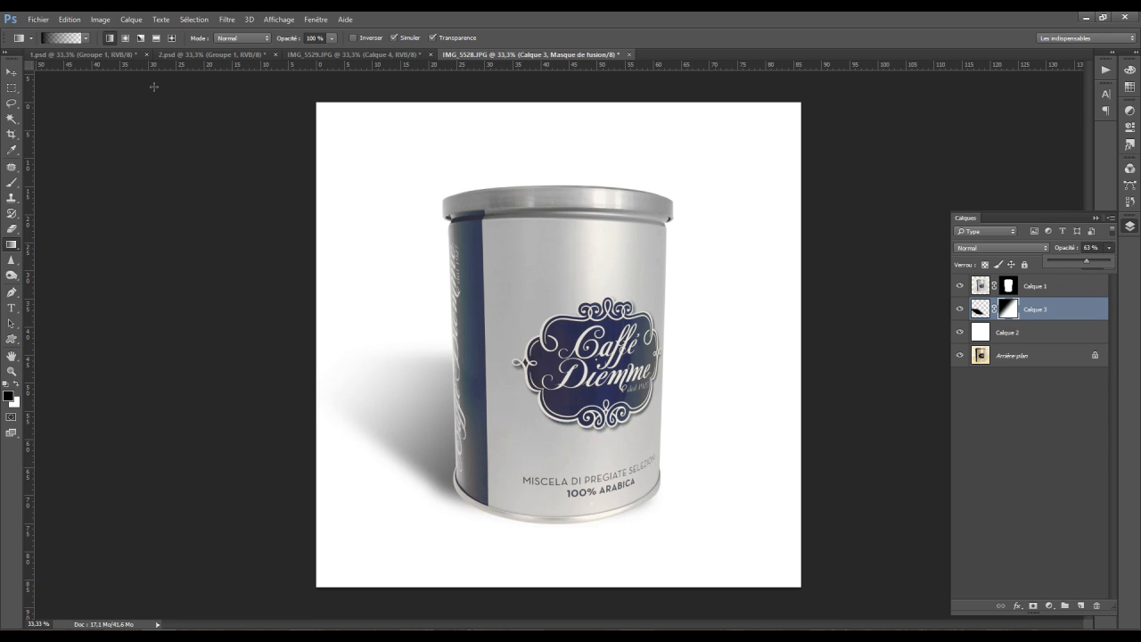
click(12, 88)
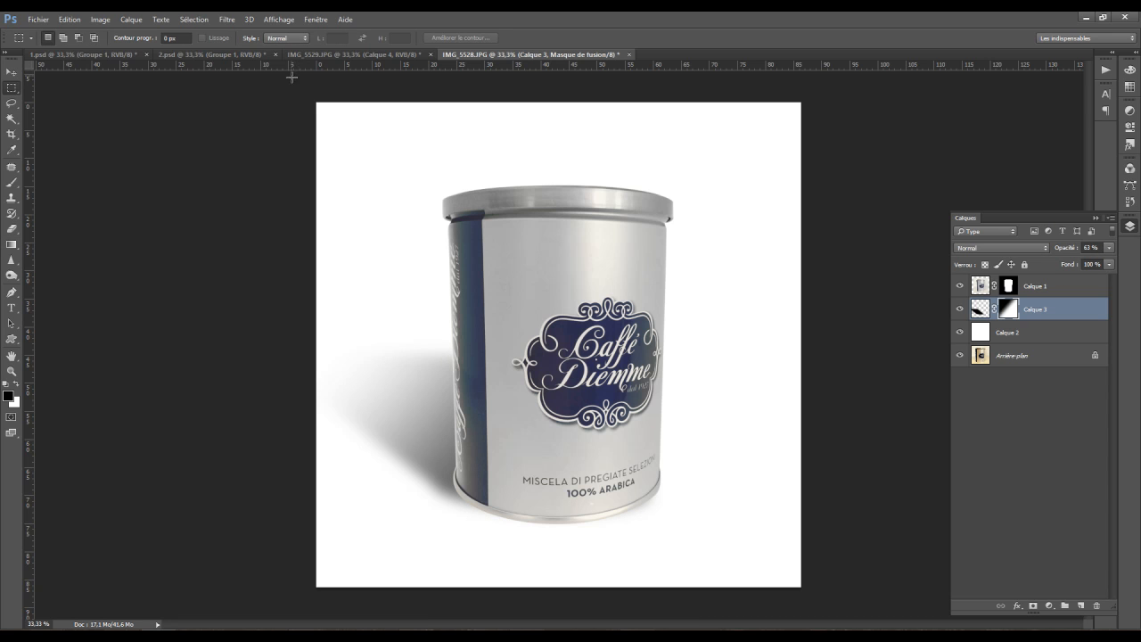
- Look at the tea box shadow in IMG_5529.JPG for comparison and return to the tin in IMG_5528.JPG
click(336, 54)
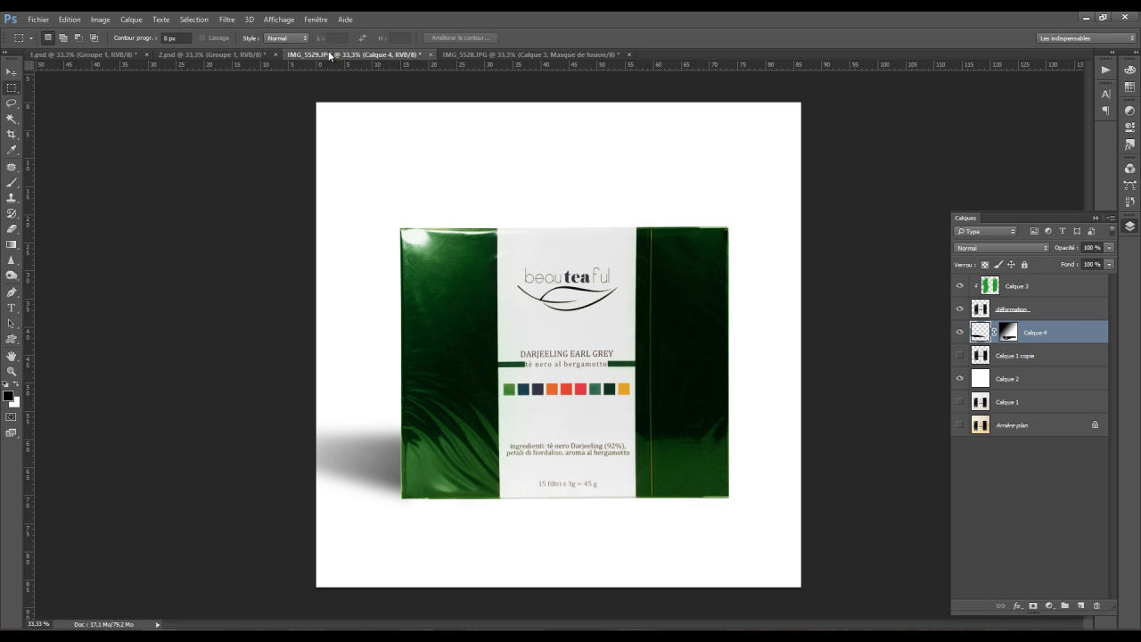
click(564, 53)
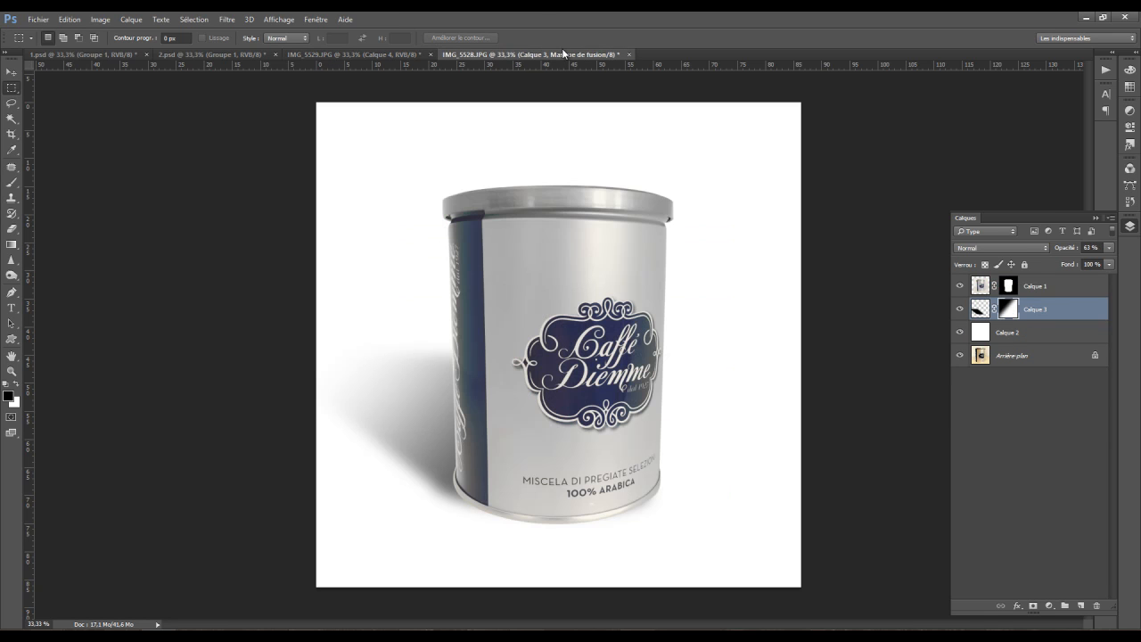